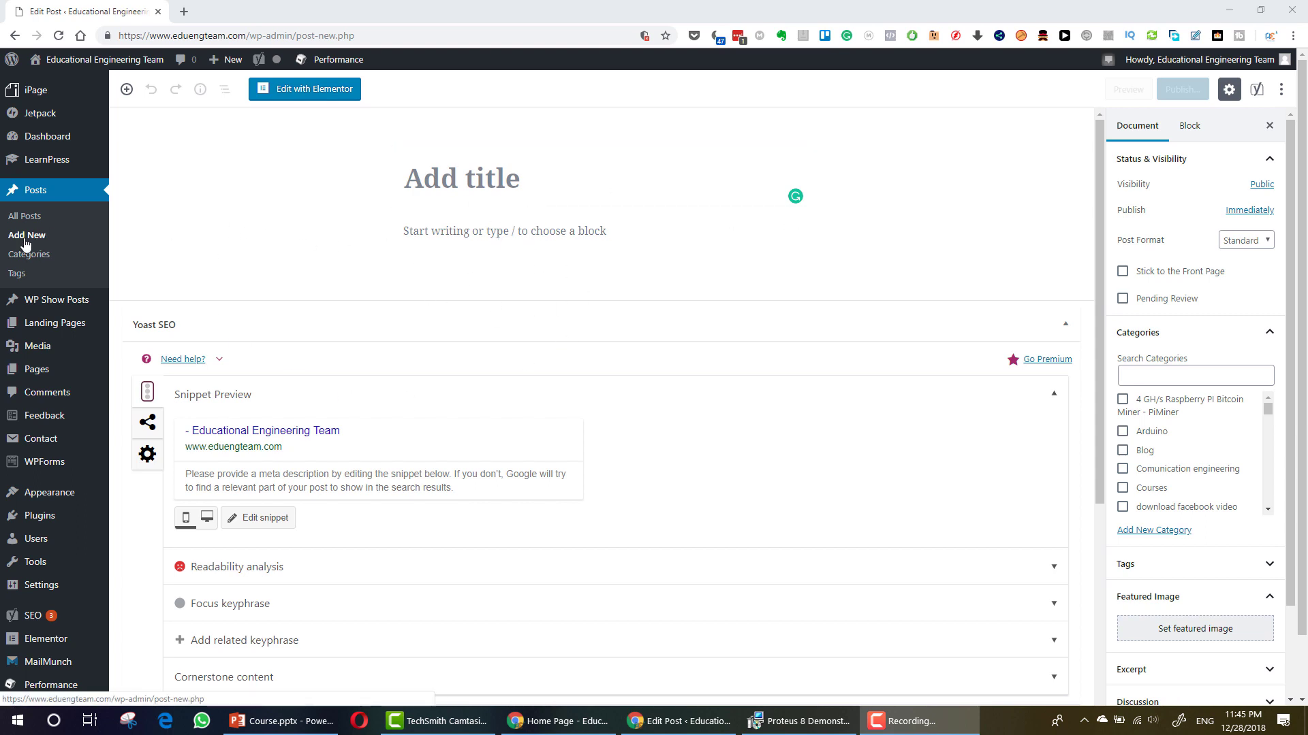
Title the new post "New Post Test".
click(454, 173)
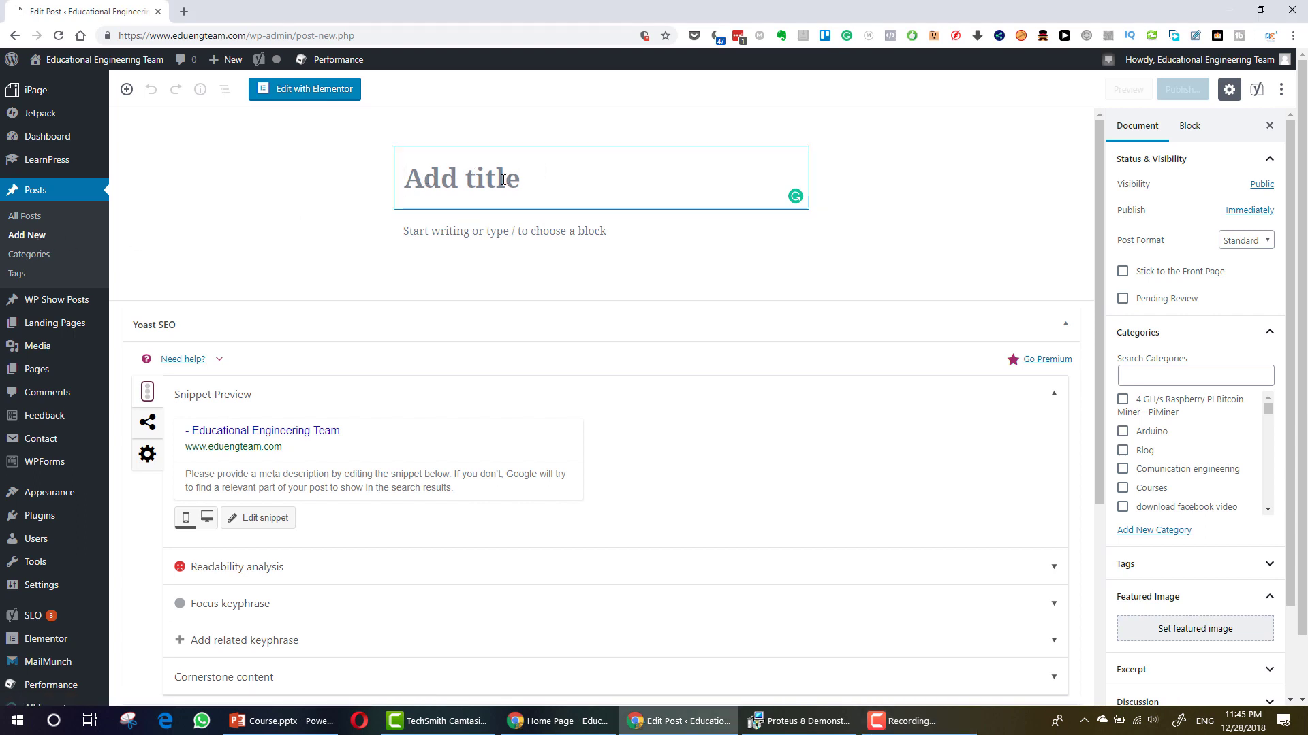
text(New )
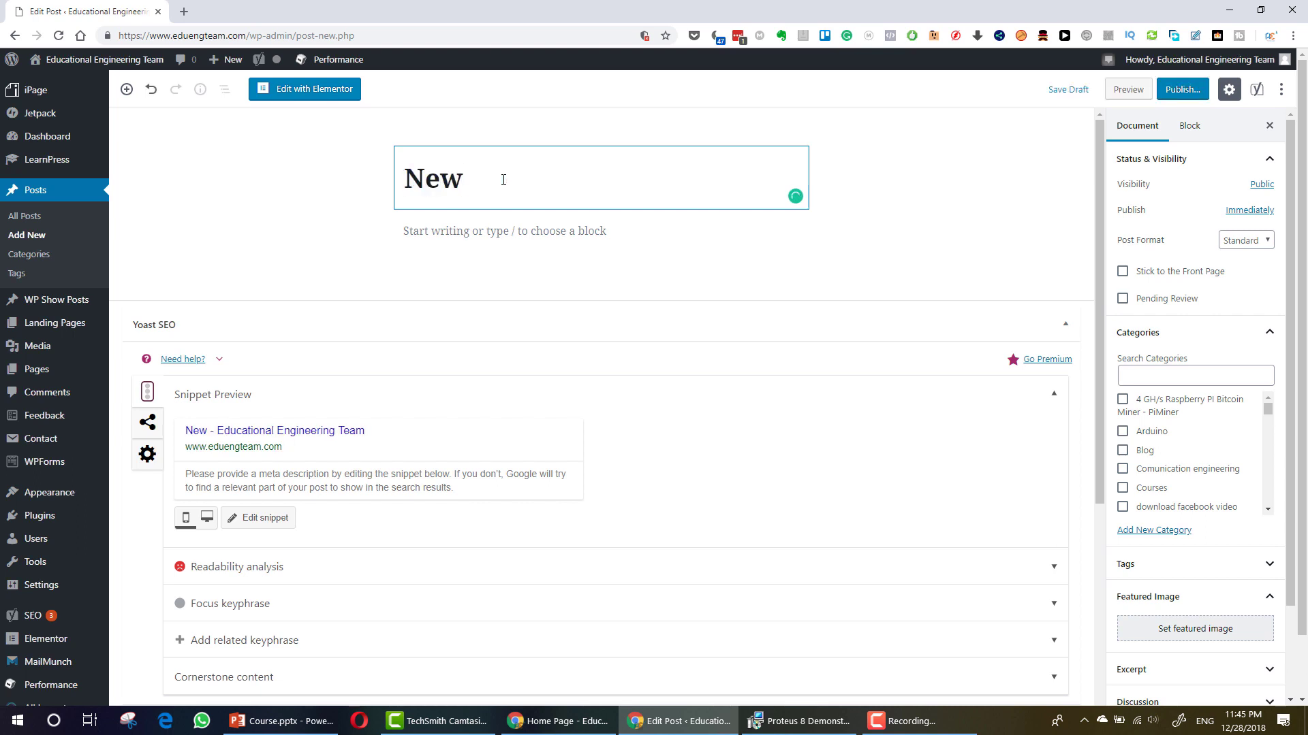
text(Post Test)
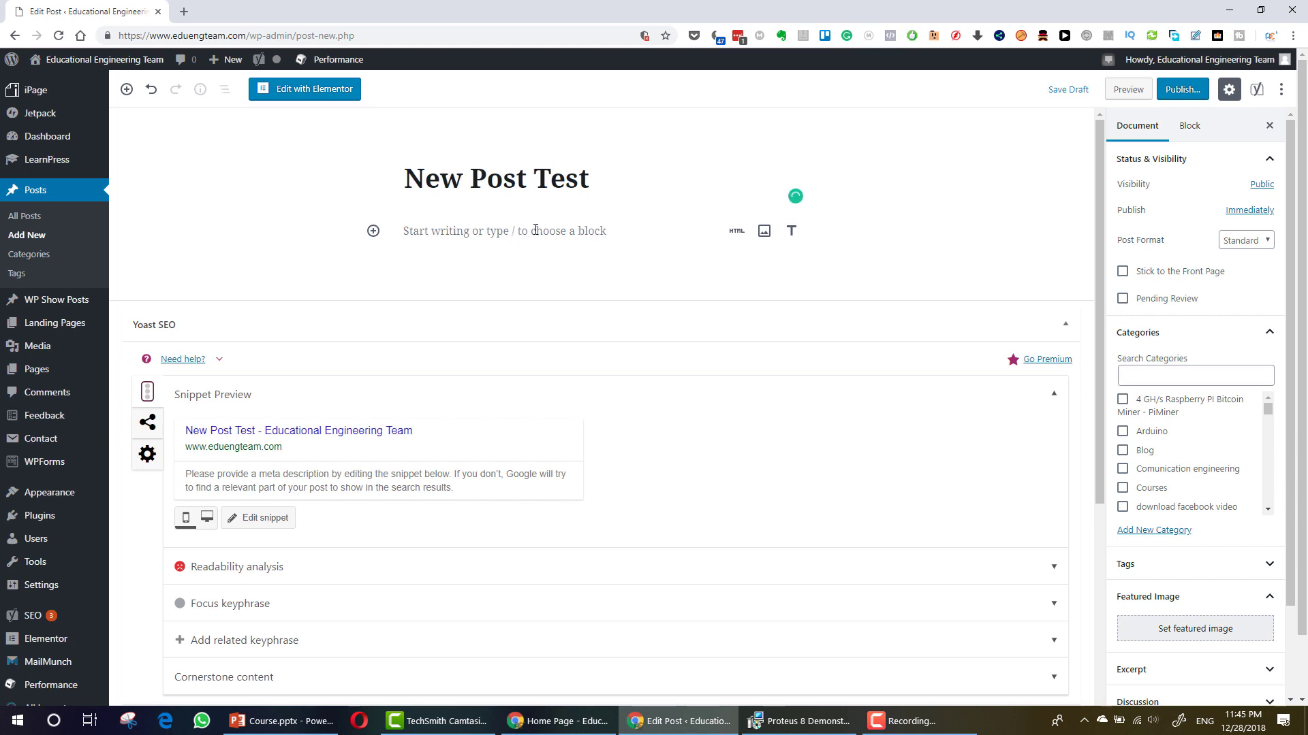
Insert a Custom HTML block below the title and switch it to its preview and back to HTML editing.
click(472, 230)
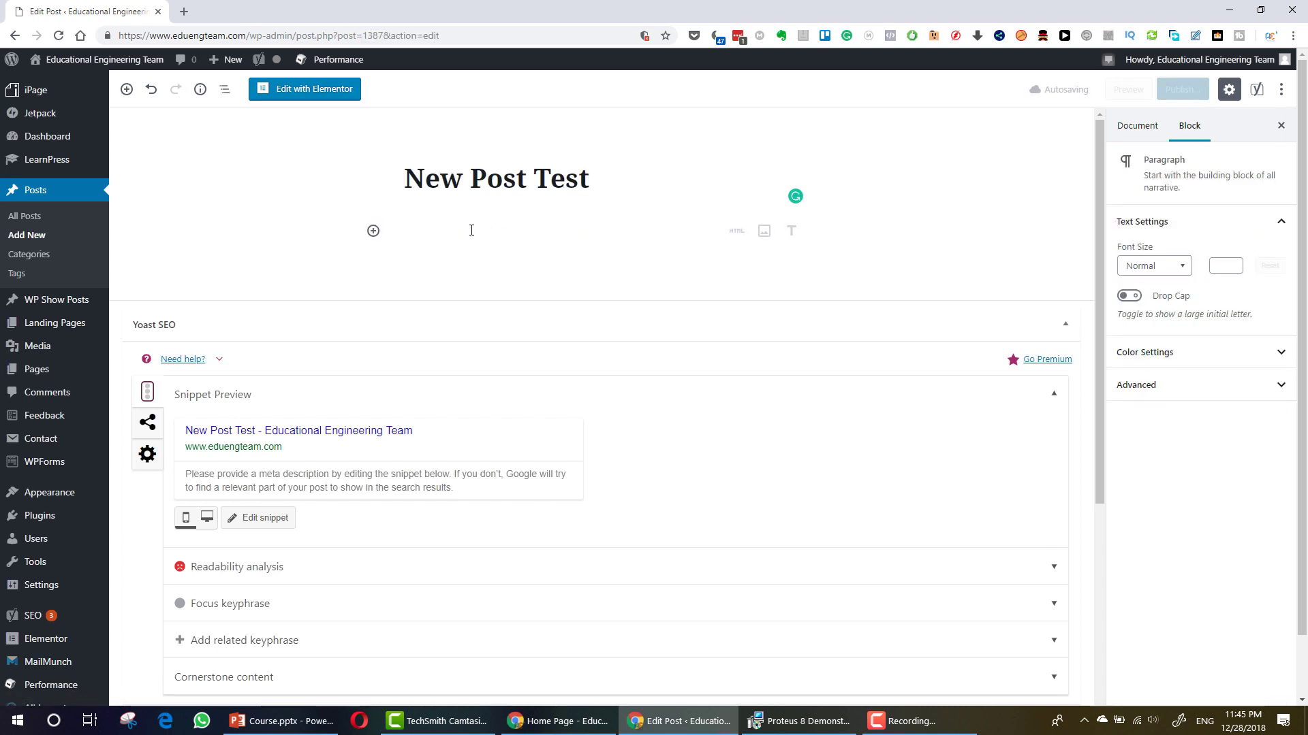
text(/)
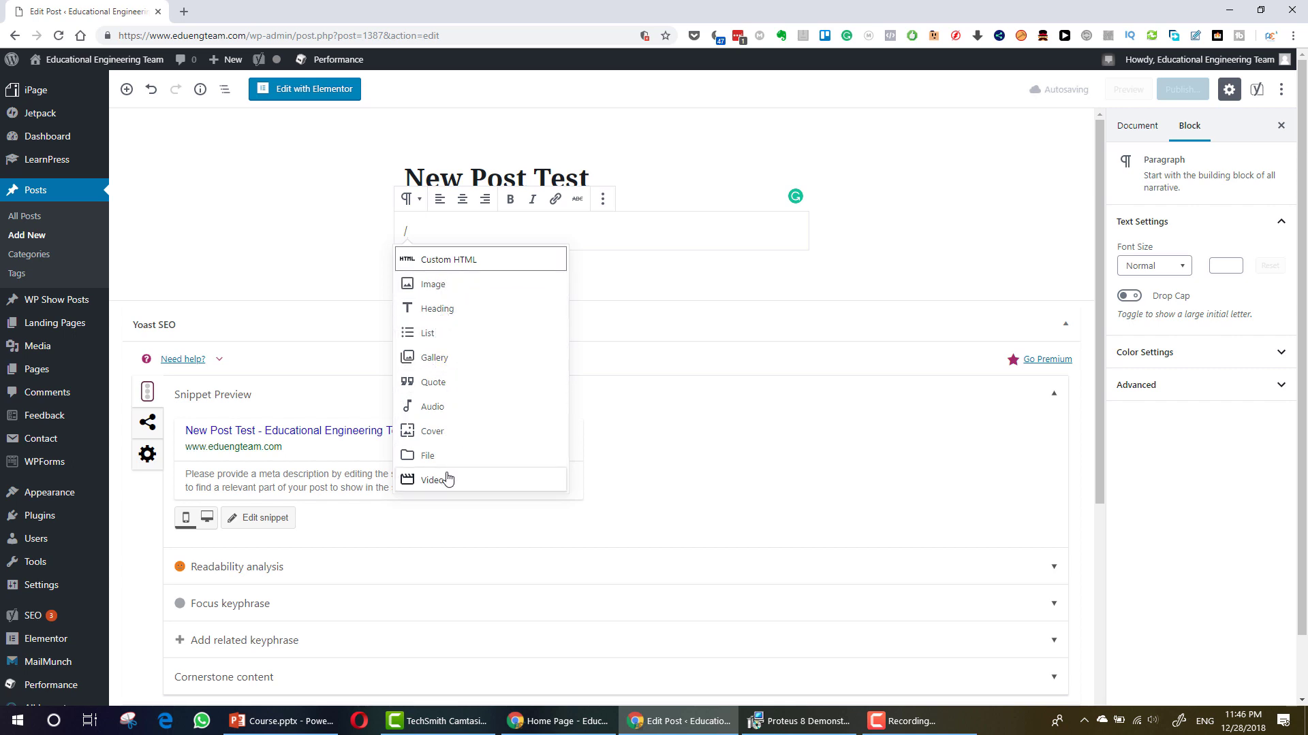
click(464, 266)
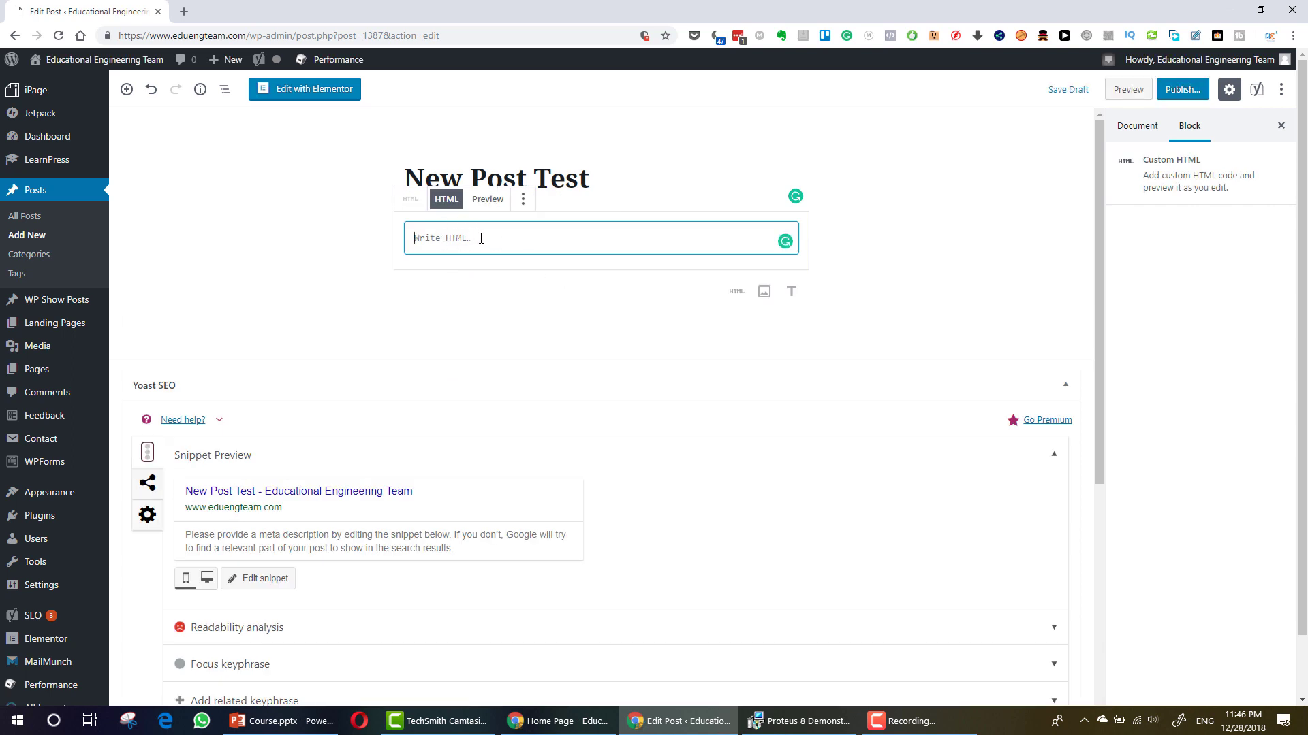
click(486, 201)
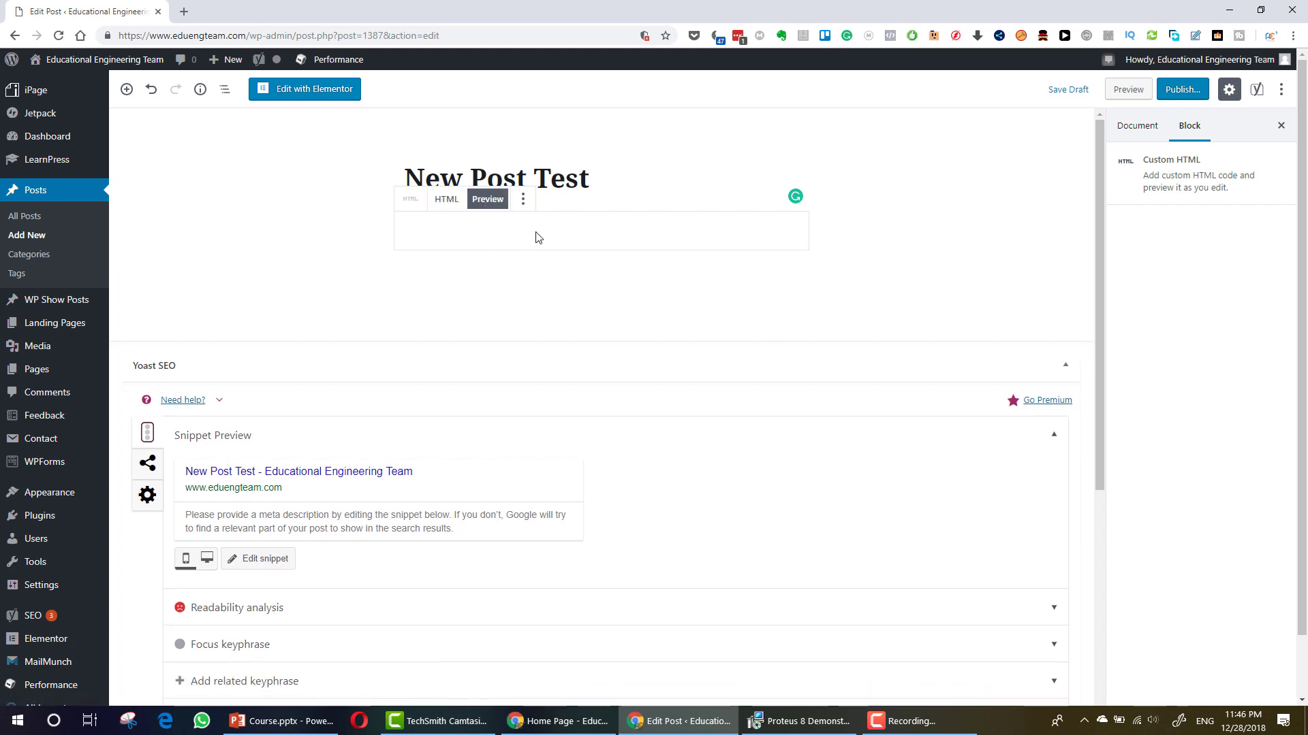
click(444, 202)
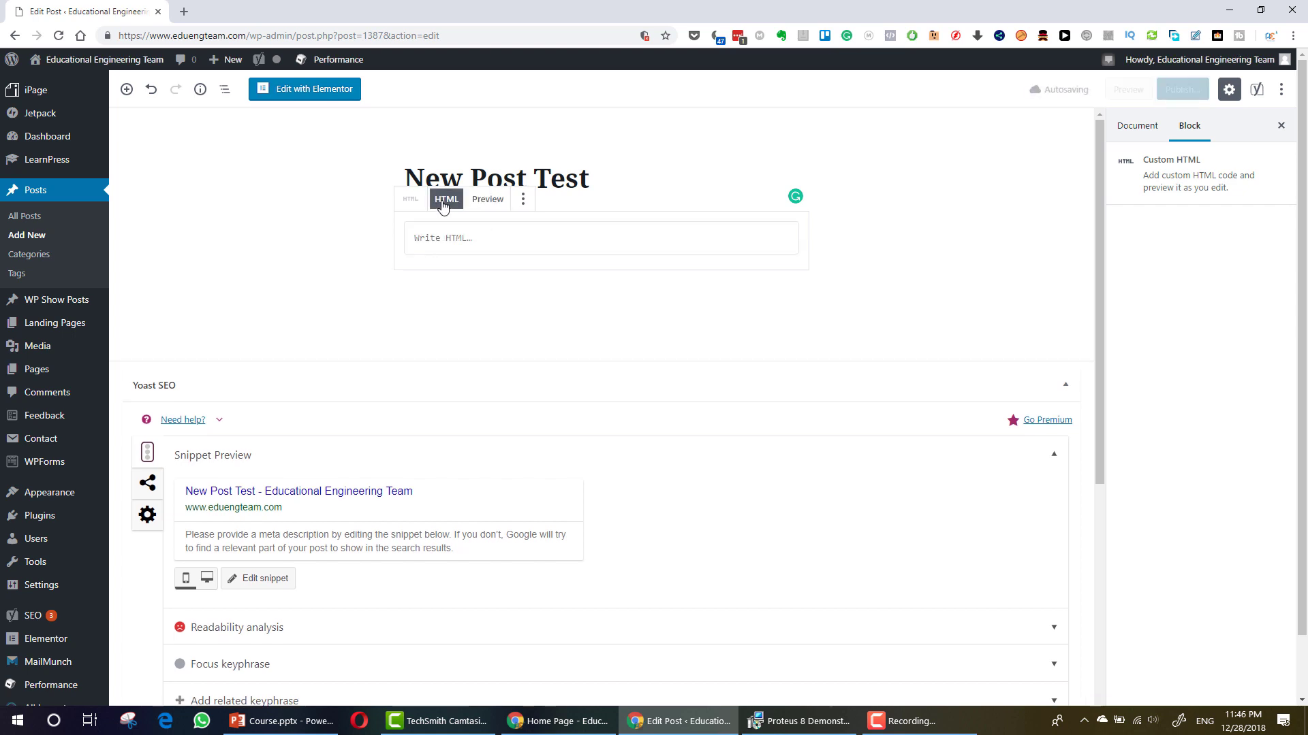
Remove the empty Custom HTML block from the post.
click(523, 200)
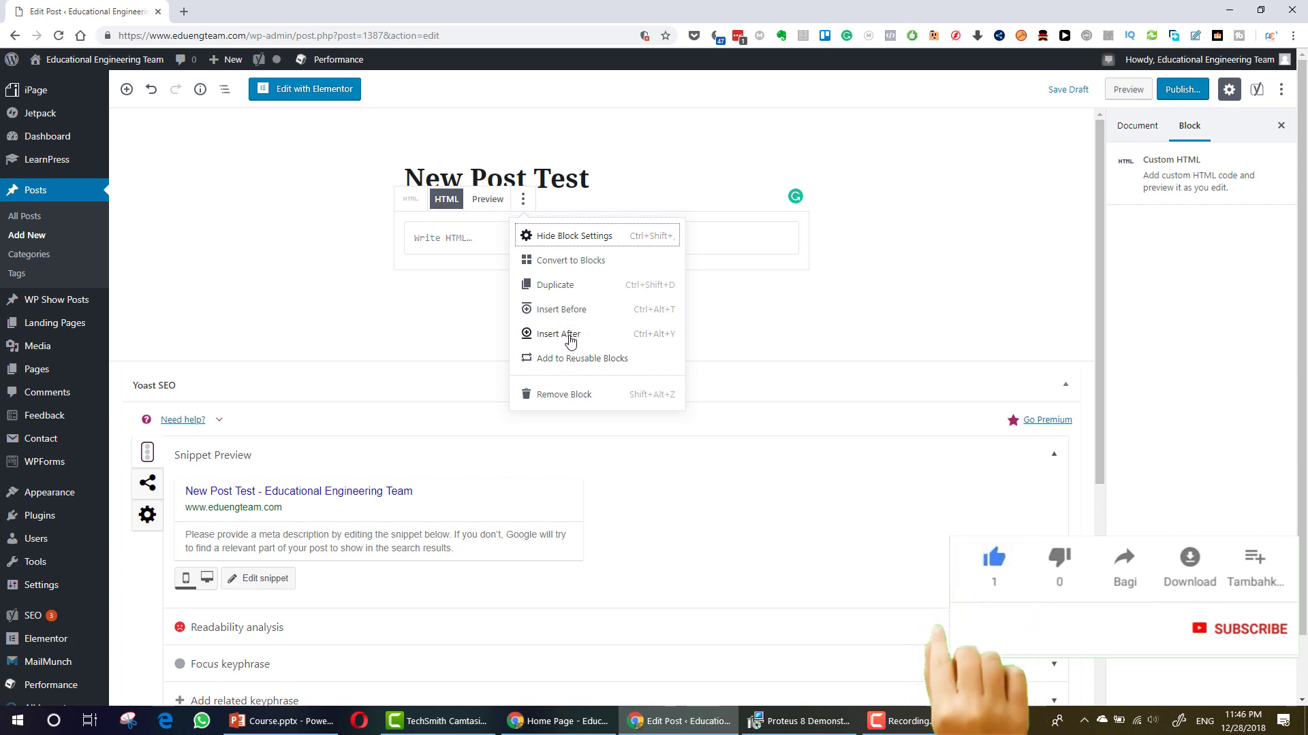
click(565, 396)
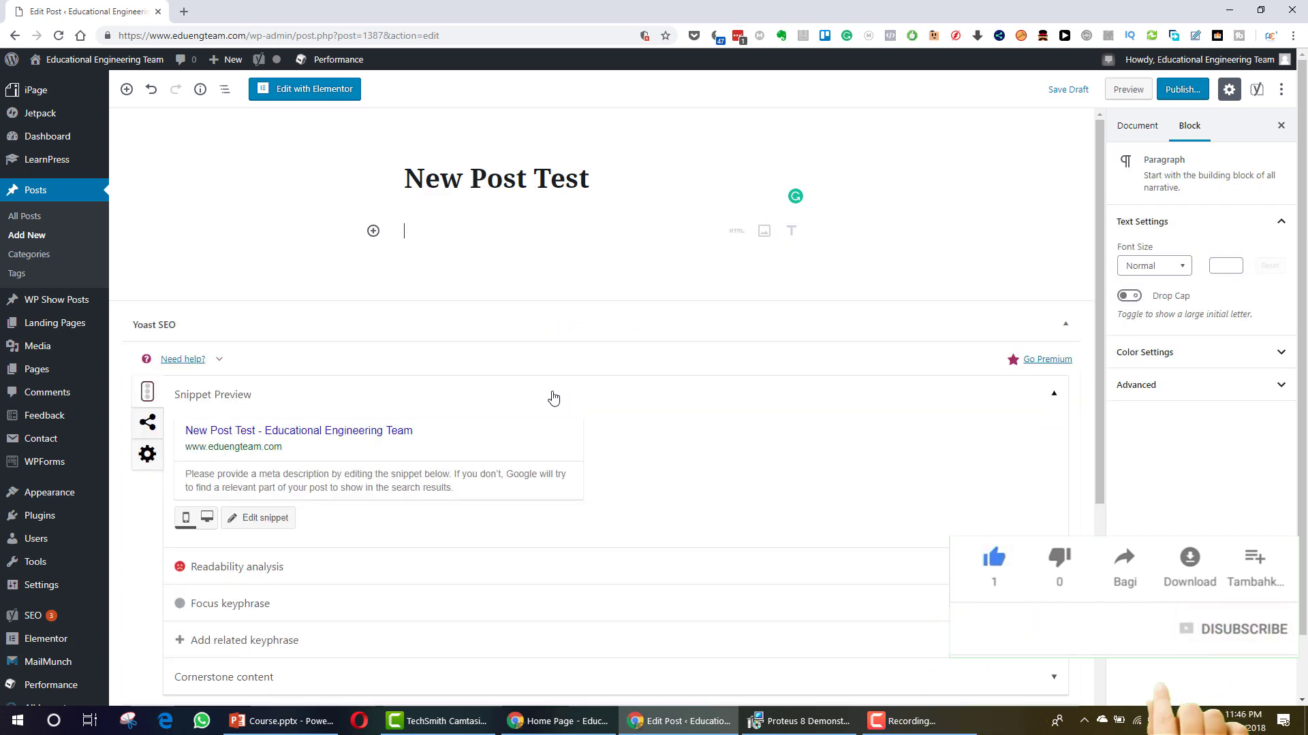
click(453, 230)
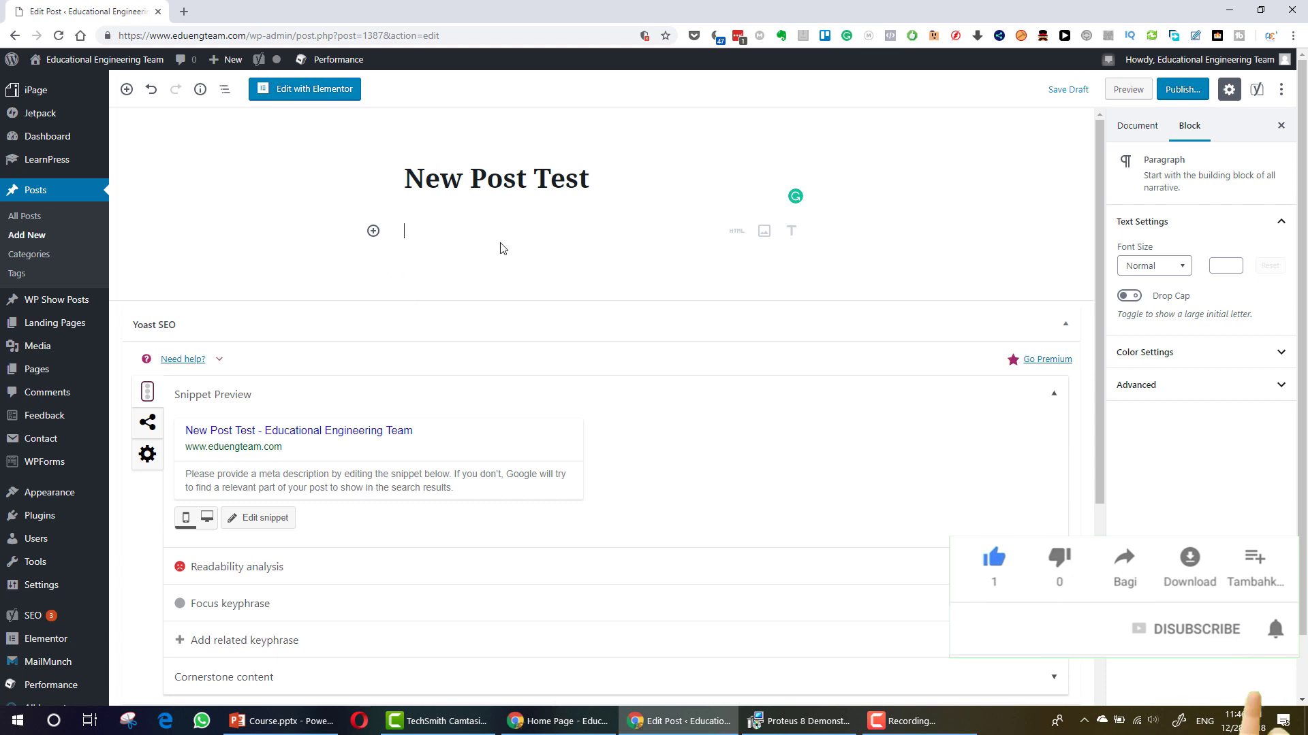
Look through the block types available for the post, including inline elements, common blocks and widgets.
click(373, 232)
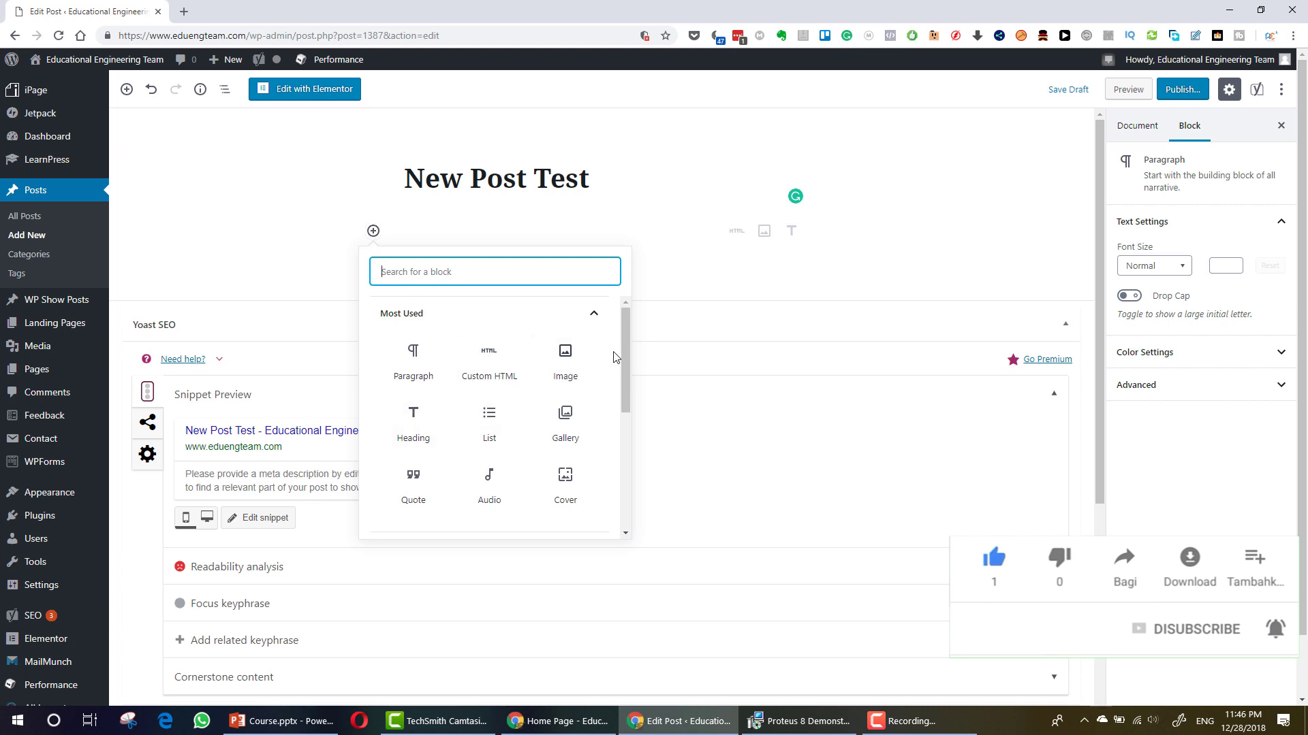
mouse_move(624, 350)
mouse_down()
mouse_move(619, 482)
mouse_move(623, 326)
mouse_move(622, 388)
mouse_move(622, 376)
mouse_up()
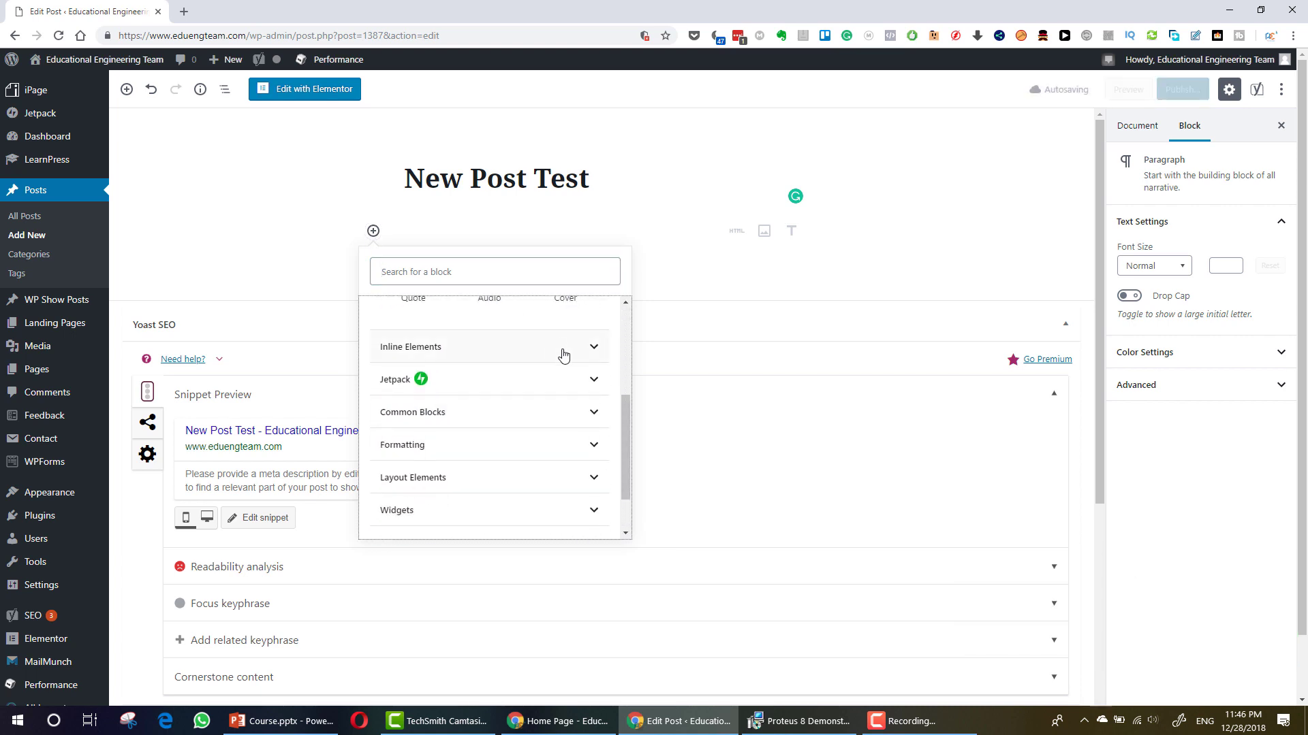
click(563, 351)
scroll(560, 423, down, 1)
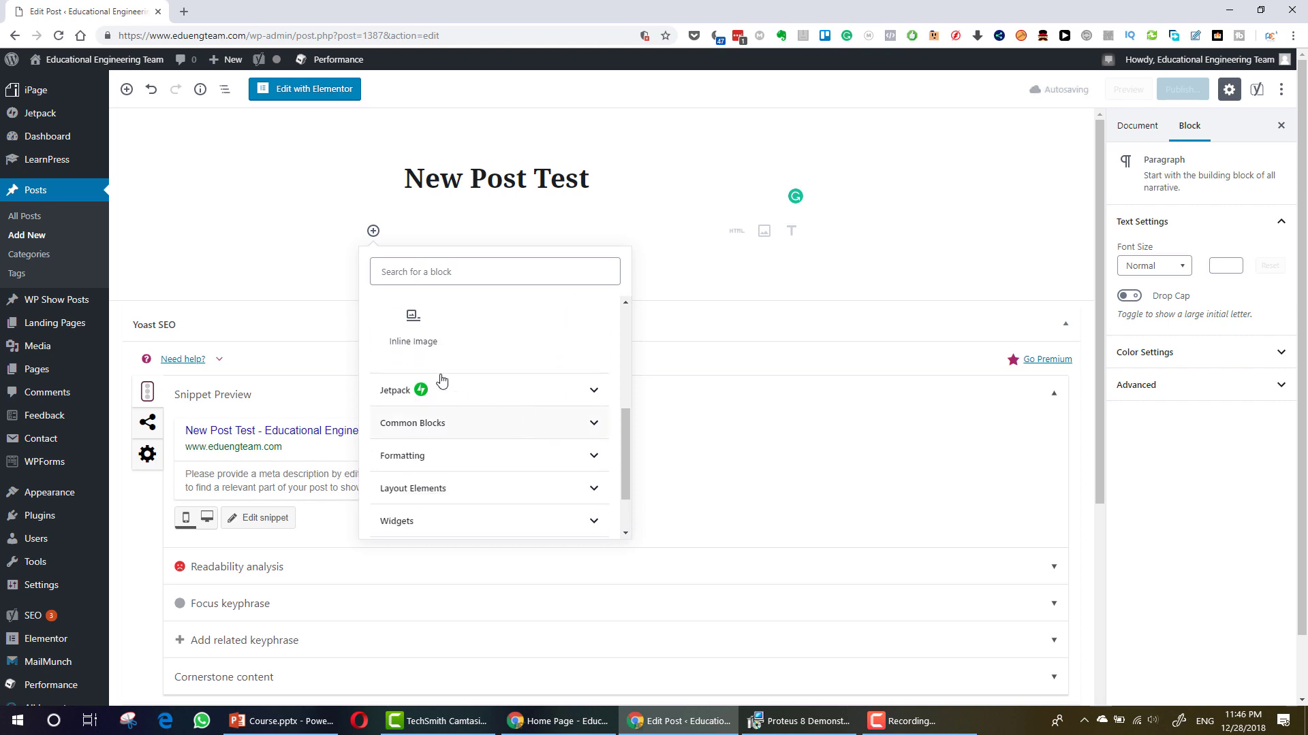
click(479, 388)
click(521, 424)
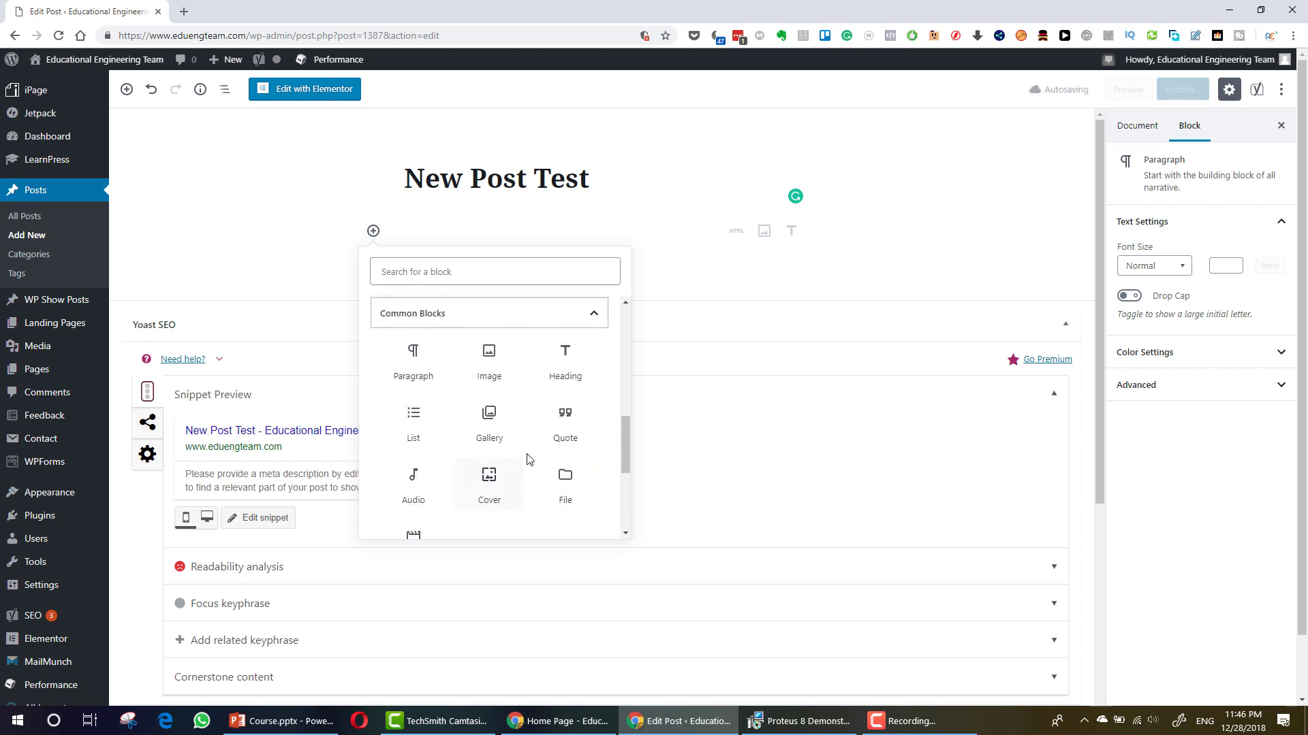
scroll(577, 460, down, 2)
scroll(600, 456, up, 2)
scroll(477, 334, down, 3)
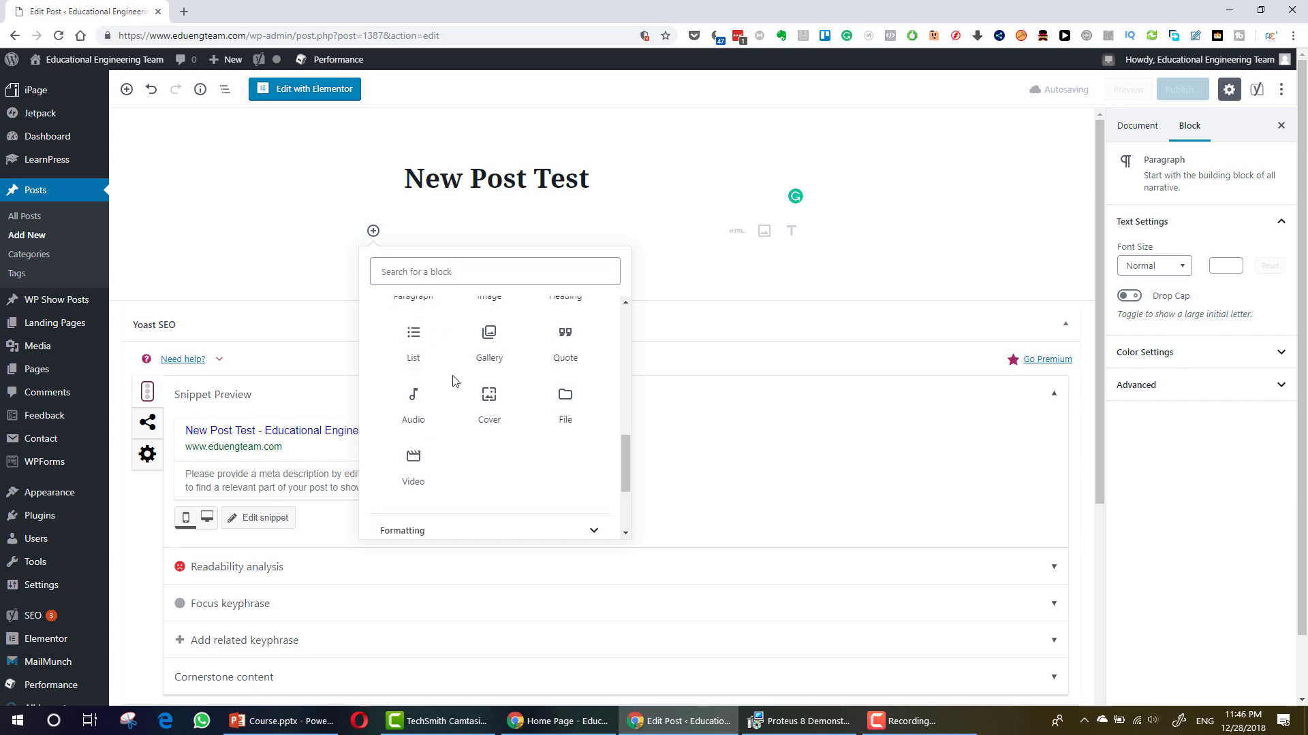
scroll(469, 444, down, 1)
click(452, 452)
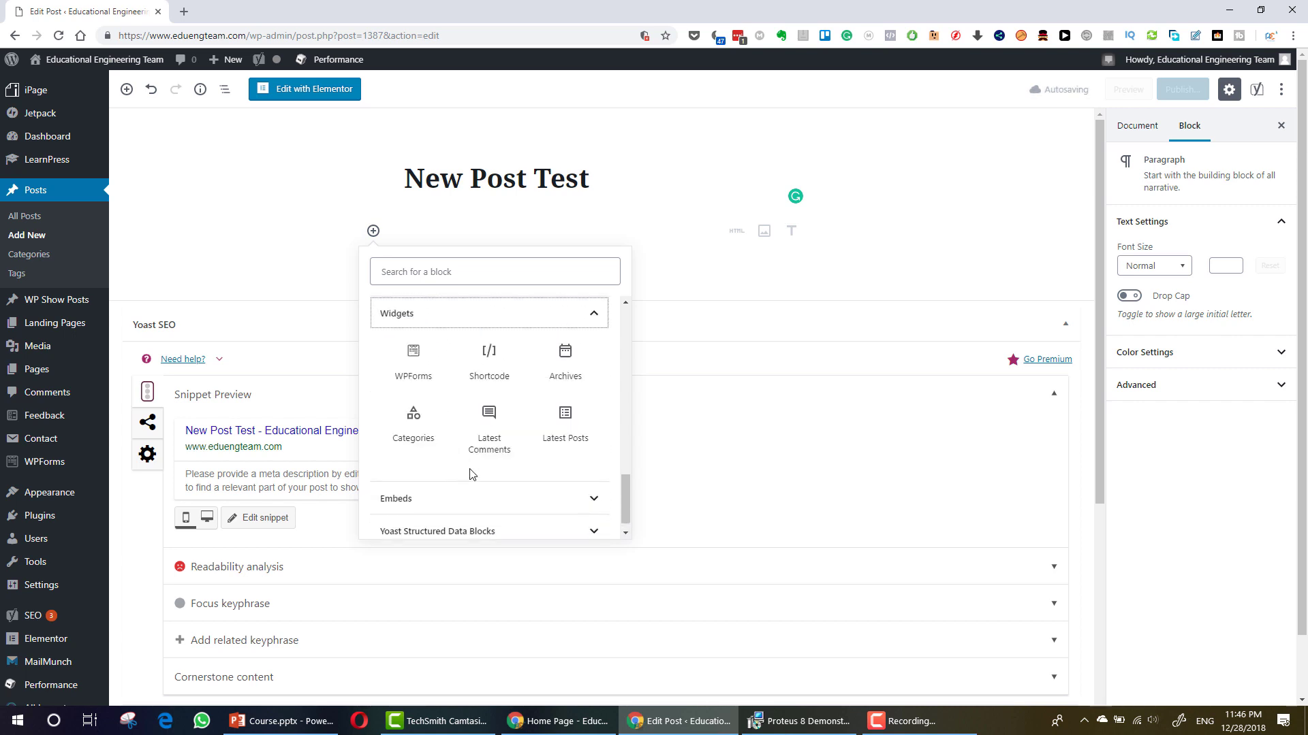
drag(623, 490, 621, 320)
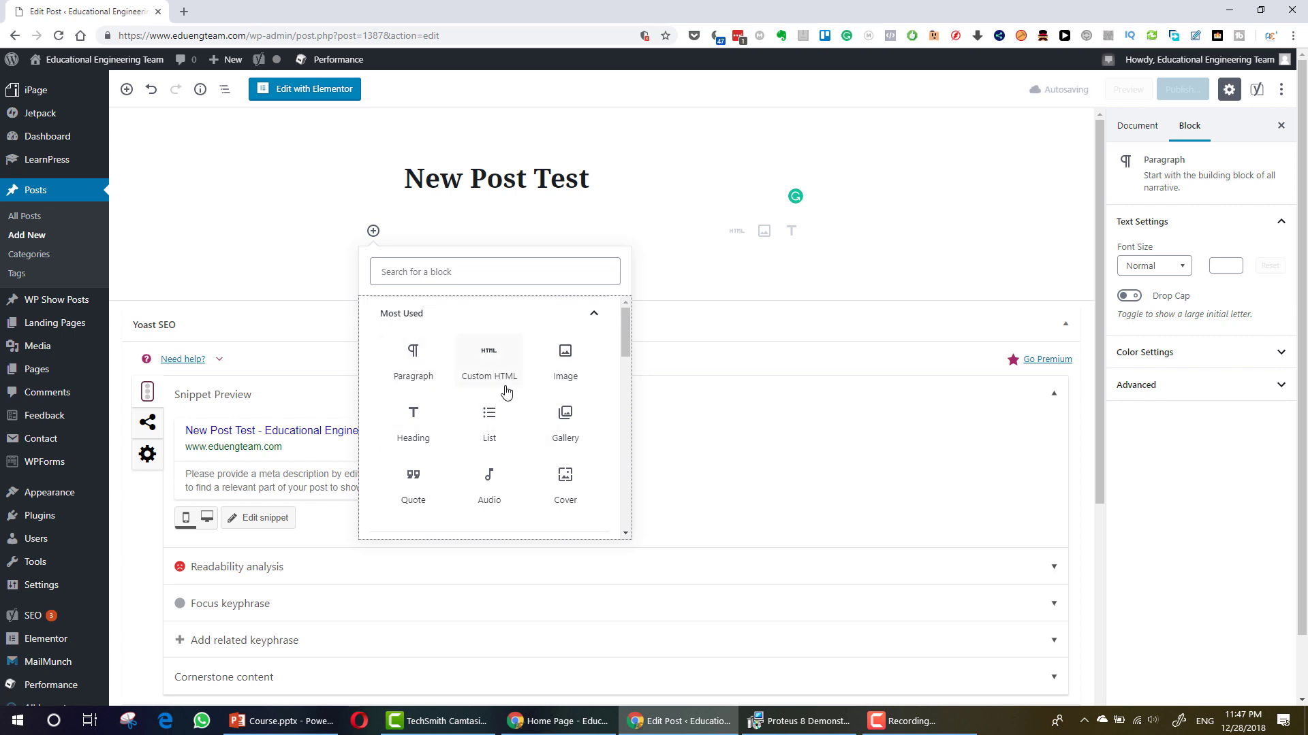
click(712, 274)
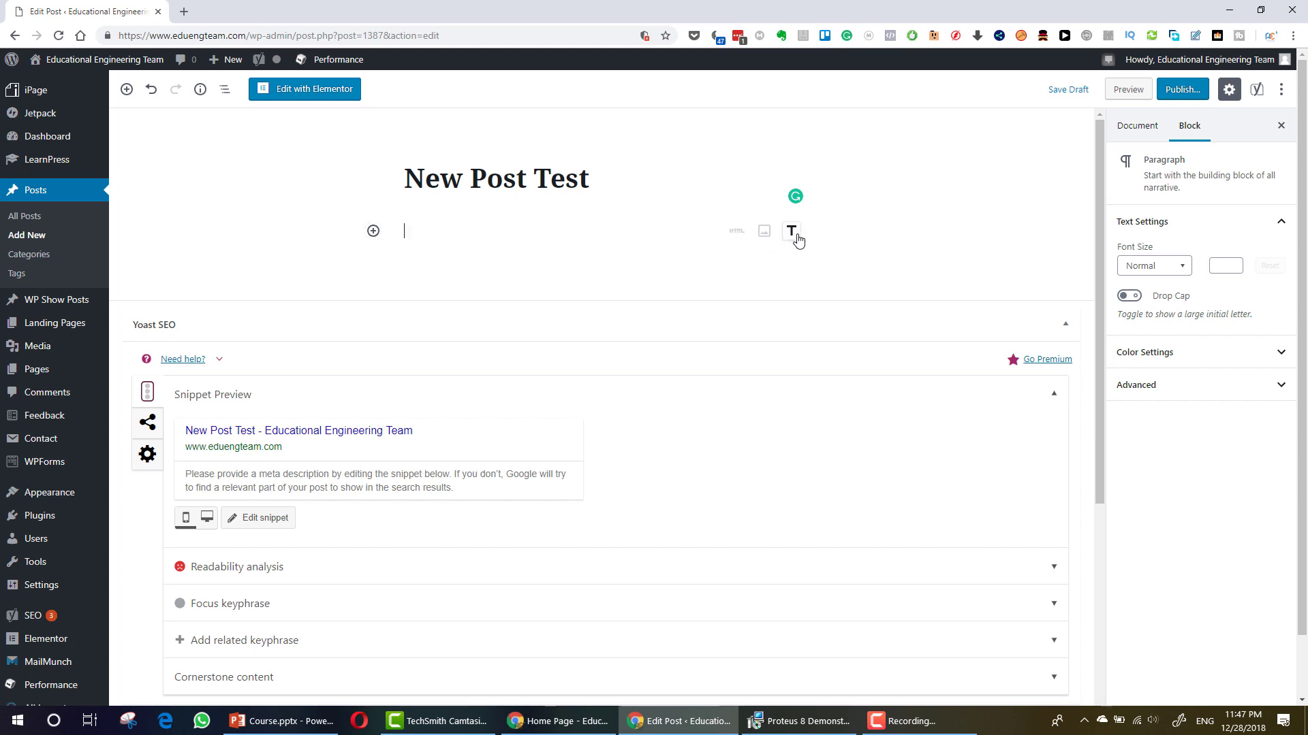
Examine the editor's general tools, including the post's content statistics and its block navigation.
click(127, 90)
click(126, 89)
click(127, 90)
click(127, 89)
click(156, 95)
click(175, 93)
click(200, 93)
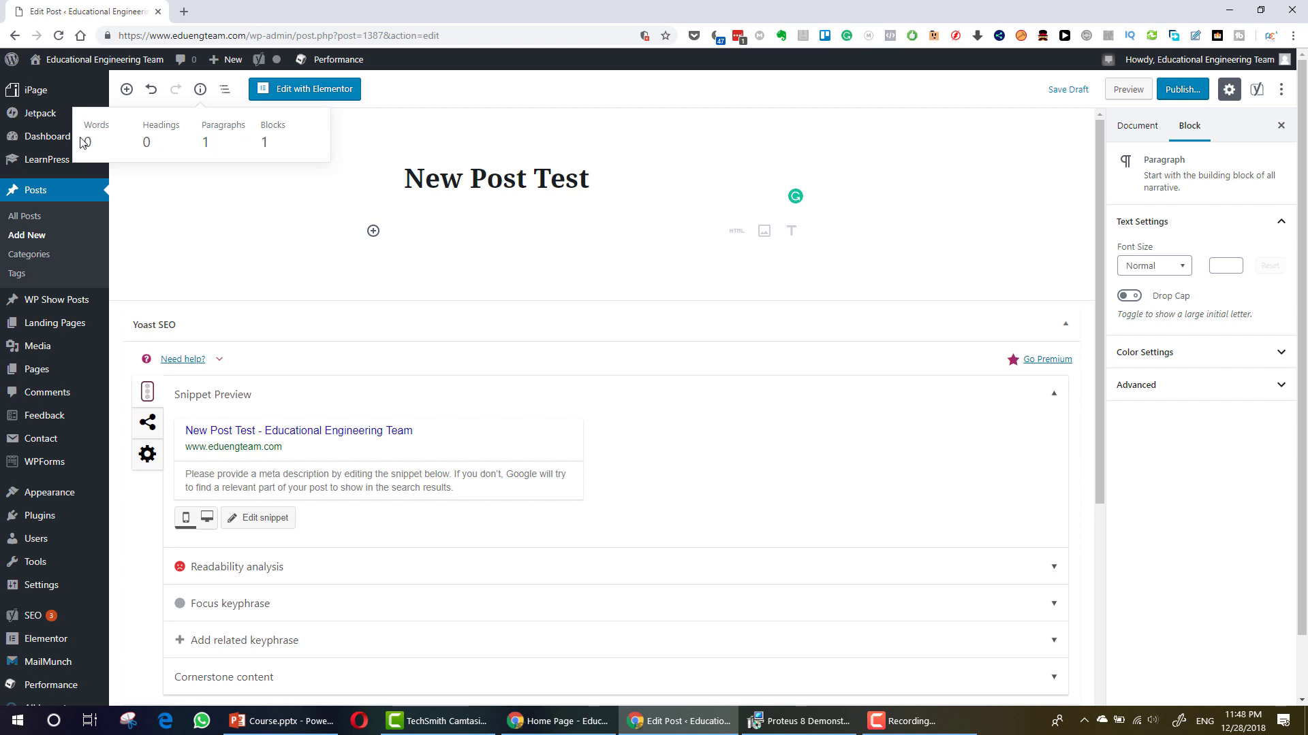
click(215, 202)
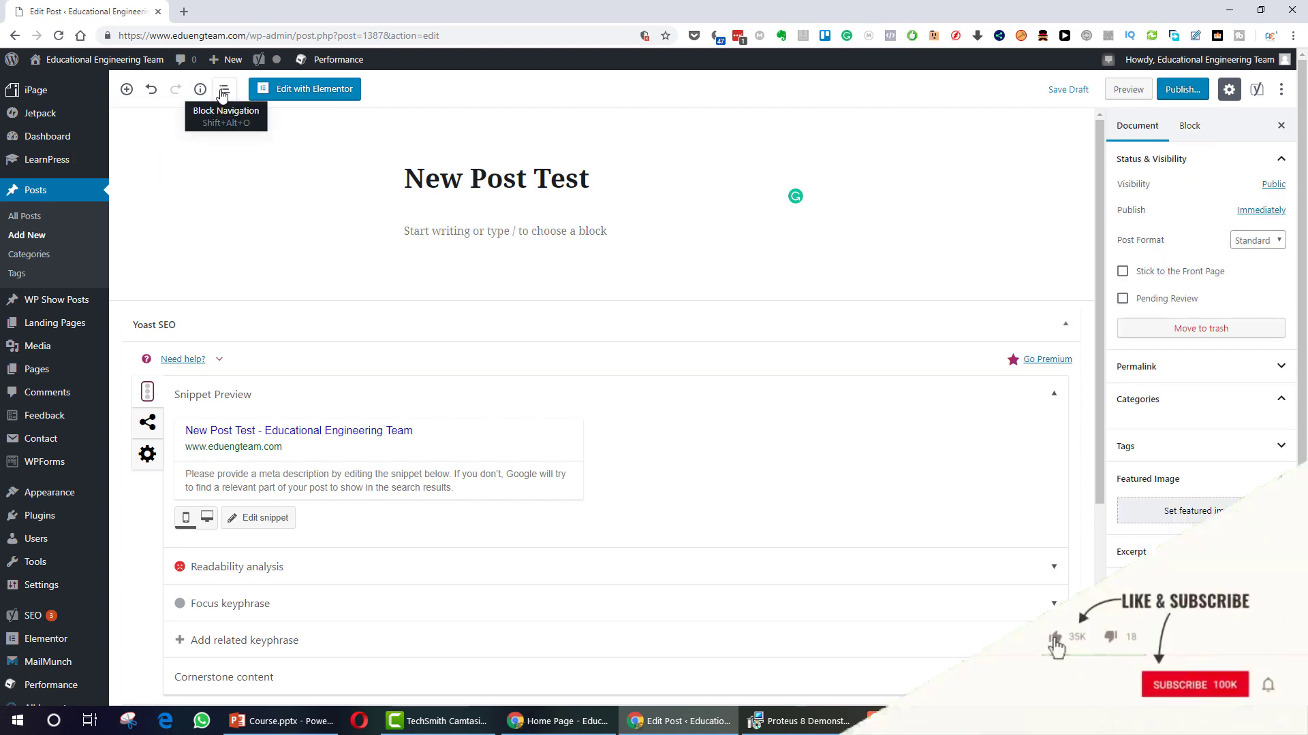
click(222, 94)
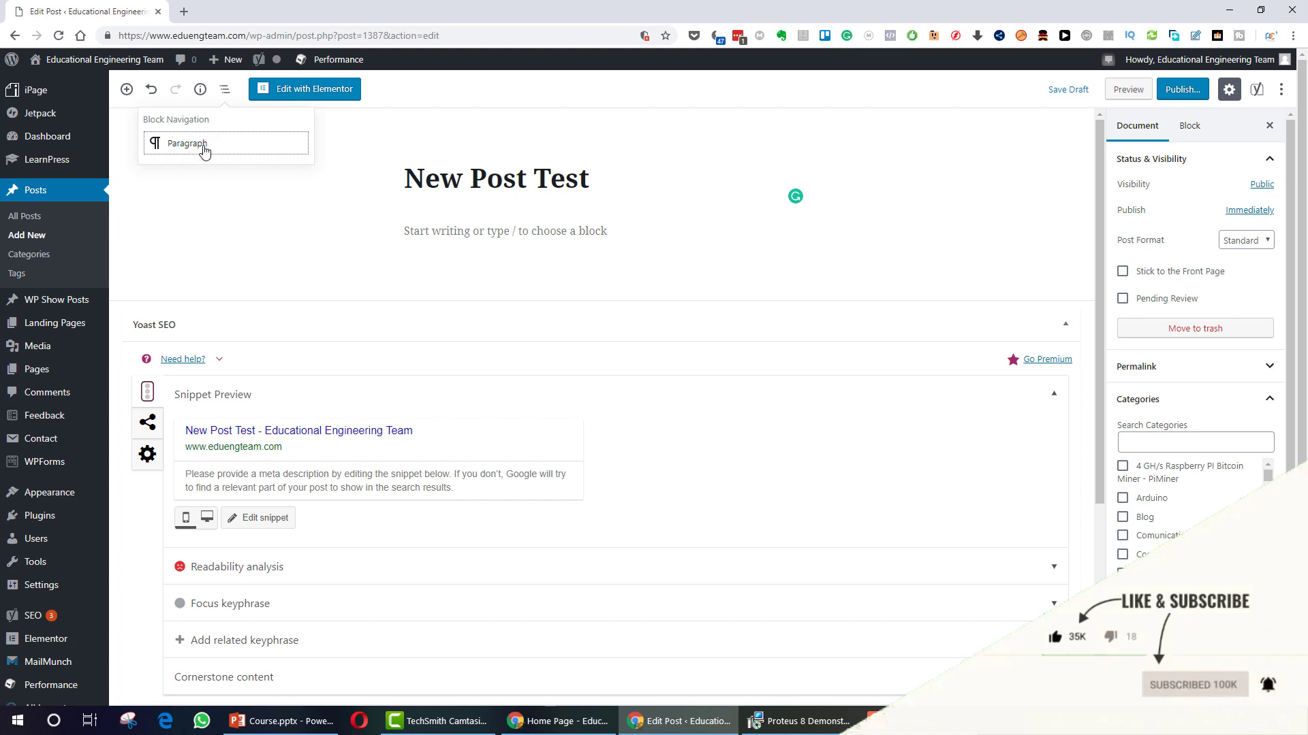
click(248, 197)
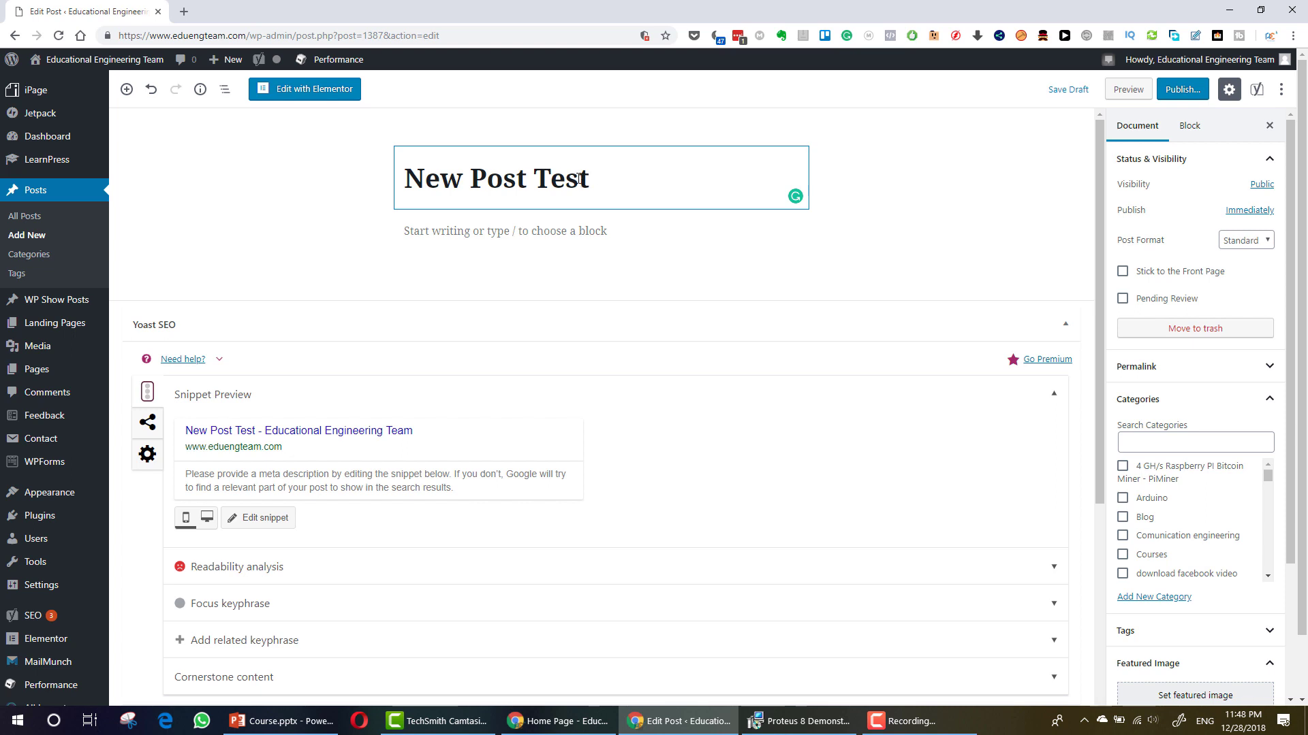
Insert an Image block directly below the title, using the laptop and coffee mug desk photo from the media library.
click(601, 210)
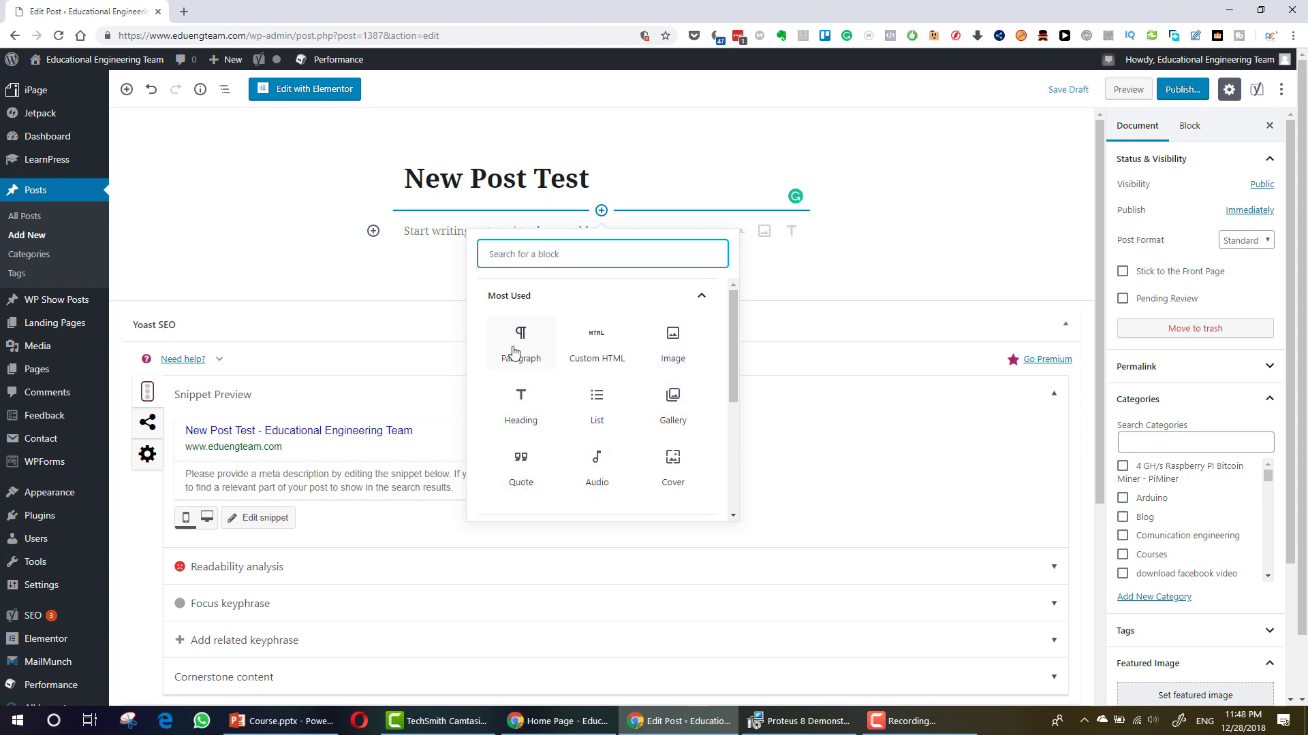
click(690, 347)
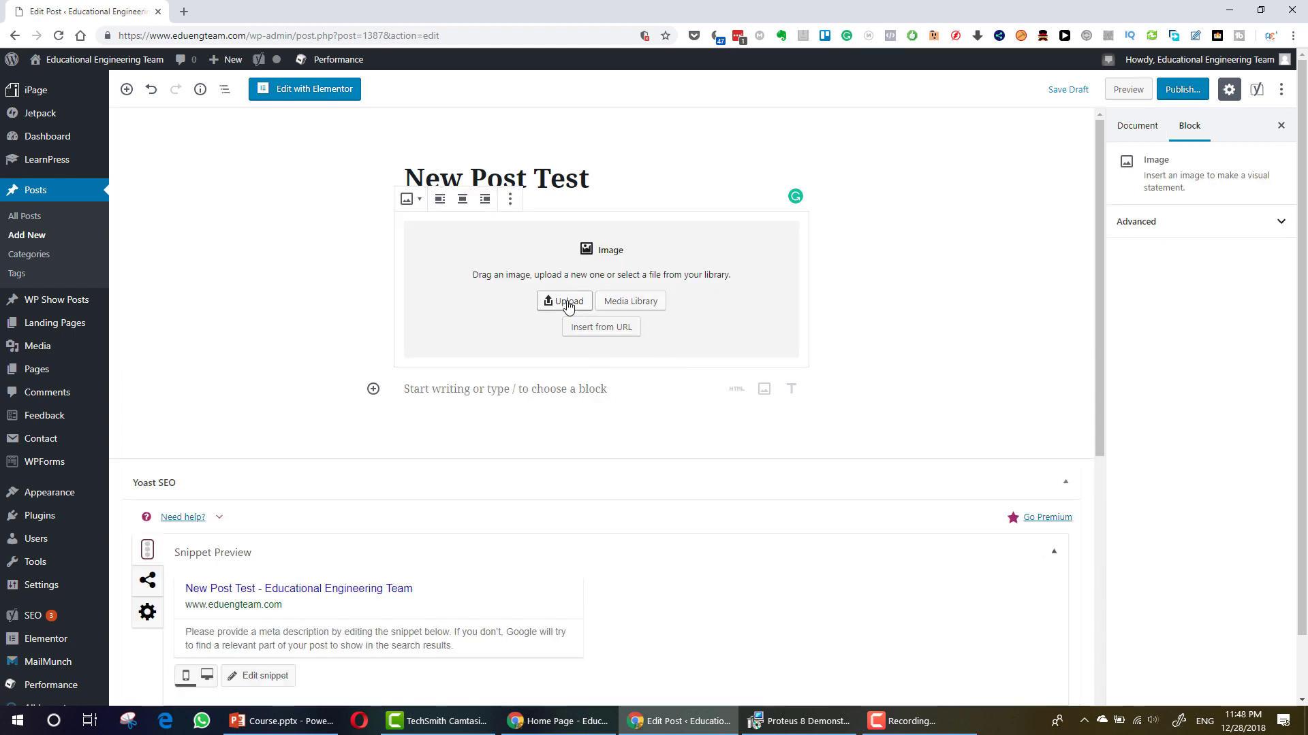
click(623, 303)
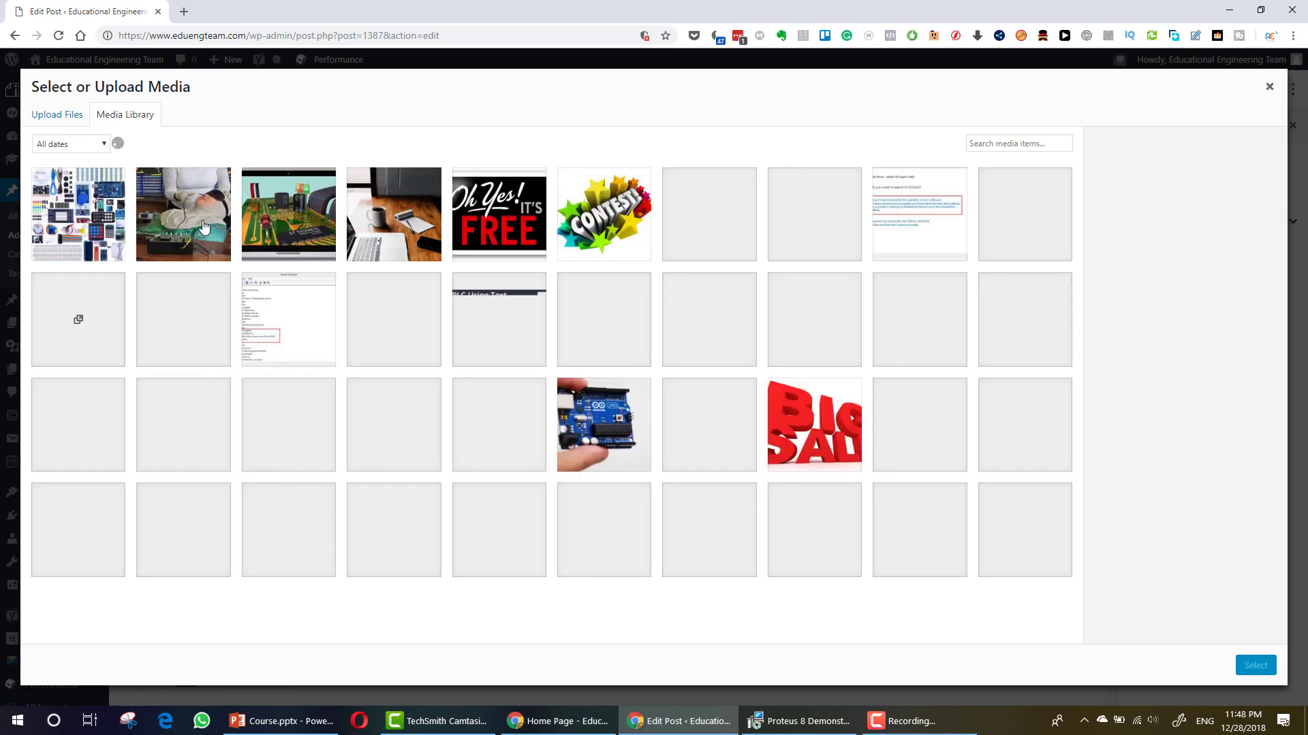
click(393, 213)
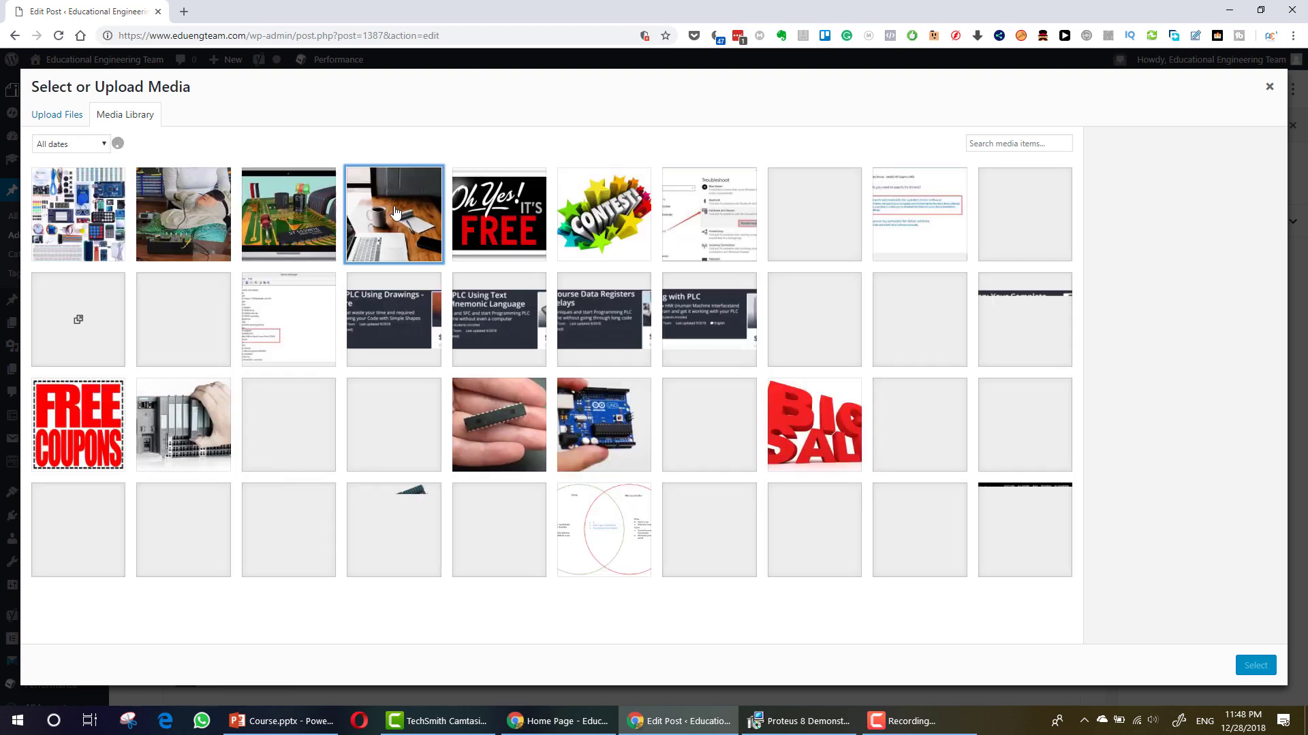
click(1252, 666)
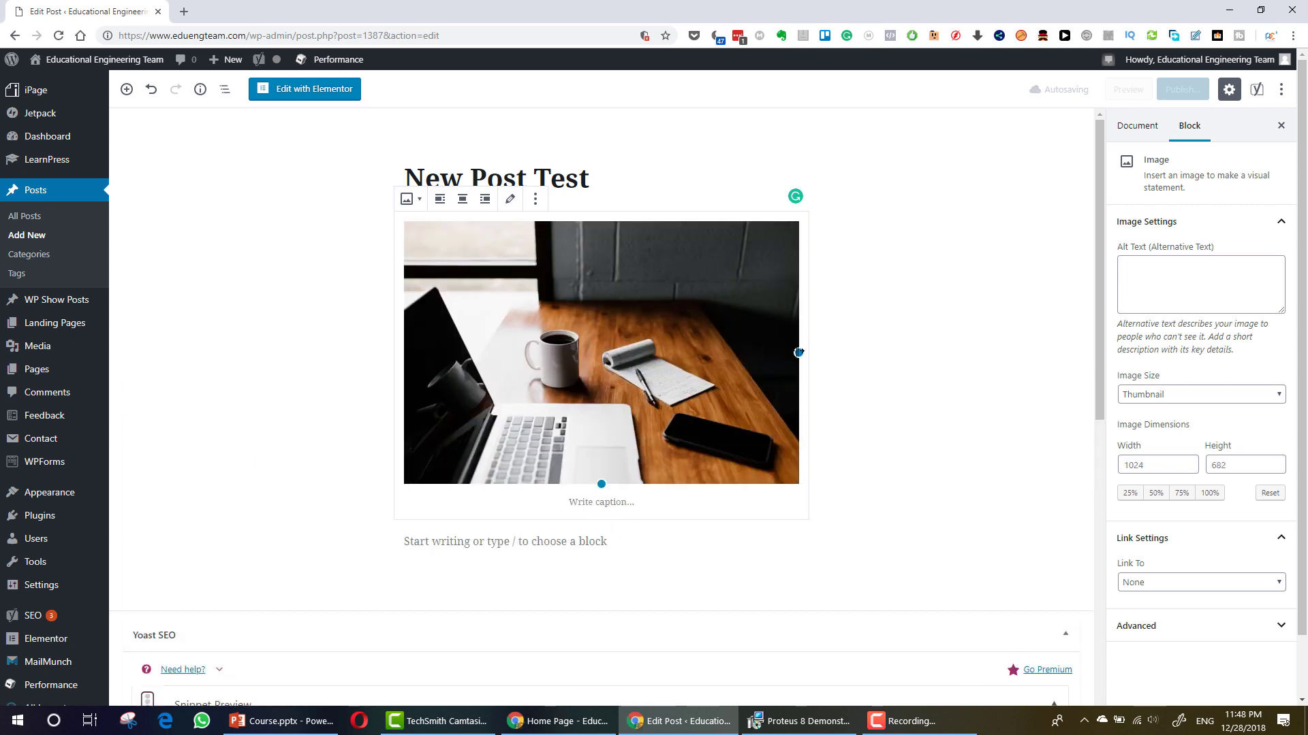
Enlarge the inserted desk photo to about 588 by 391 pixels.
drag(799, 352, 883, 353)
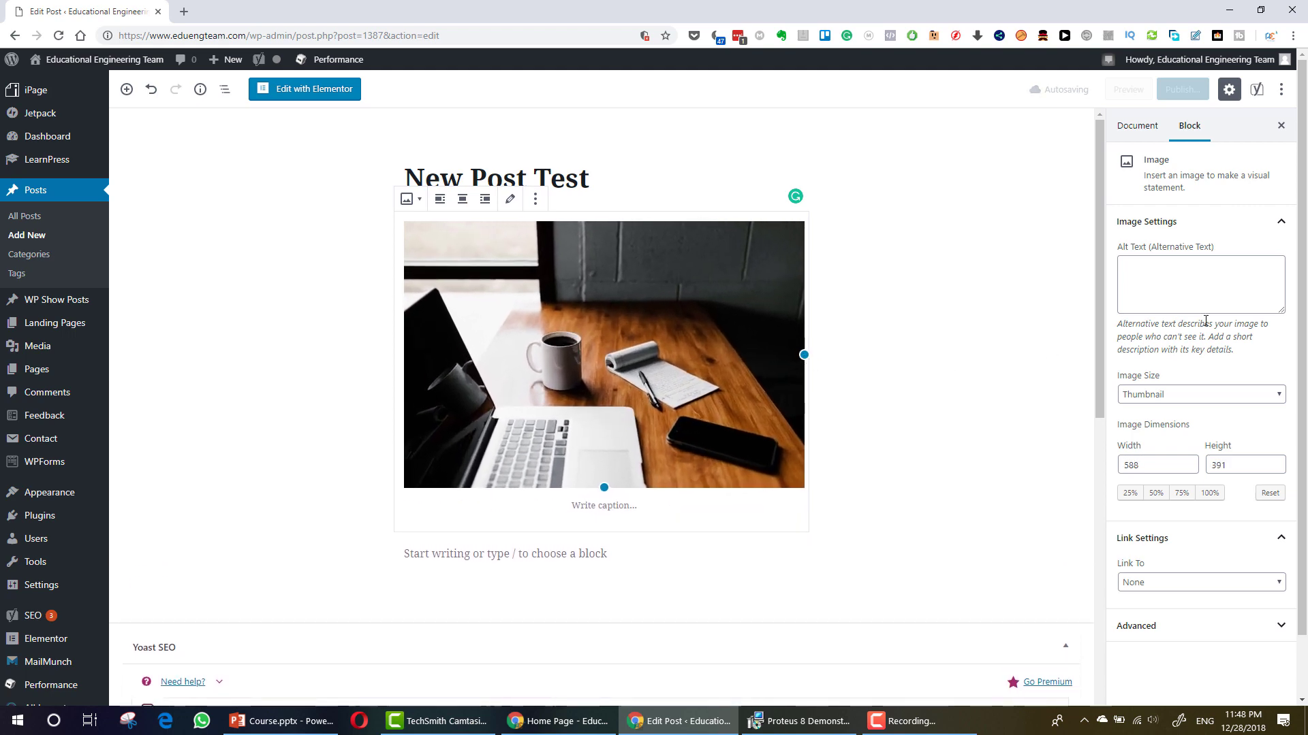
click(1149, 271)
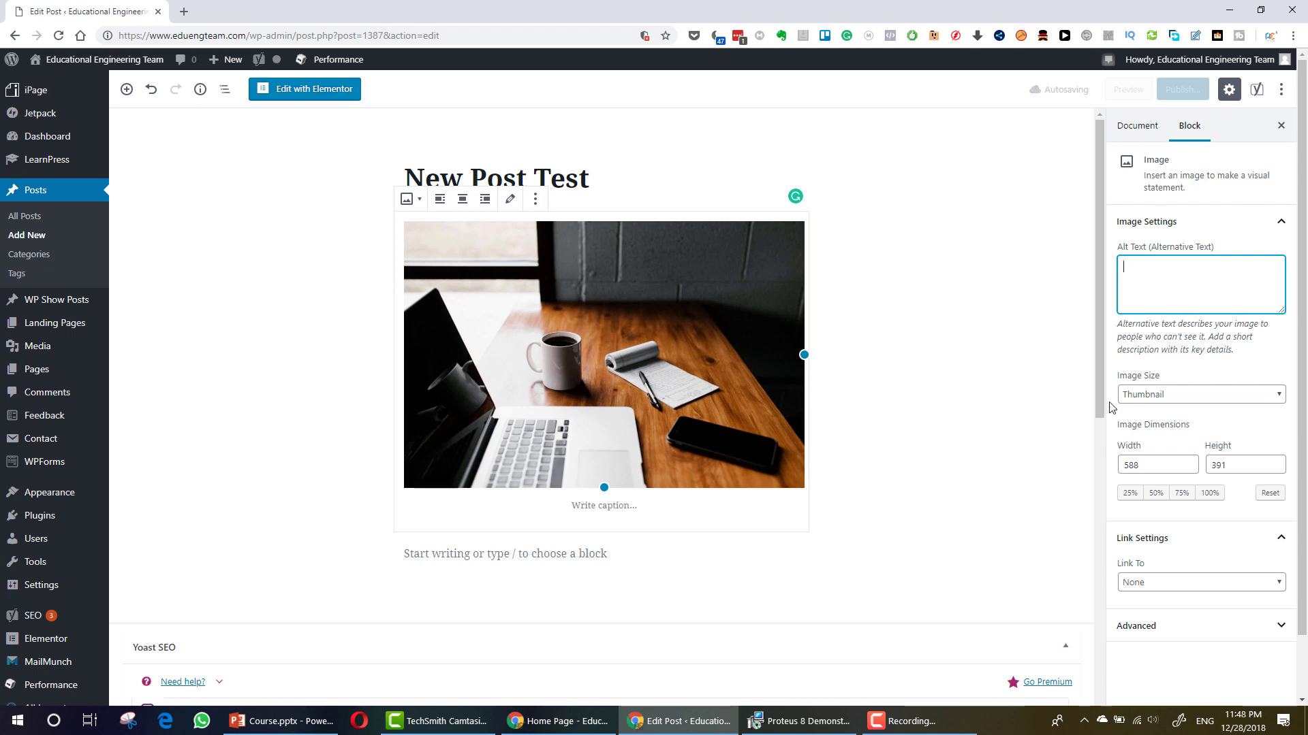
click(621, 555)
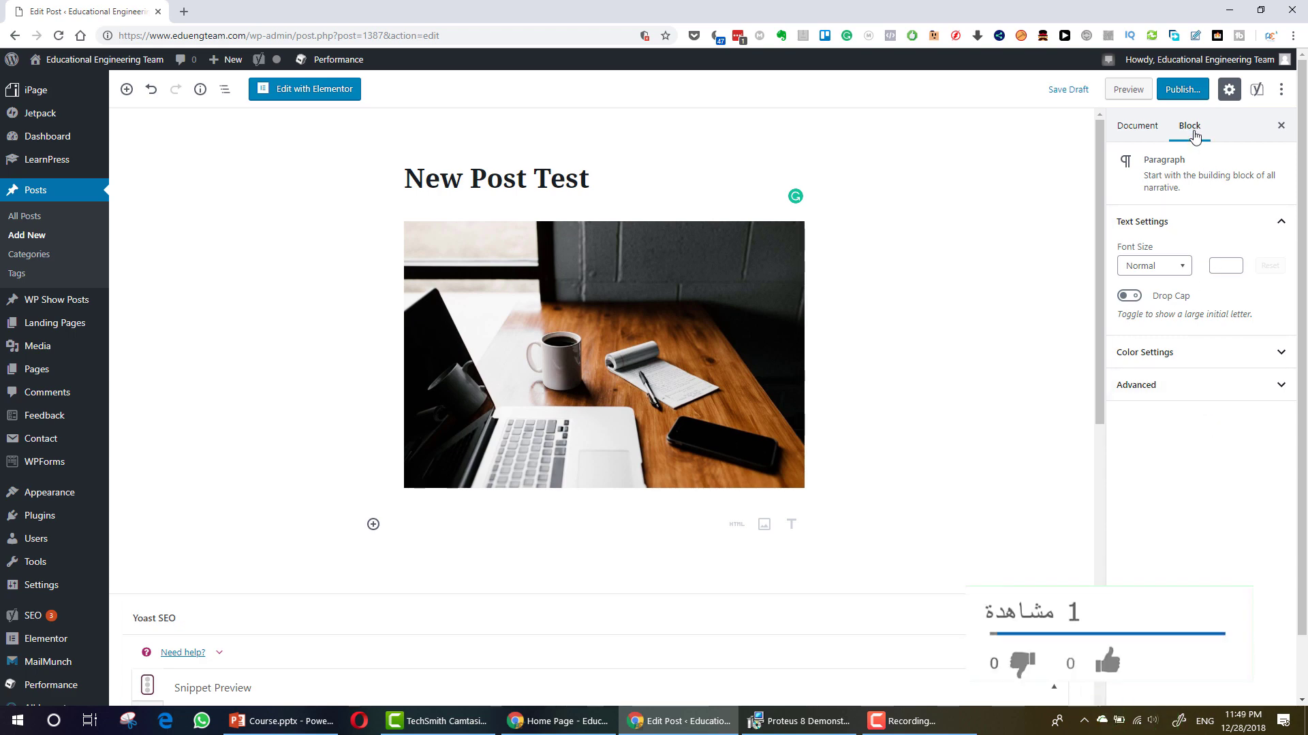
Examine the document settings and the desk photo's block settings, including its advanced options.
click(1139, 129)
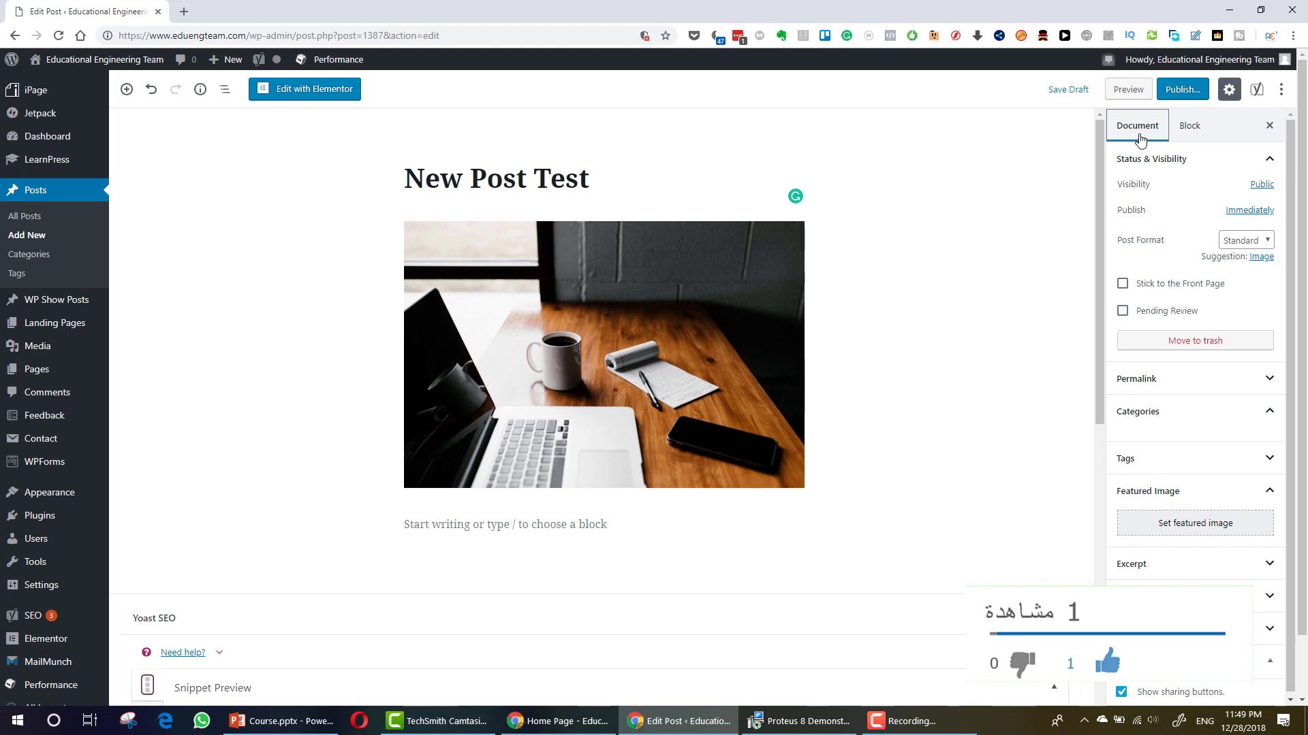
click(1192, 128)
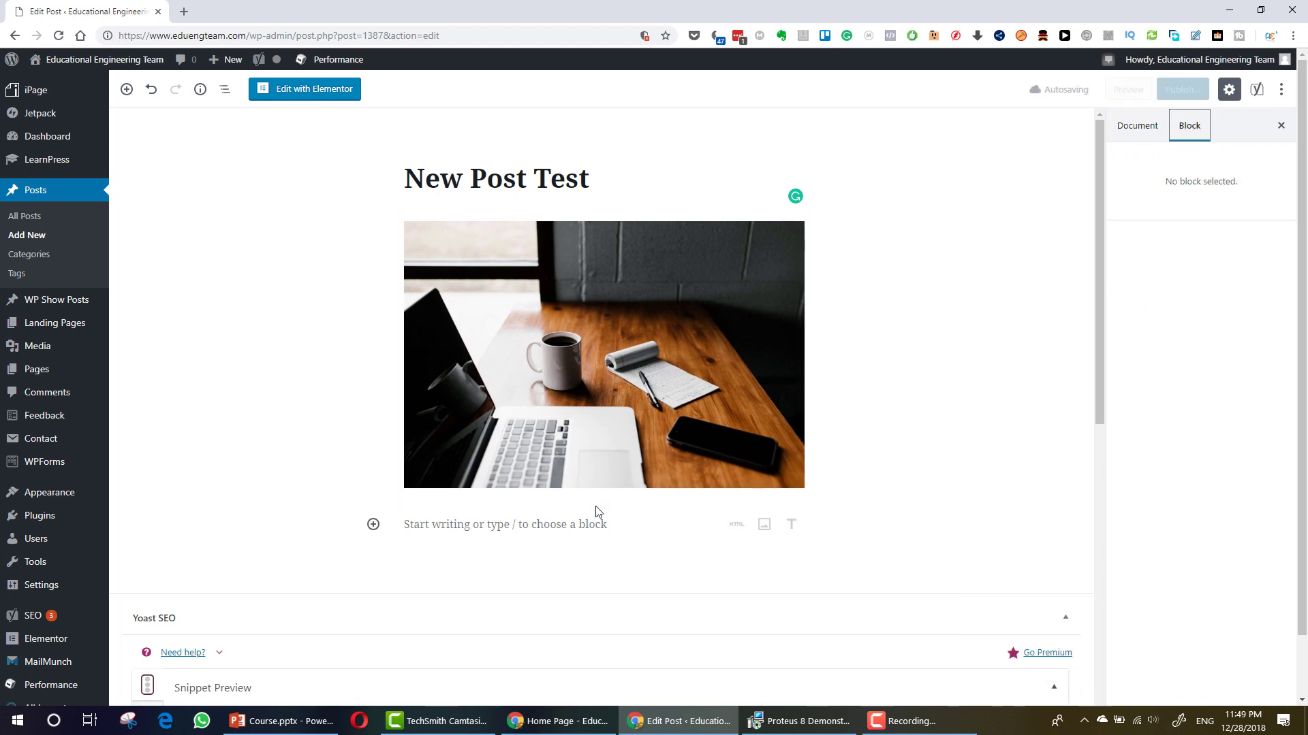
click(638, 336)
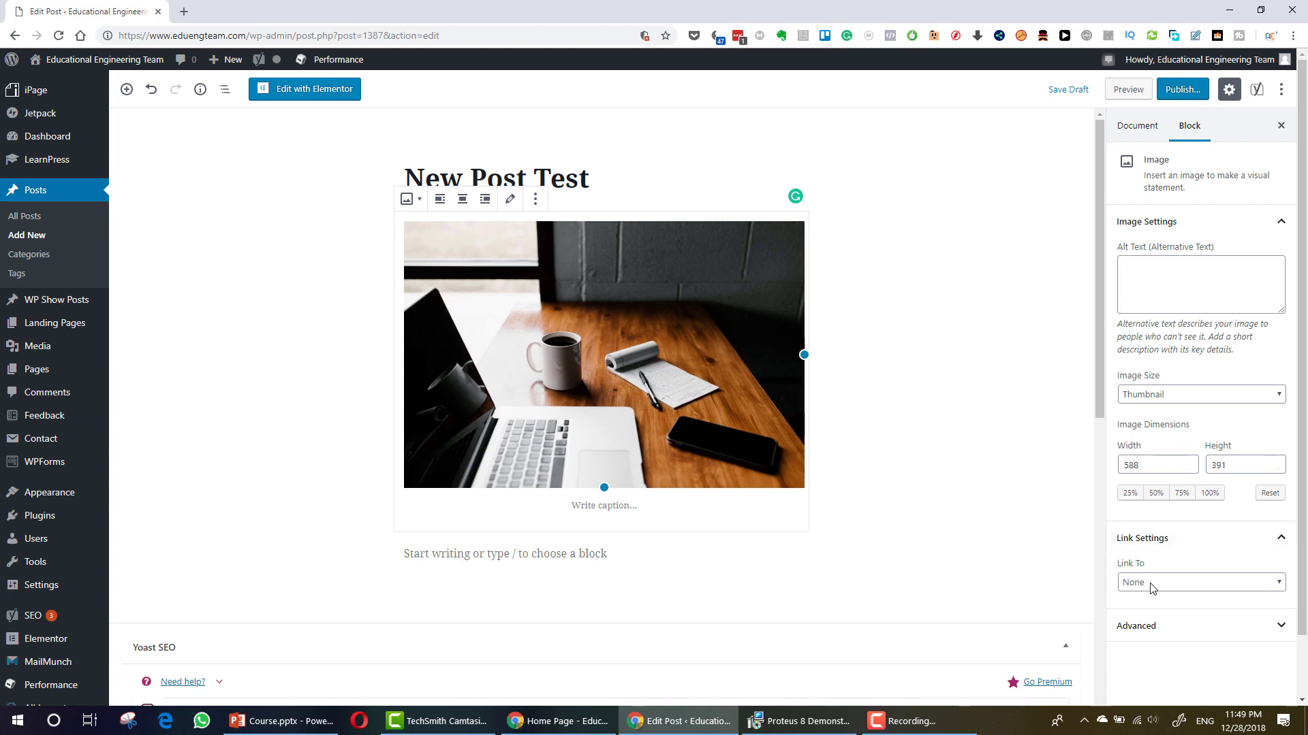
click(1166, 628)
scroll(1170, 652, down, 1)
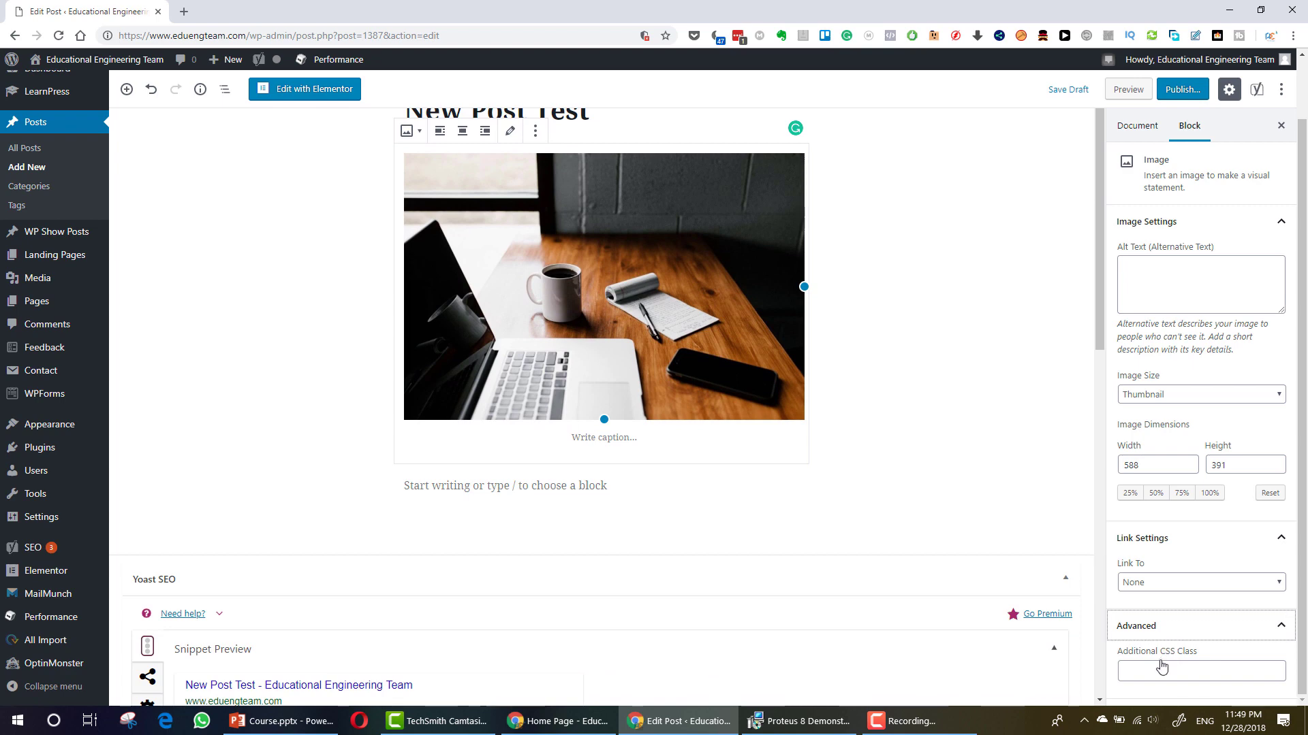
Insert a List block directly below the desk photo.
scroll(1161, 662, up, 1)
click(1181, 284)
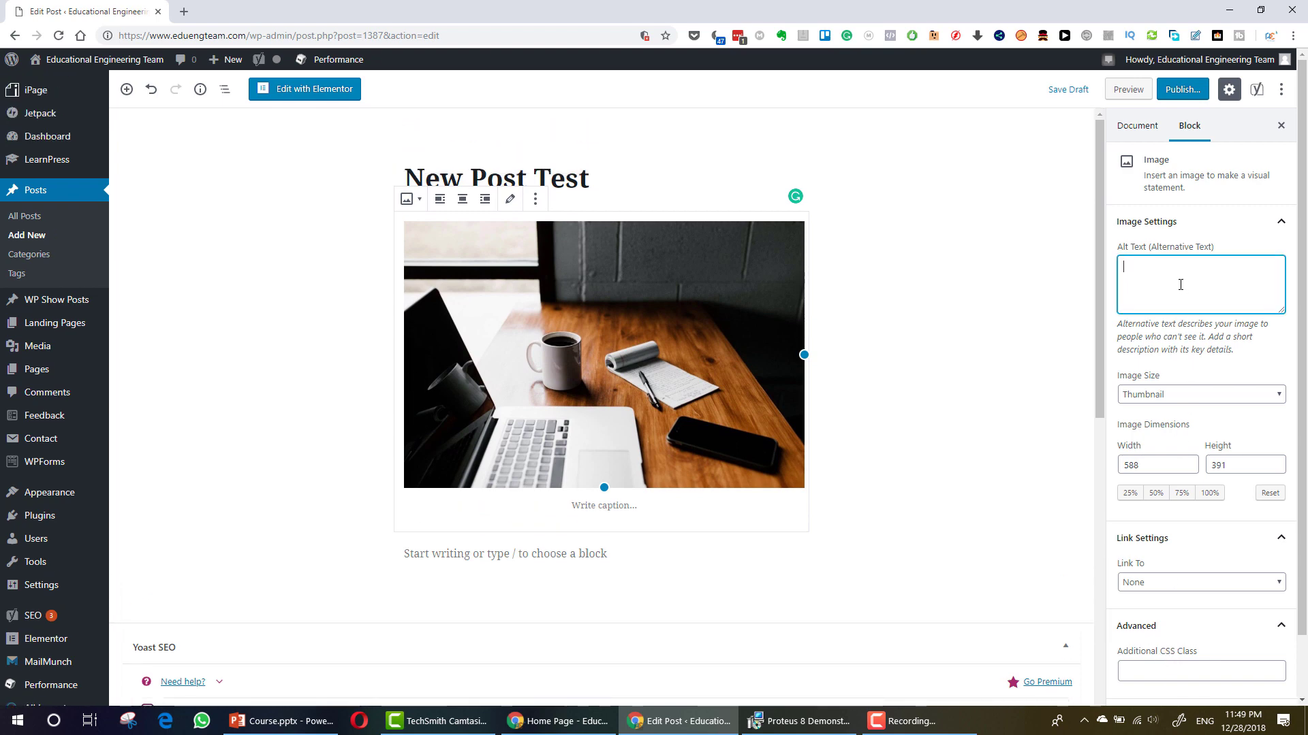
click(576, 553)
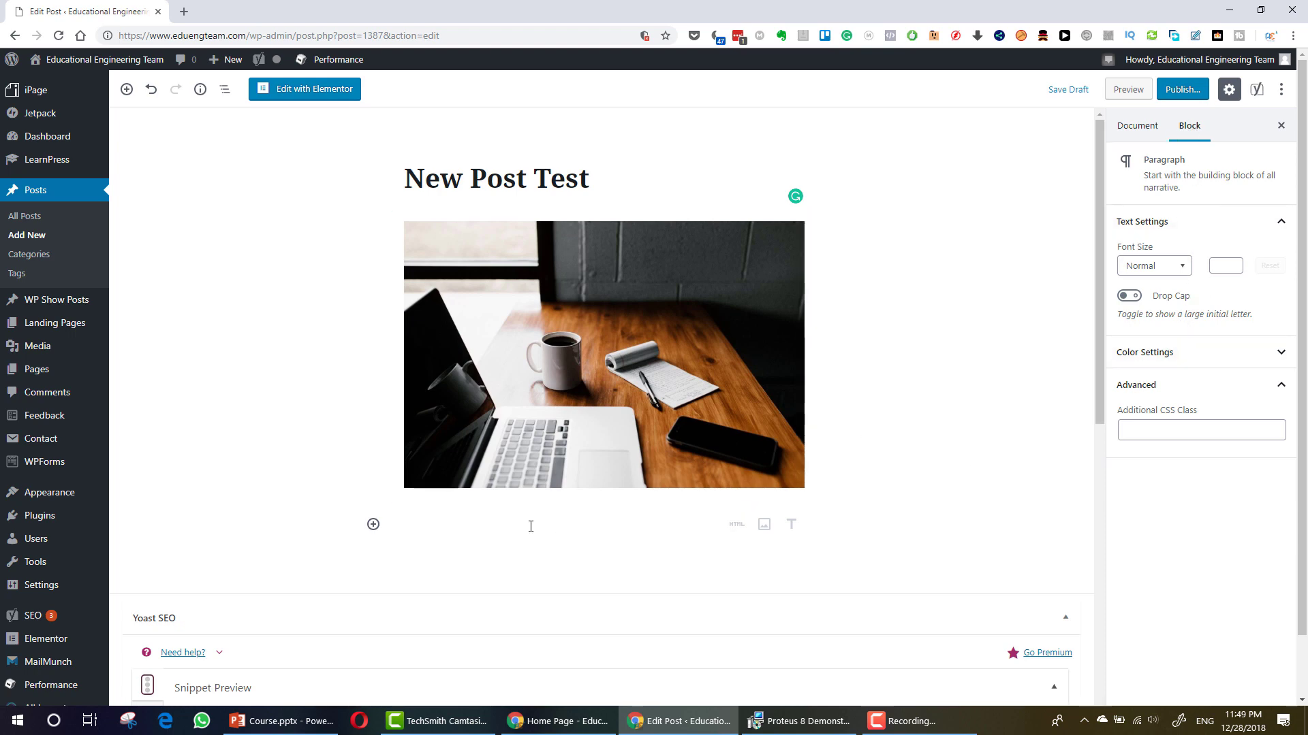
mouse_move(598, 505)
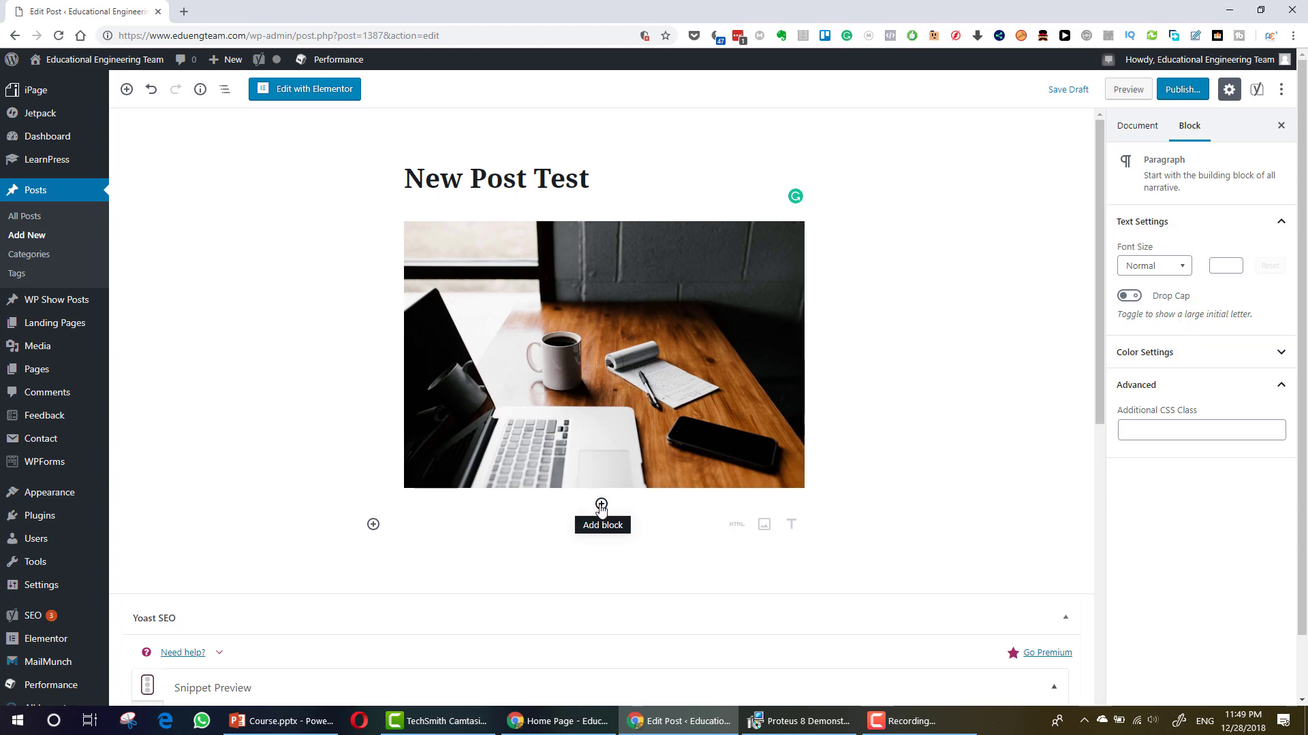
mouse_move(603, 212)
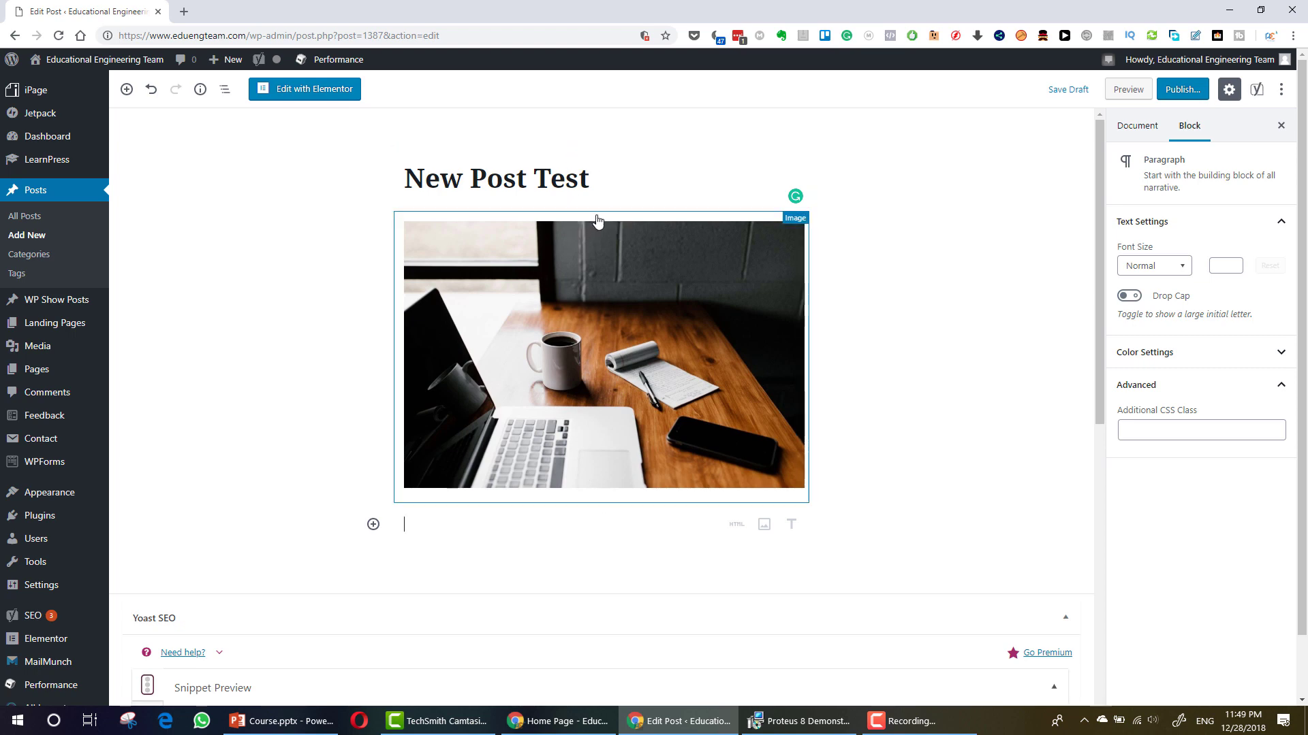
click(601, 211)
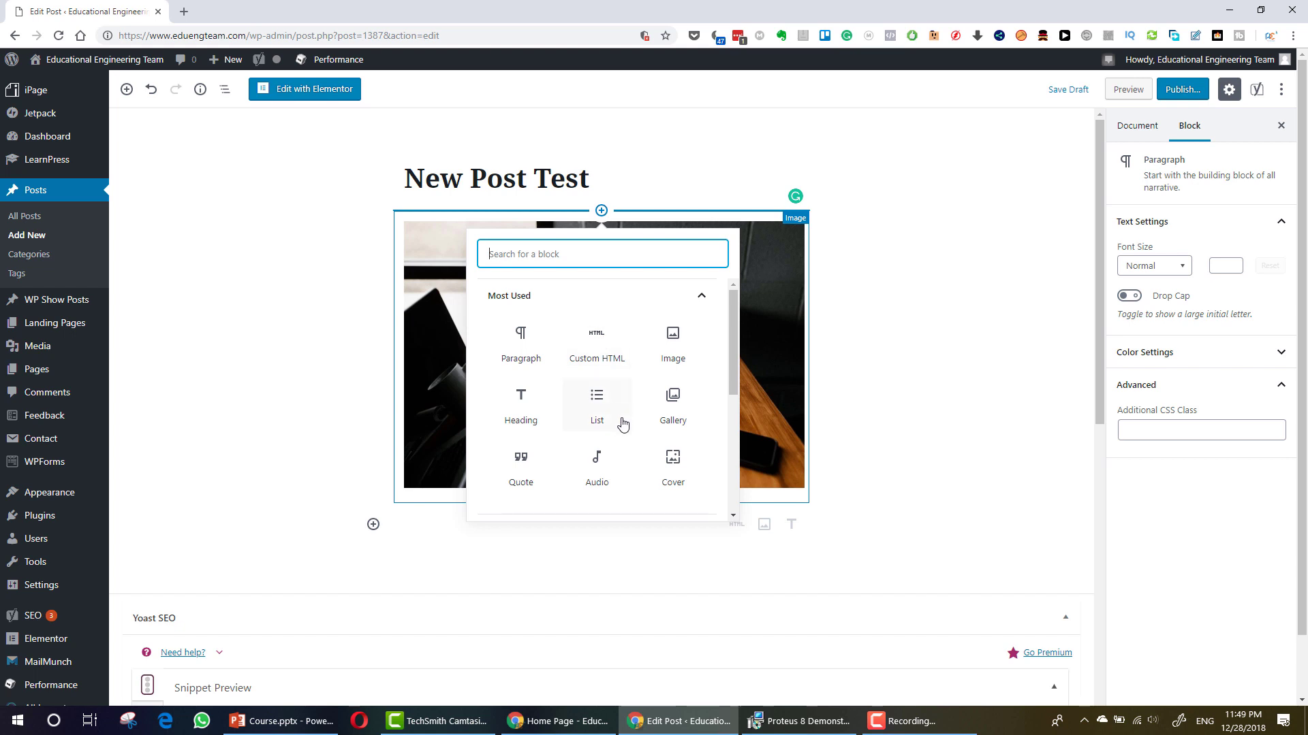
click(598, 405)
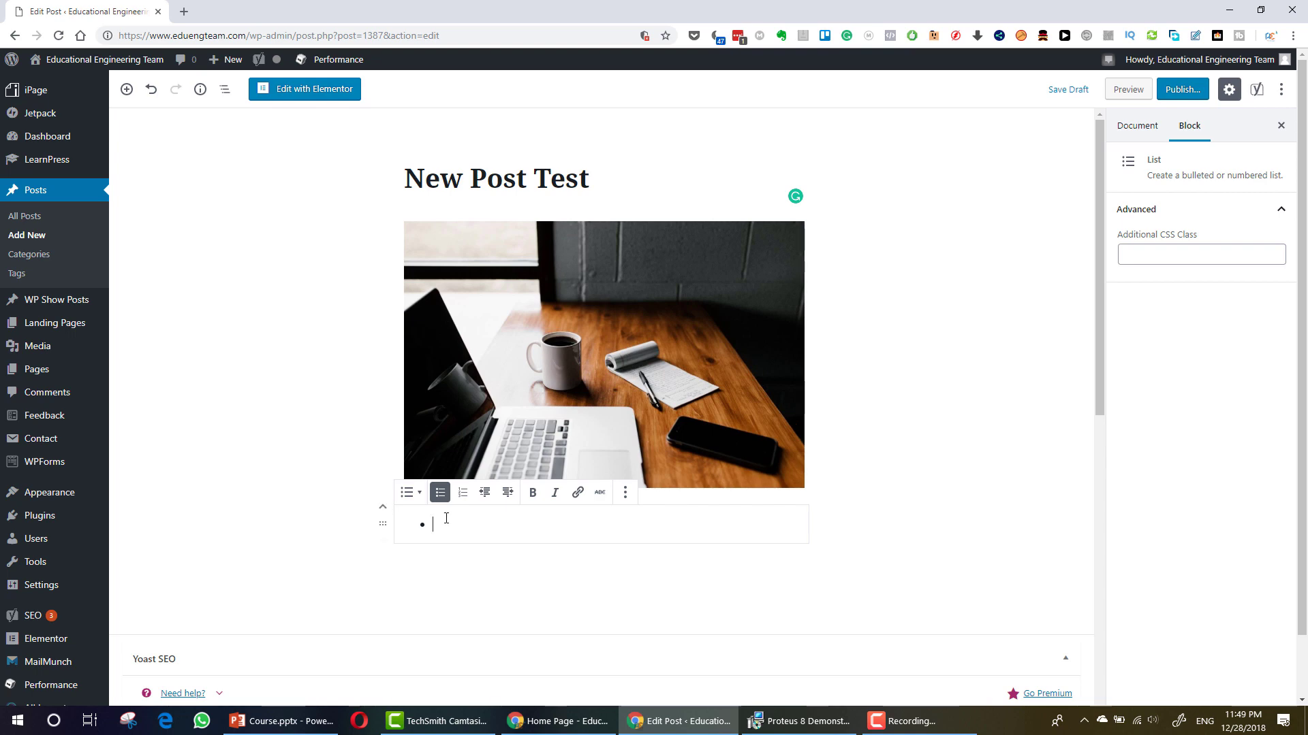
Fill the bulleted list with the four items AAA, BBB, CCC and DDD.
text(aA)
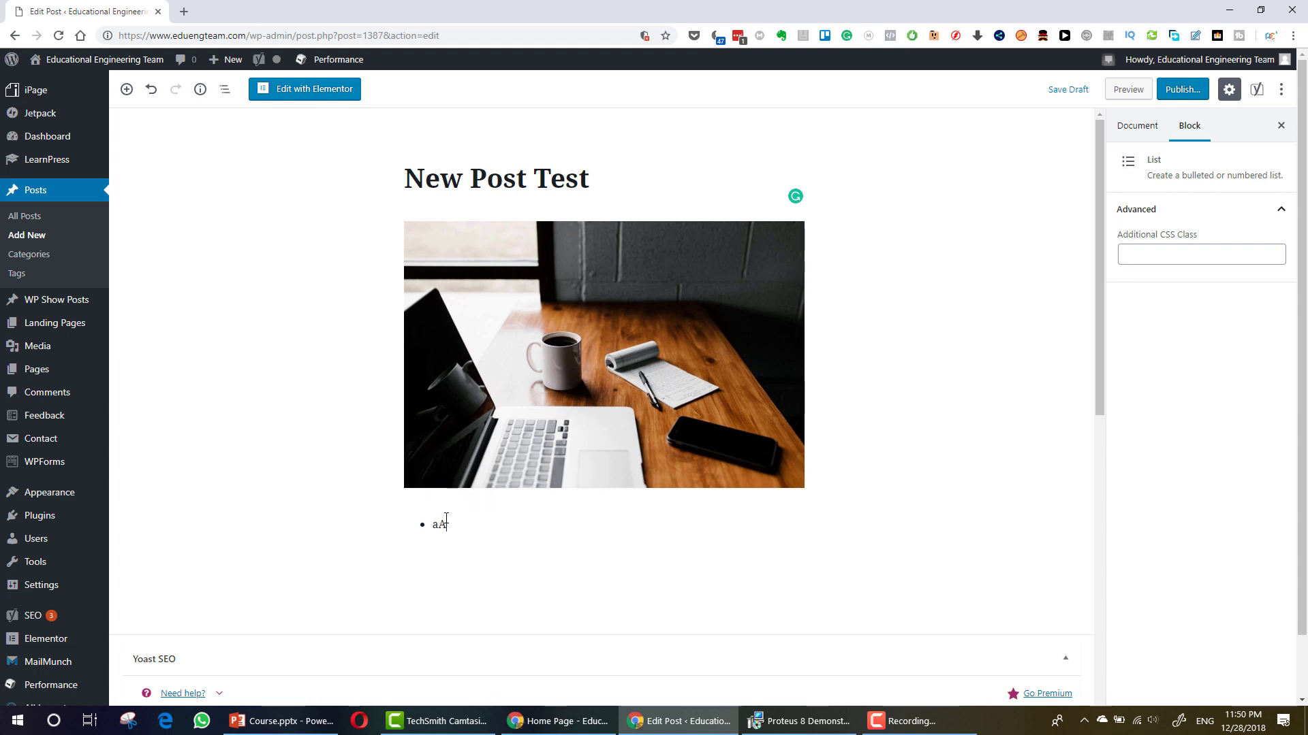
key(Return)
text(BBB)
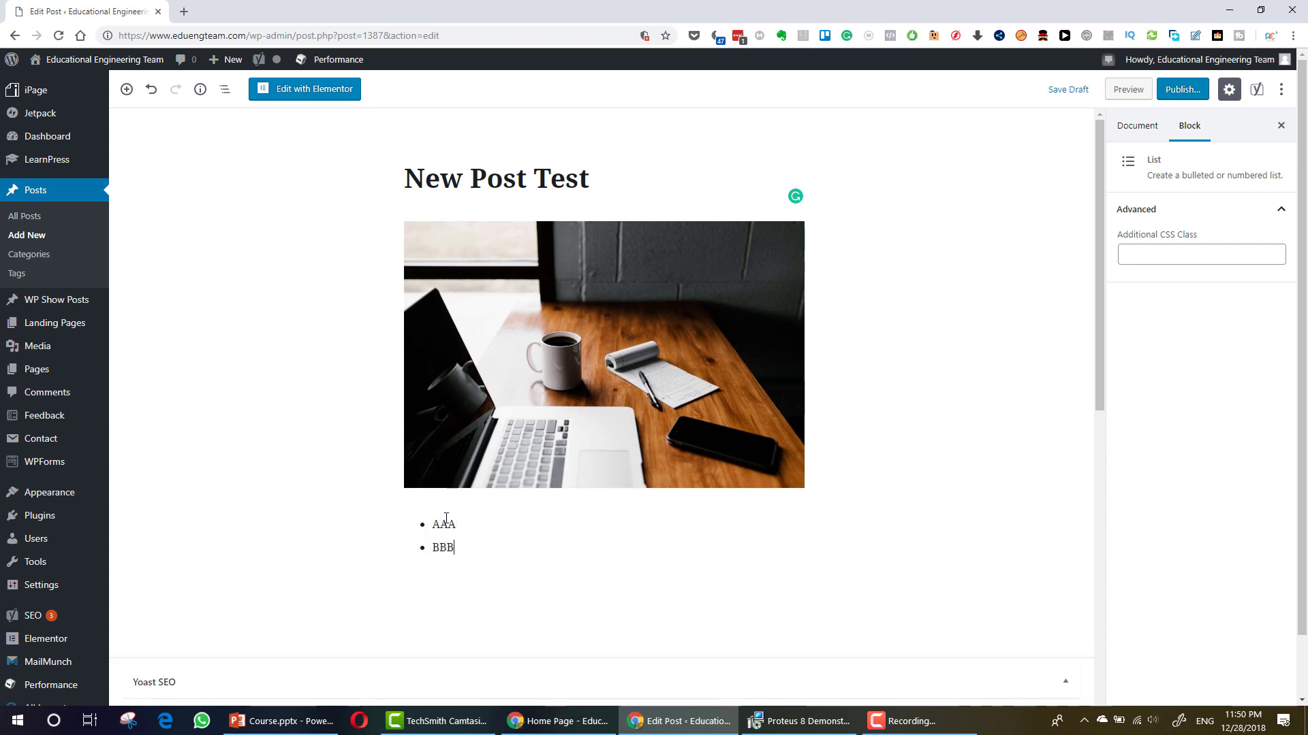
key(Return)
text(CCC)
key(Return)
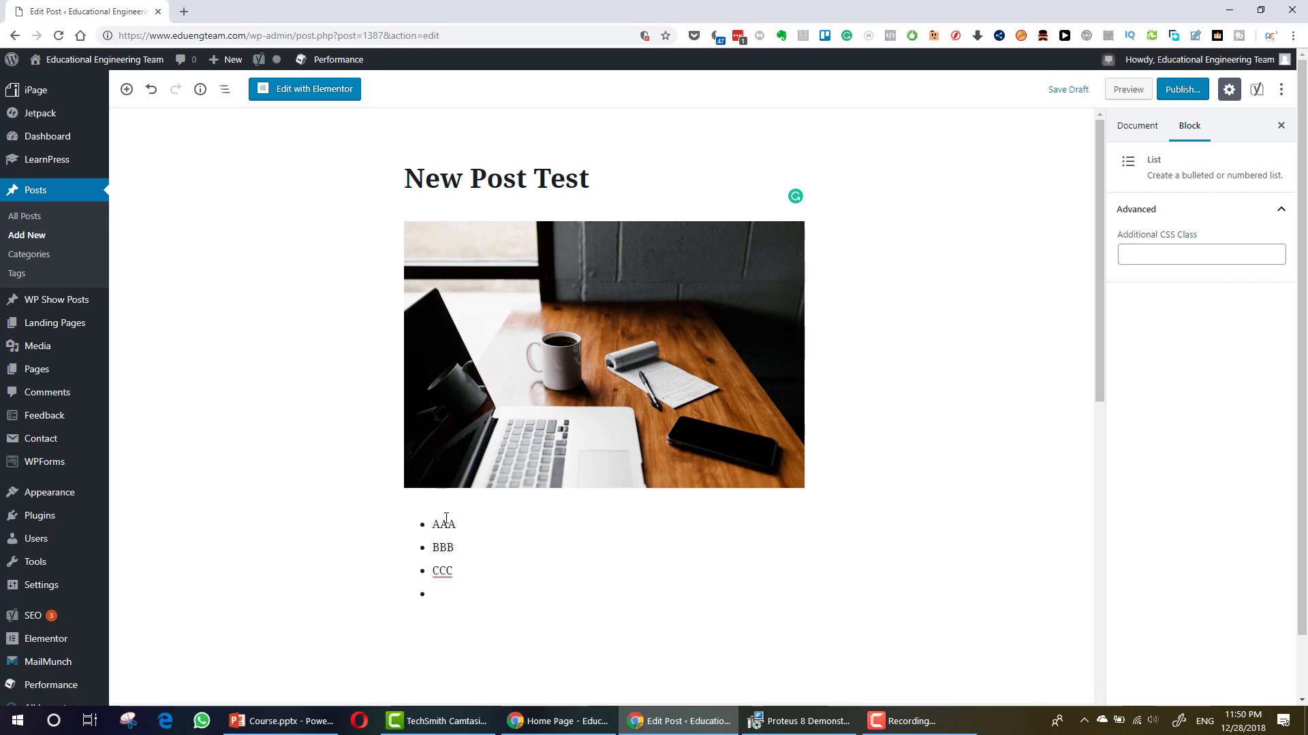
click(330, 540)
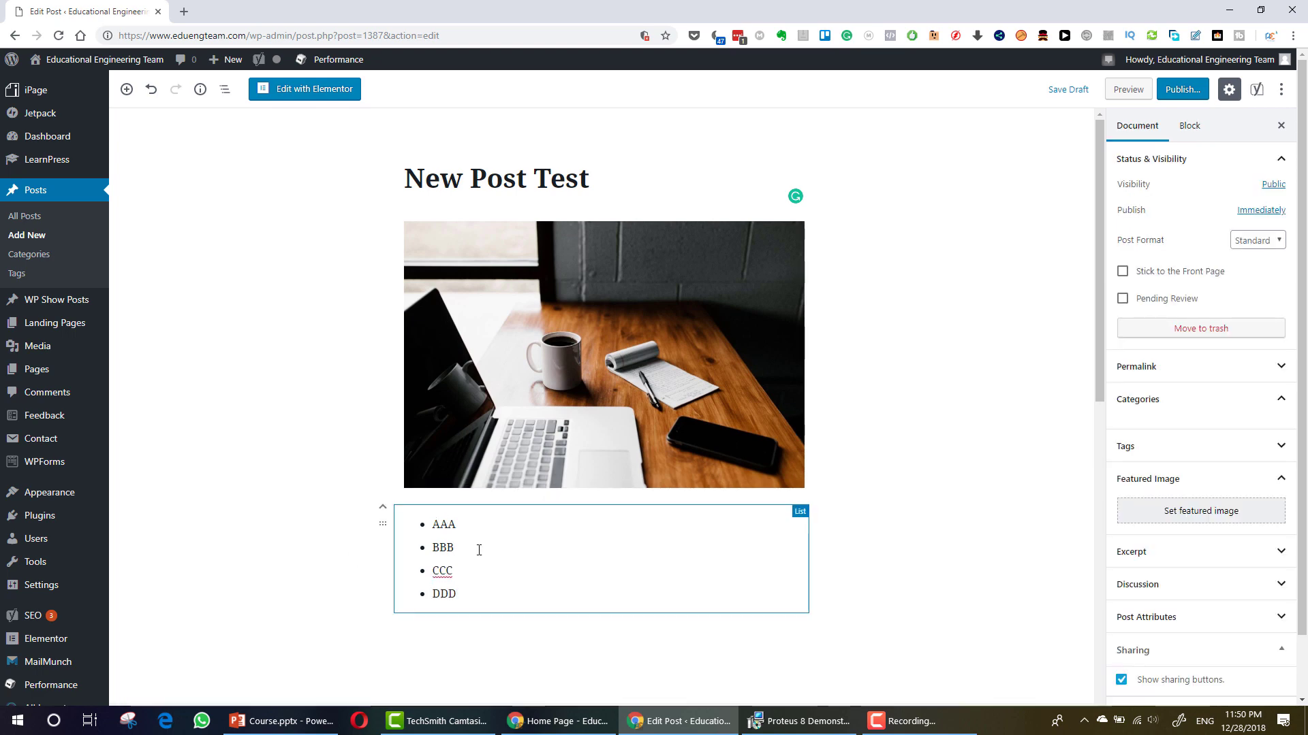
Move the list block above the desk photo and back below it.
click(381, 526)
drag(386, 502, 408, 609)
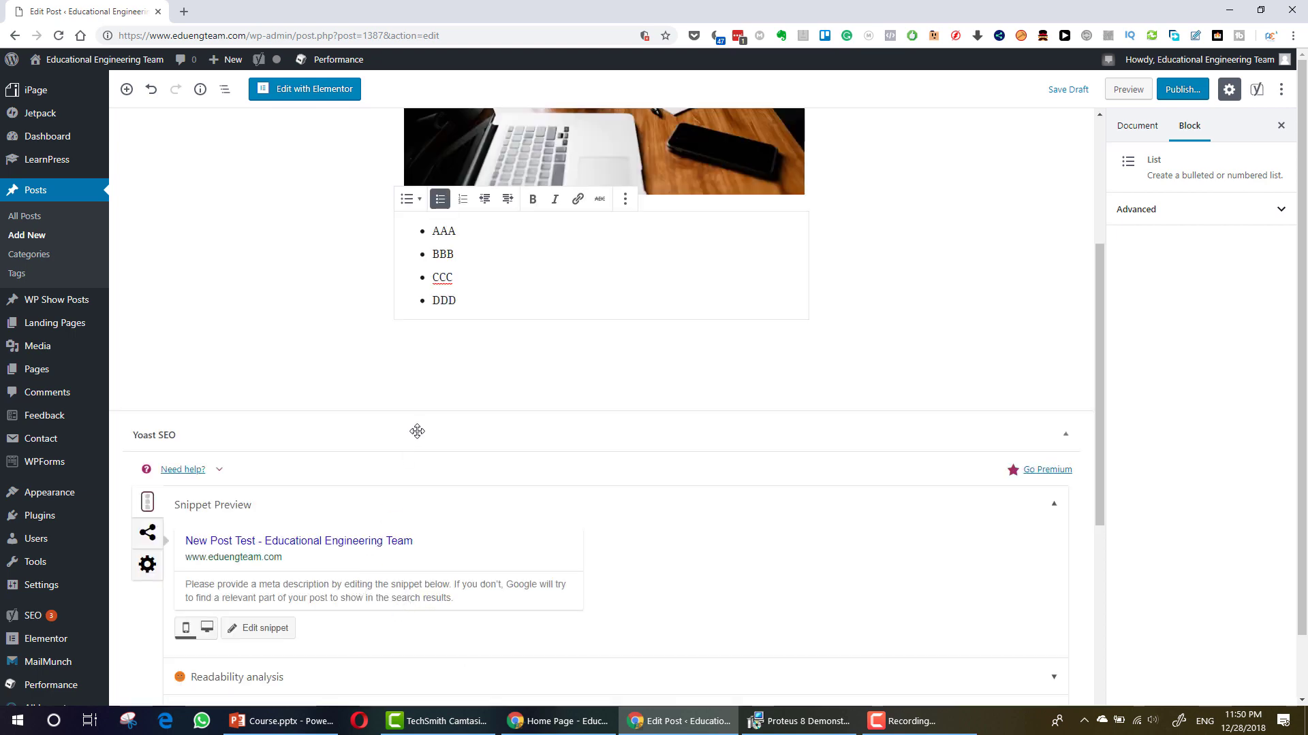
scroll(417, 432, up, 3)
click(345, 487)
scroll(392, 496, up, 1)
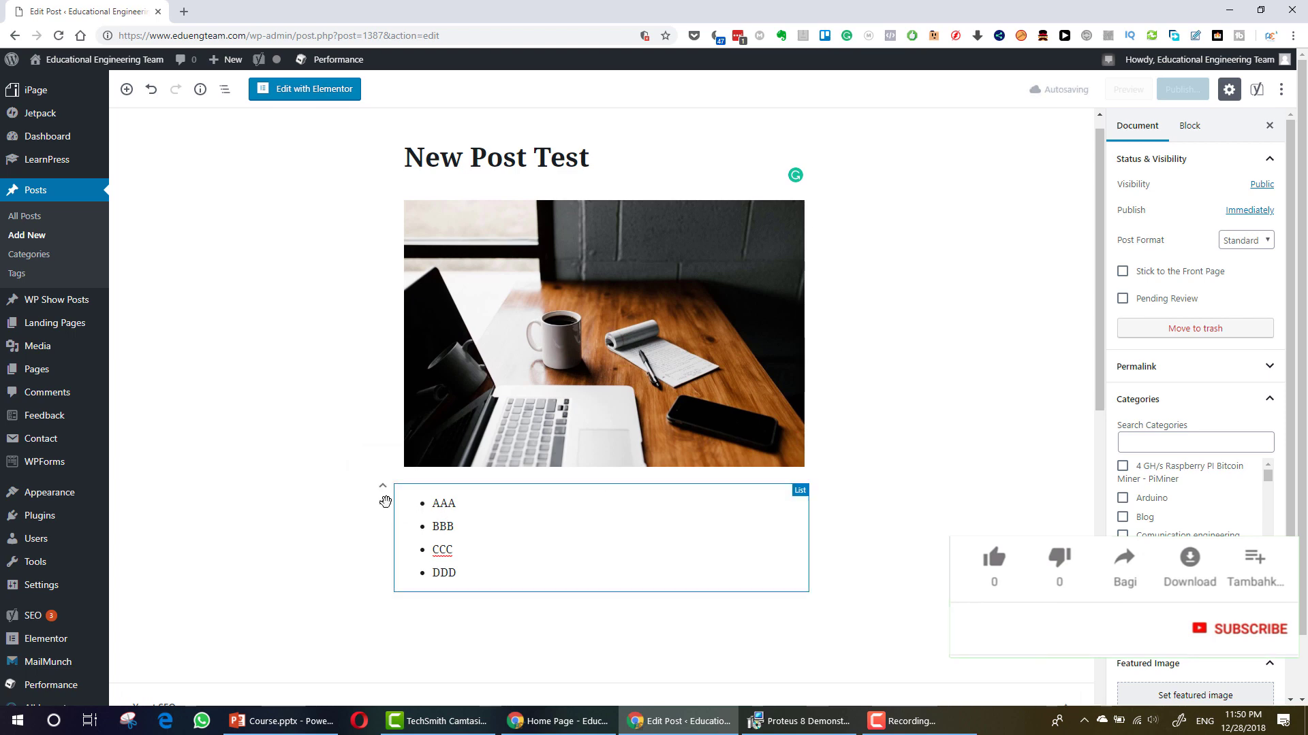
click(383, 488)
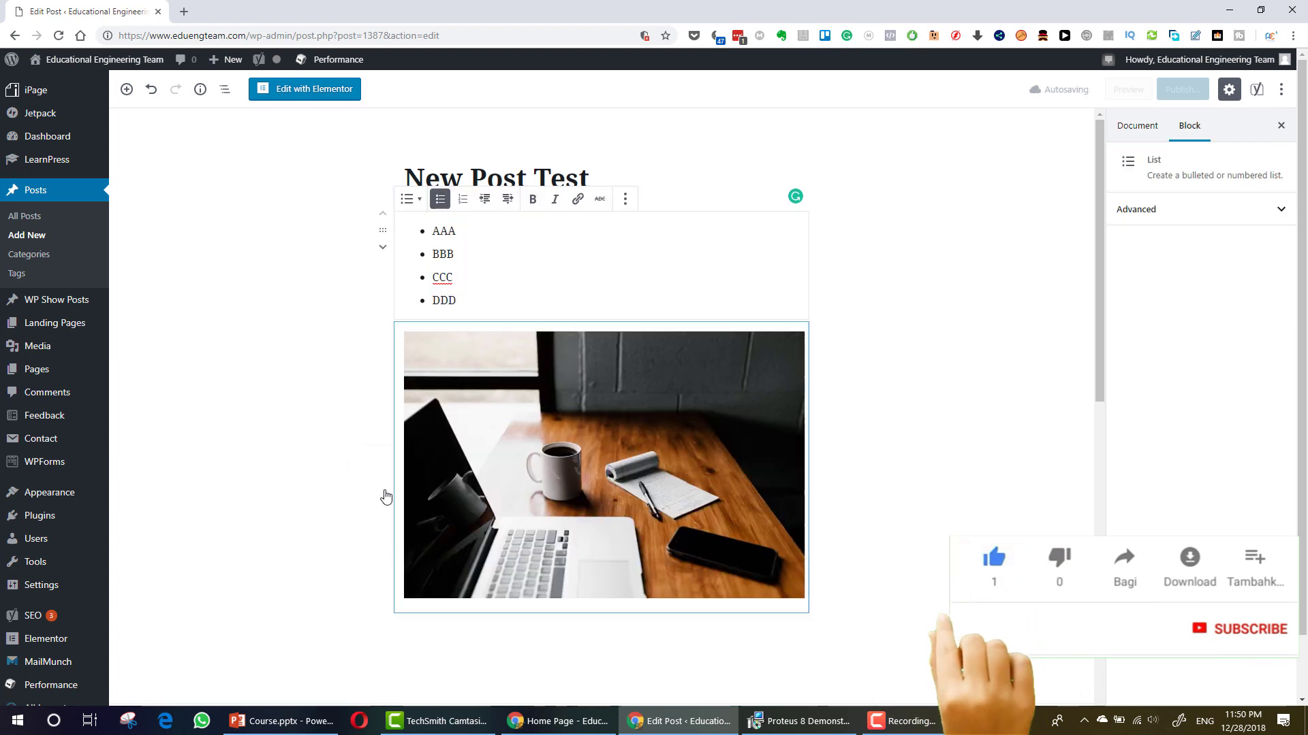
click(383, 248)
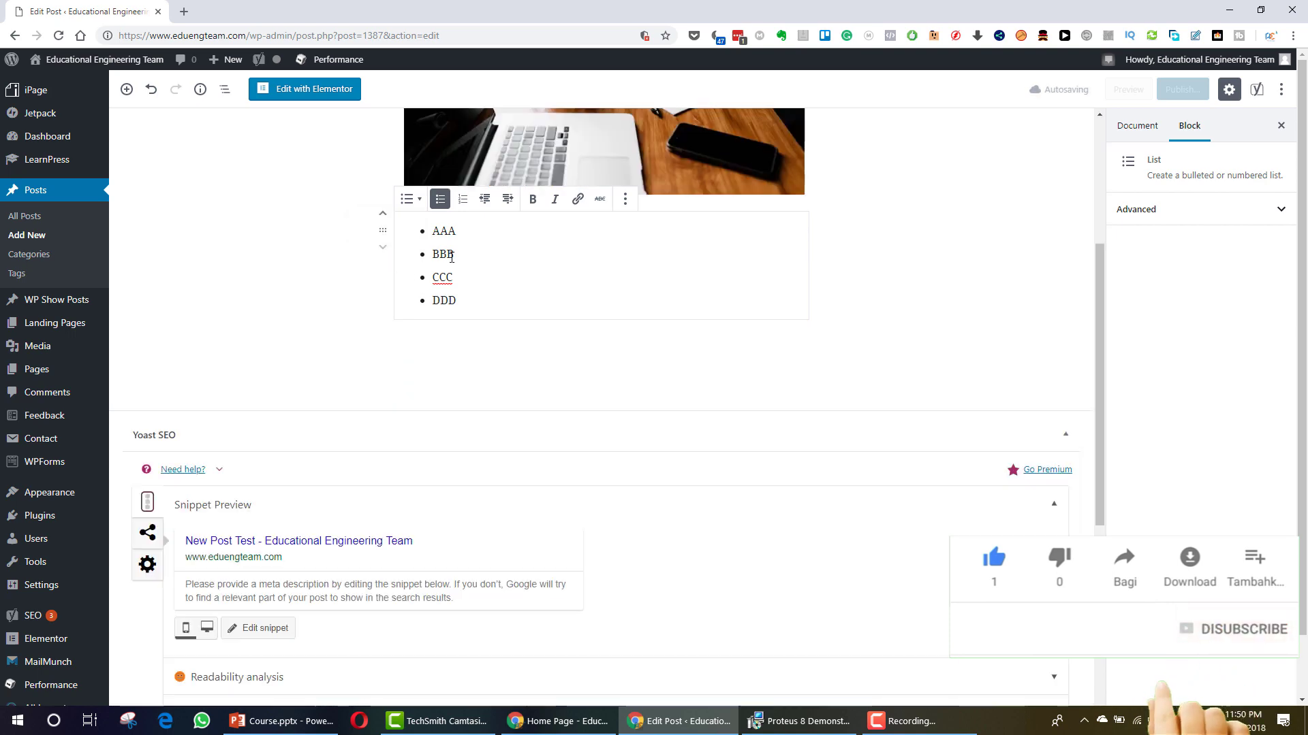
scroll(463, 408, up, 4)
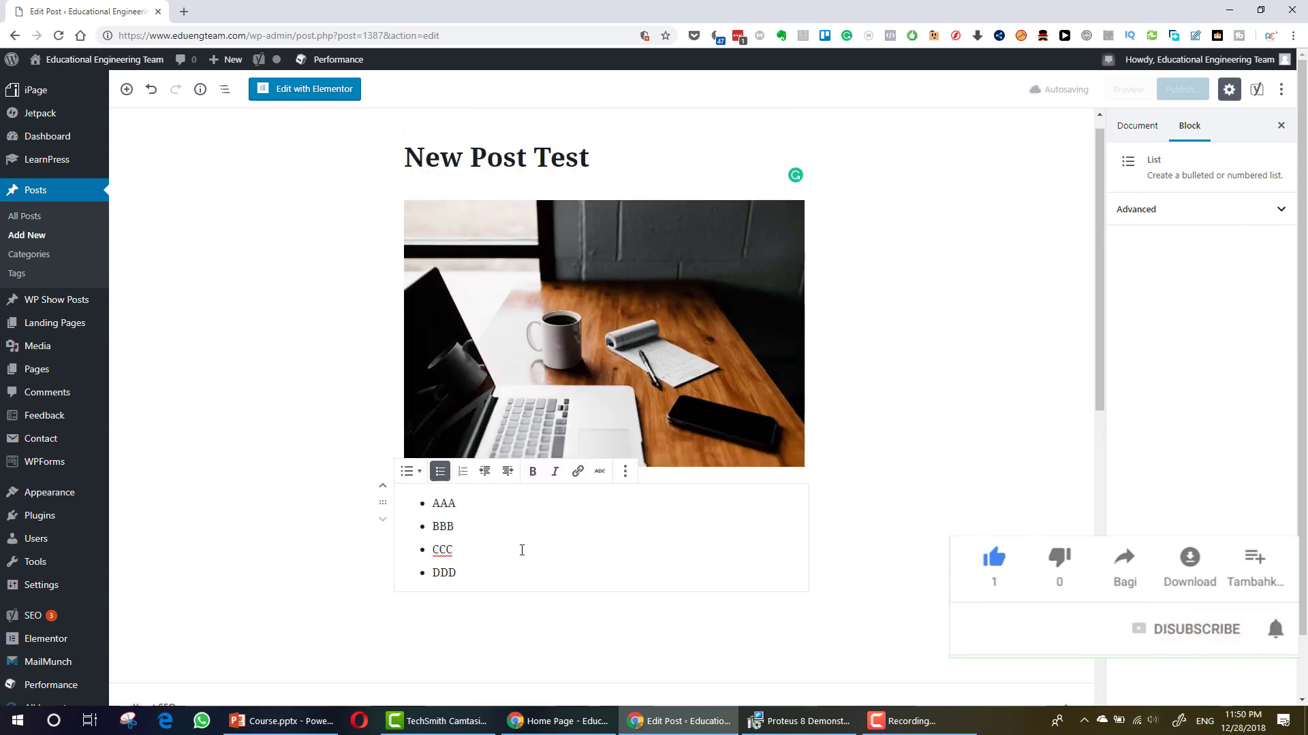
Format all four list items as bold and italic.
drag(489, 568, 436, 502)
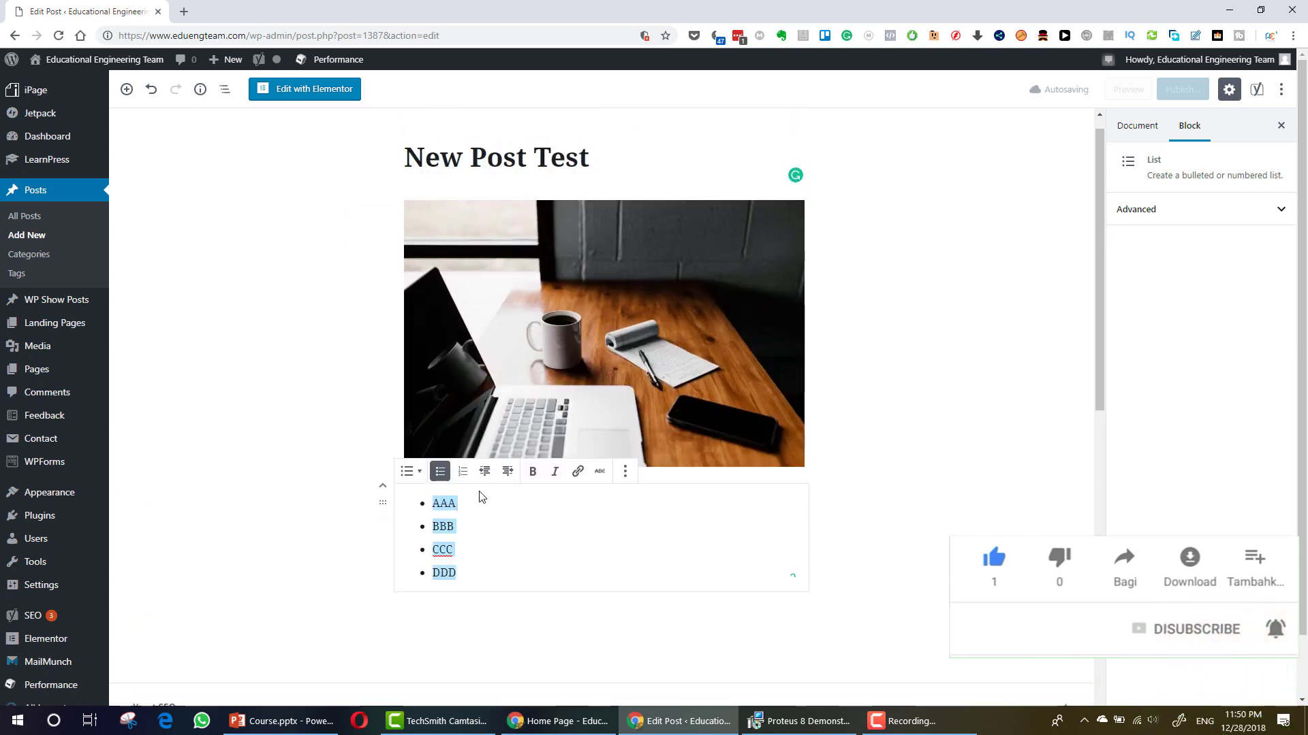
click(532, 473)
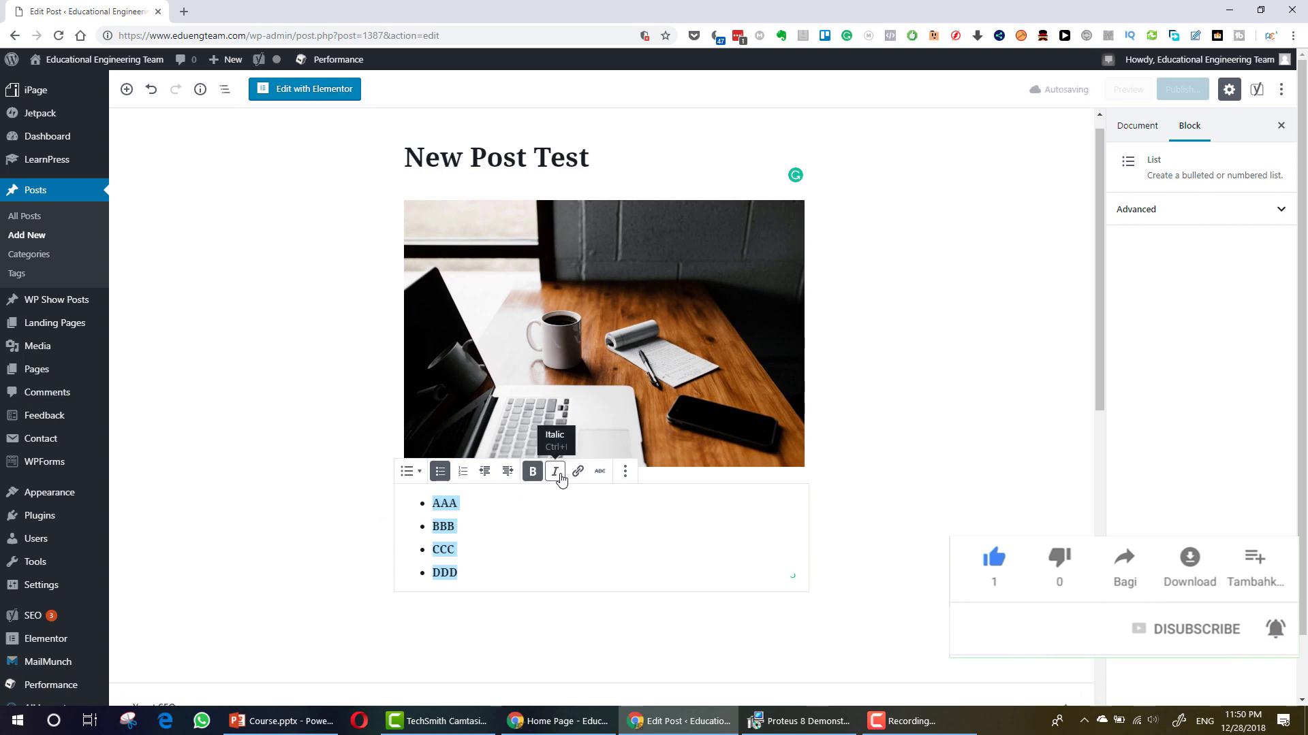
click(555, 473)
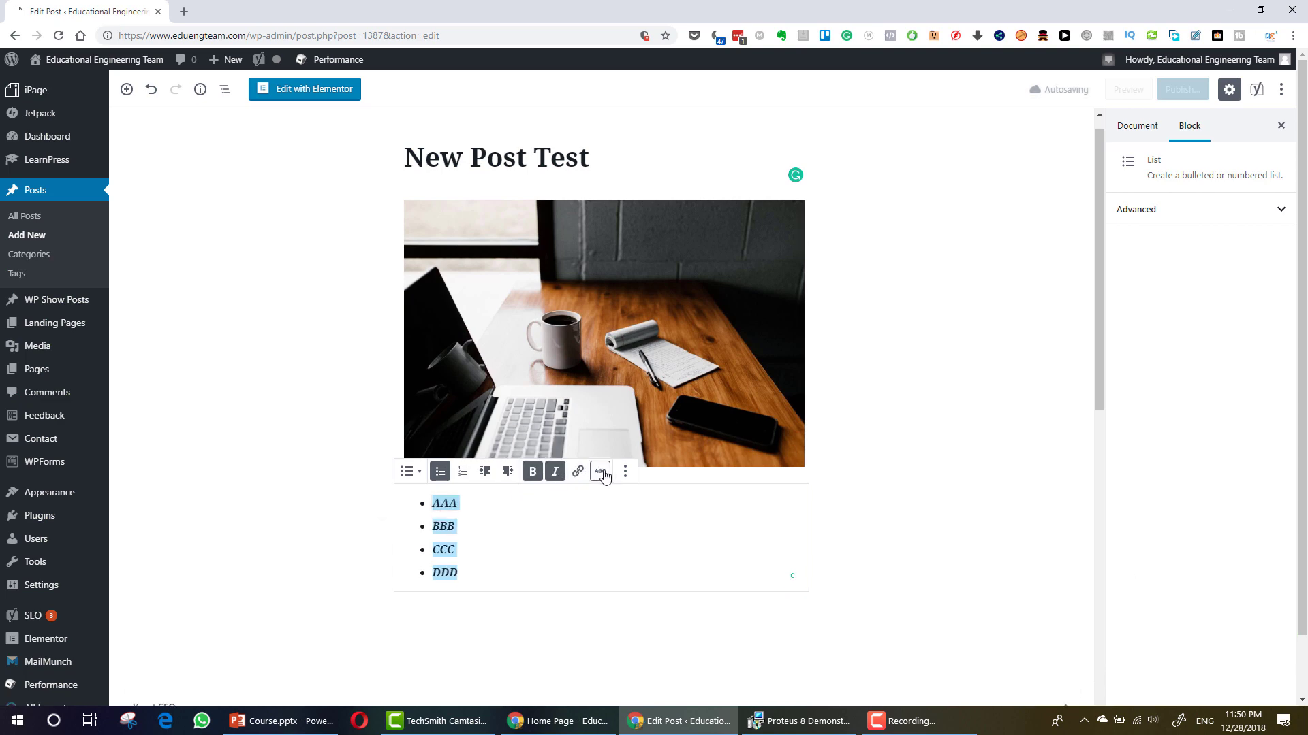
Switch the list to numbered formatting and back to bullets.
click(414, 475)
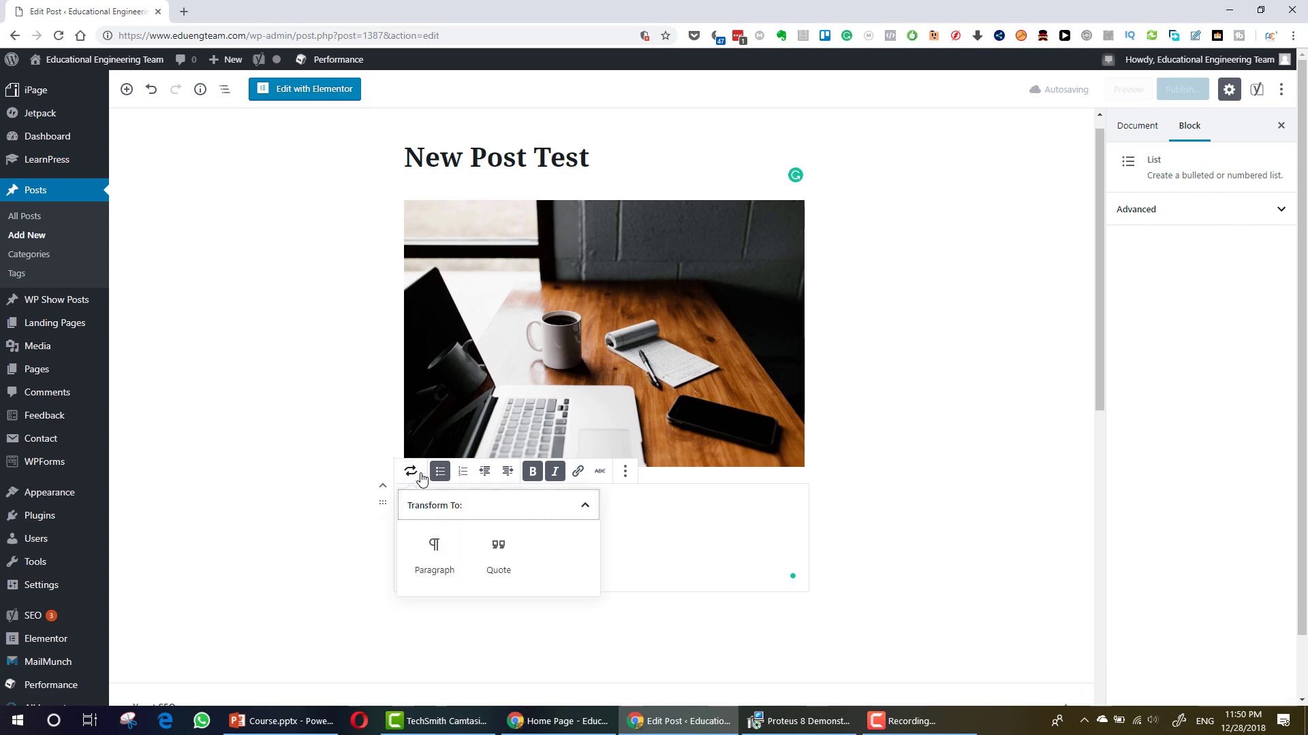
click(464, 474)
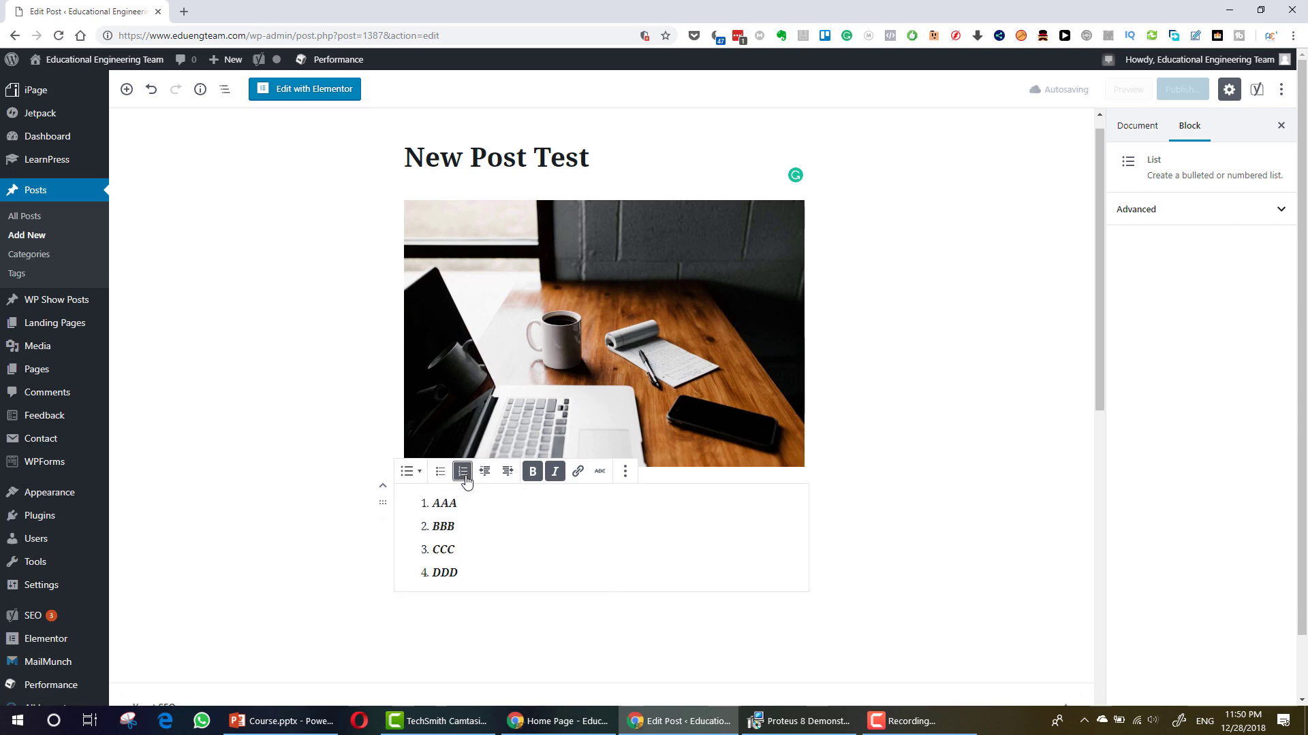
click(447, 472)
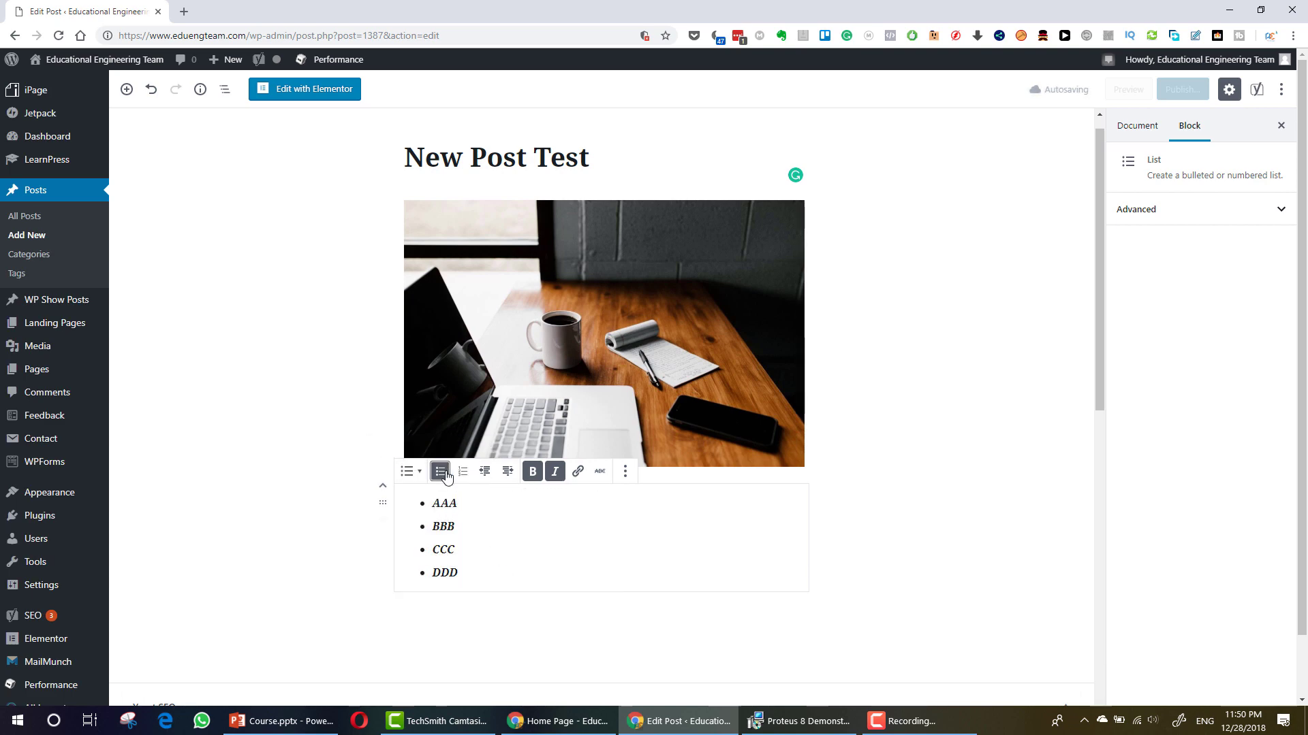
Examine the individual list items and the list block's advanced settings.
click(536, 520)
click(487, 506)
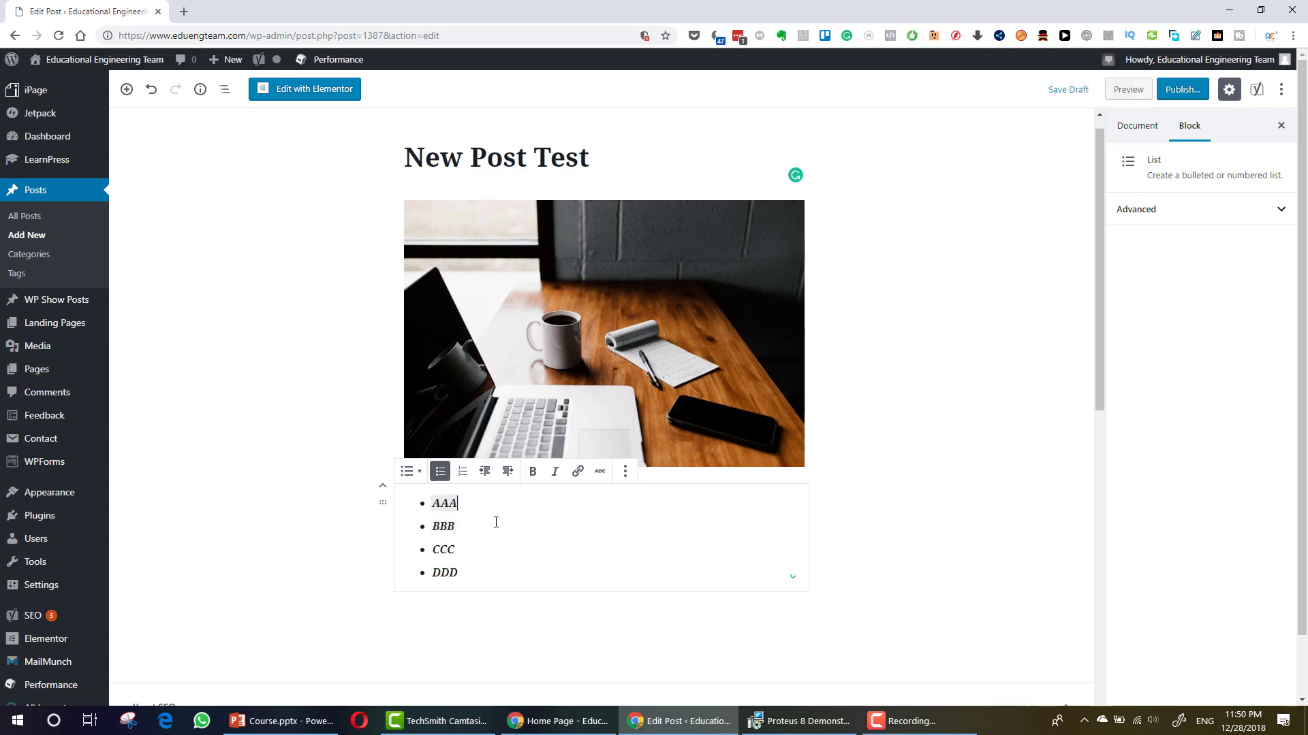
click(496, 526)
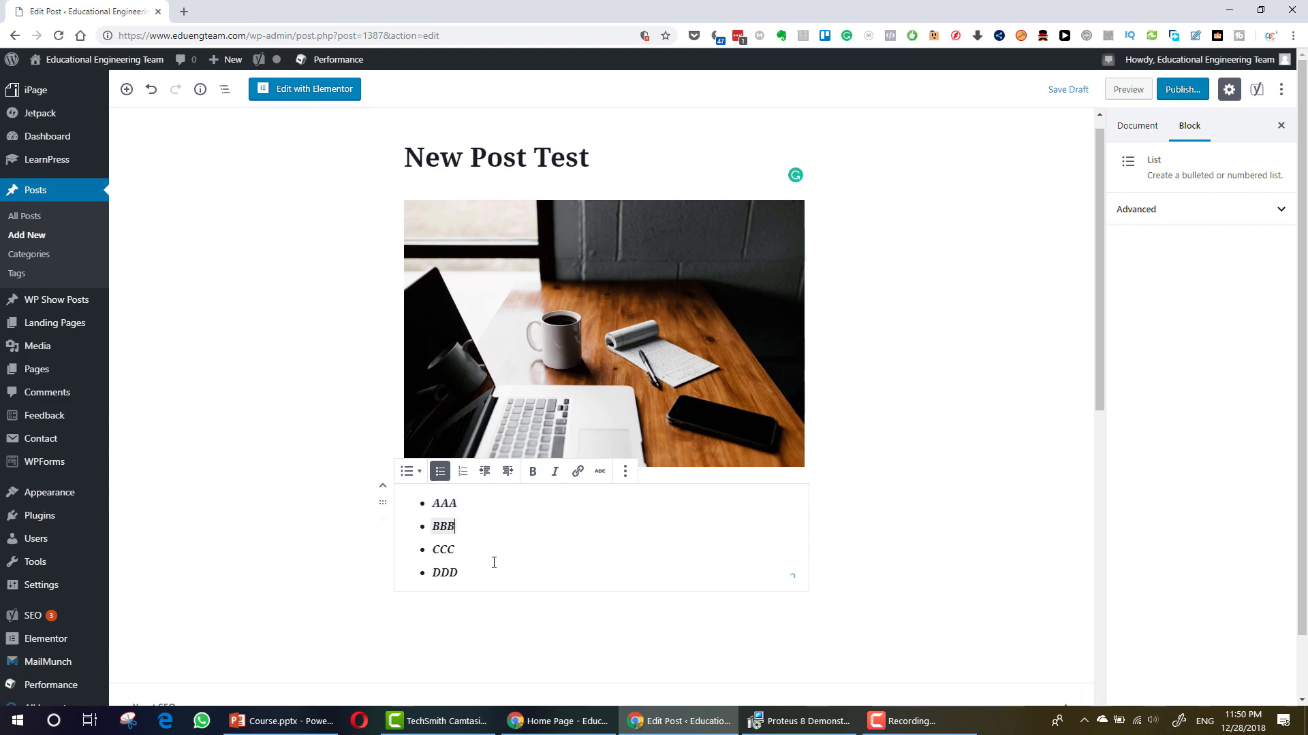
click(546, 550)
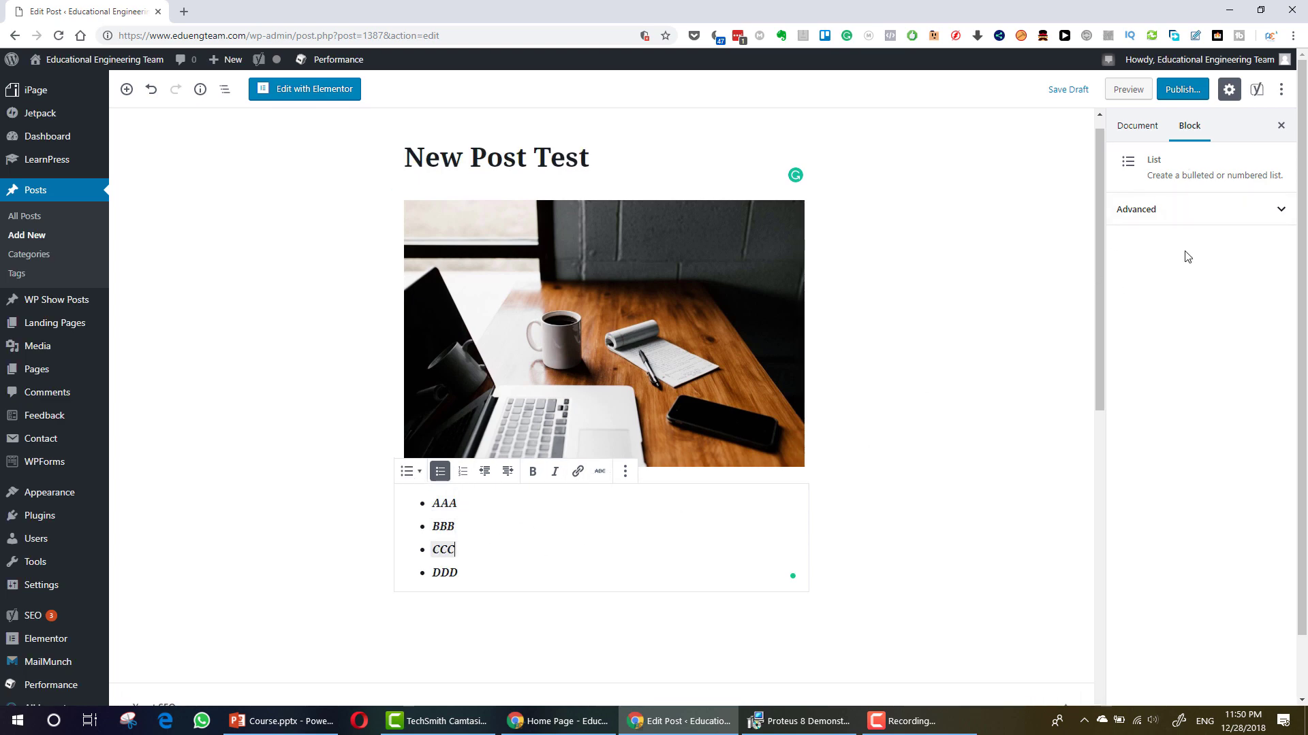
click(1202, 208)
click(1188, 211)
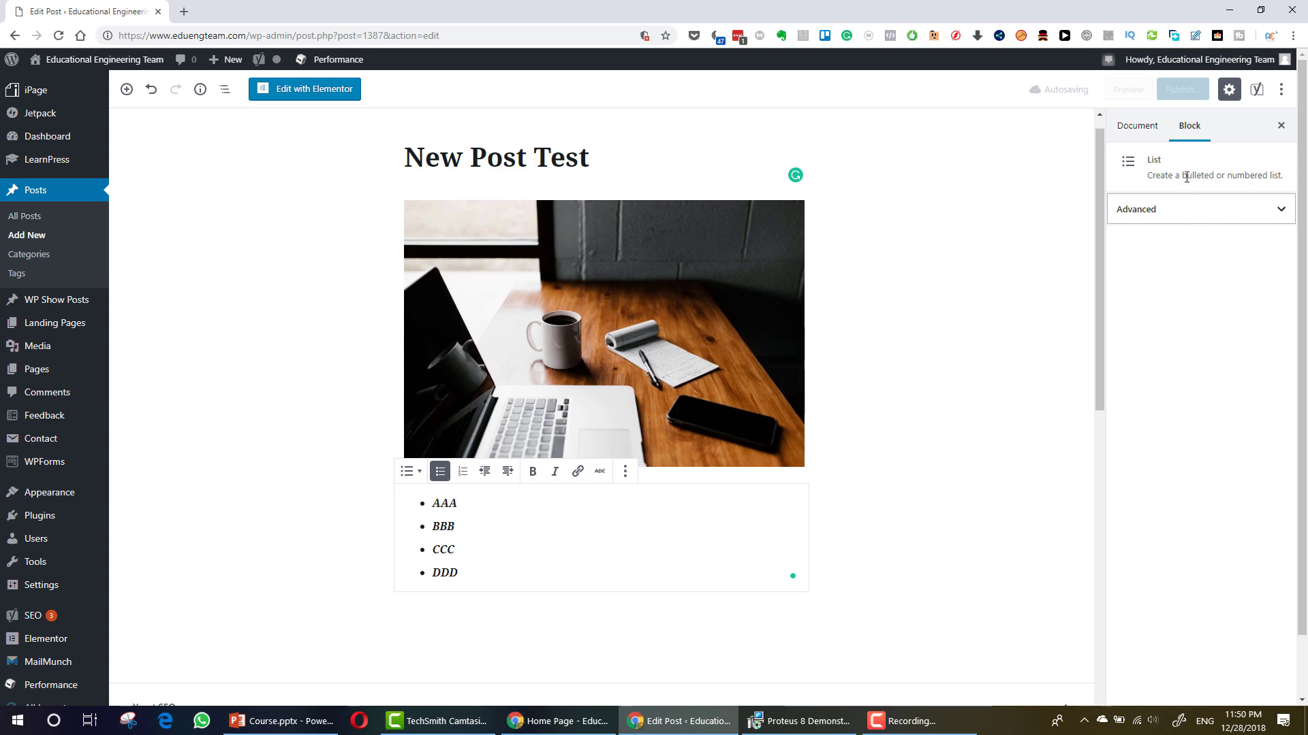
Duplicate the list block so a second copy sits directly below the first.
click(624, 471)
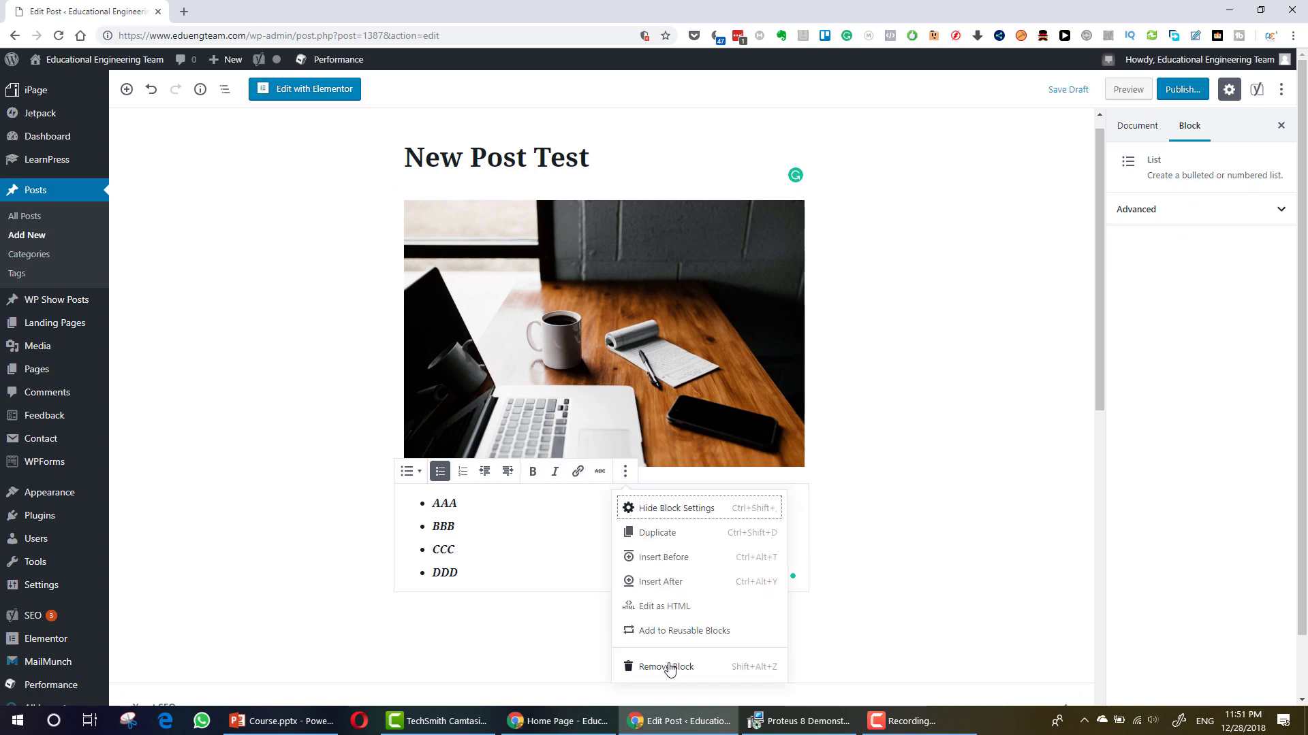
click(668, 538)
click(328, 595)
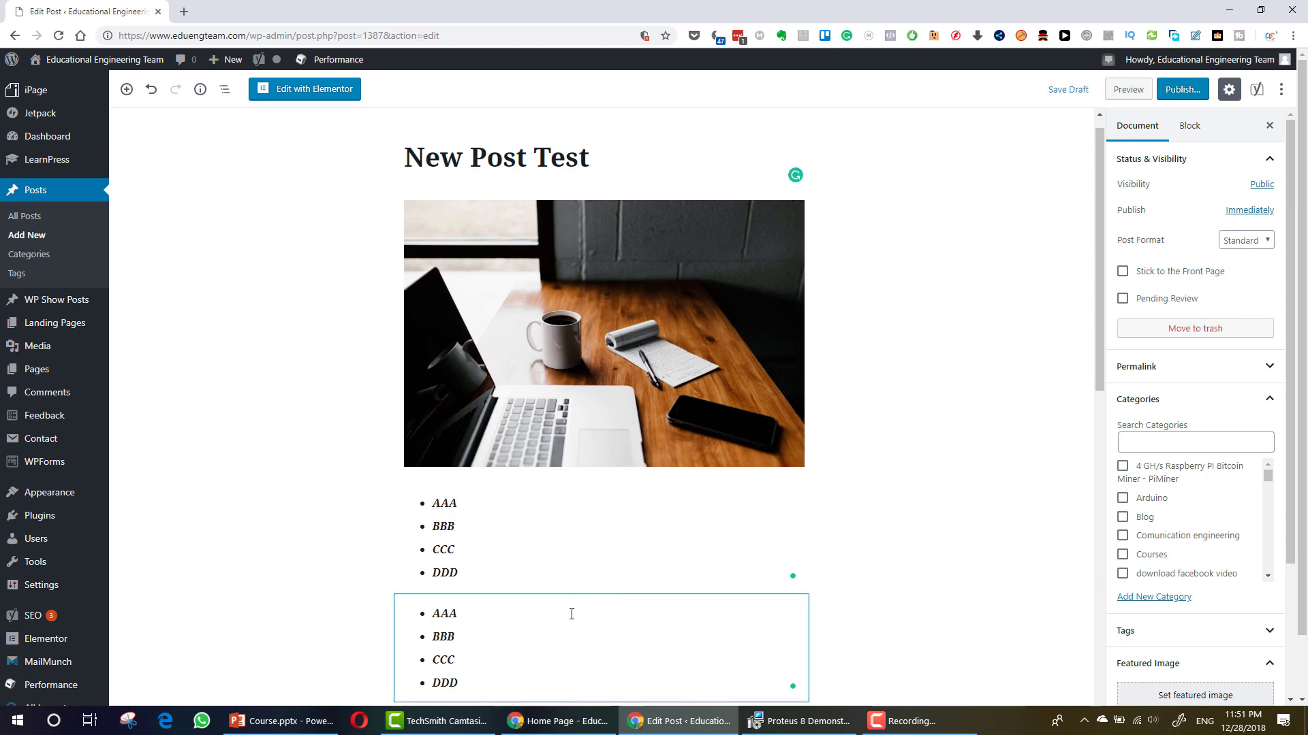
scroll(566, 616, down, 4)
scroll(569, 606, up, 4)
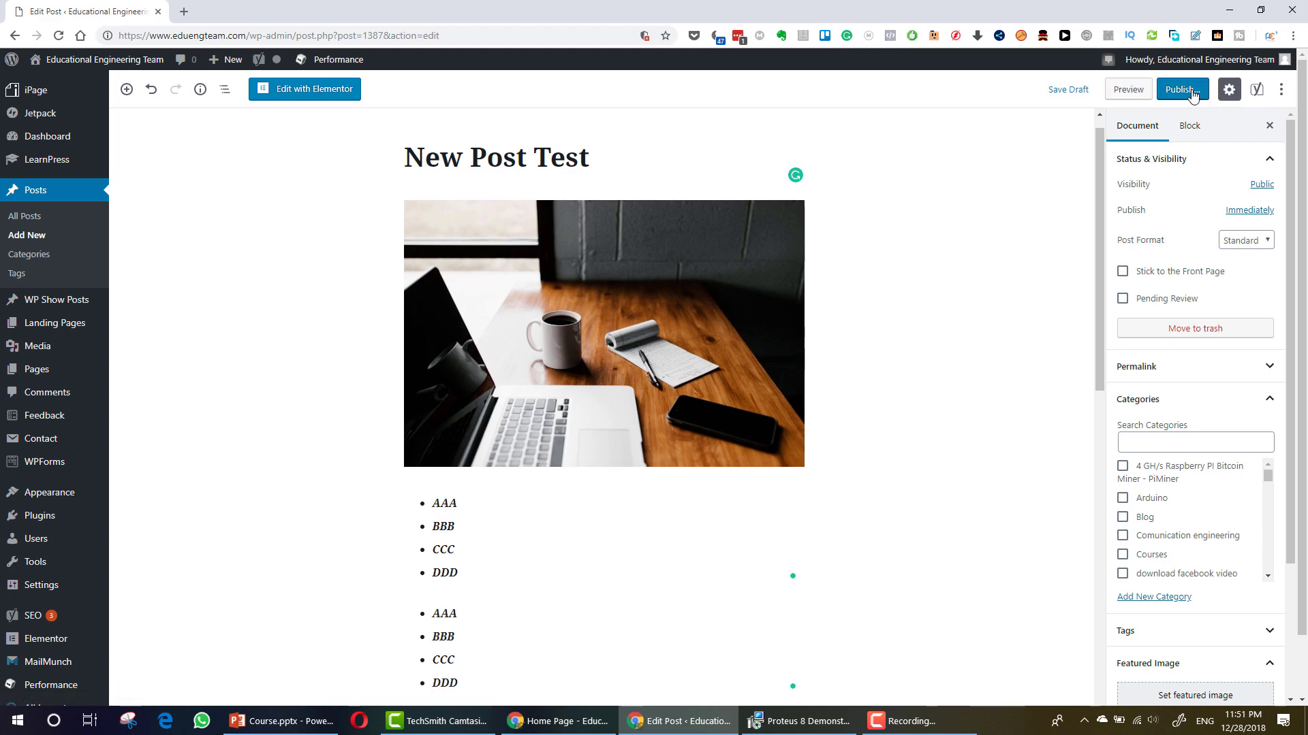
Preview the post in a new tab and examine how the desk photo and both lists are displayed.
click(1125, 95)
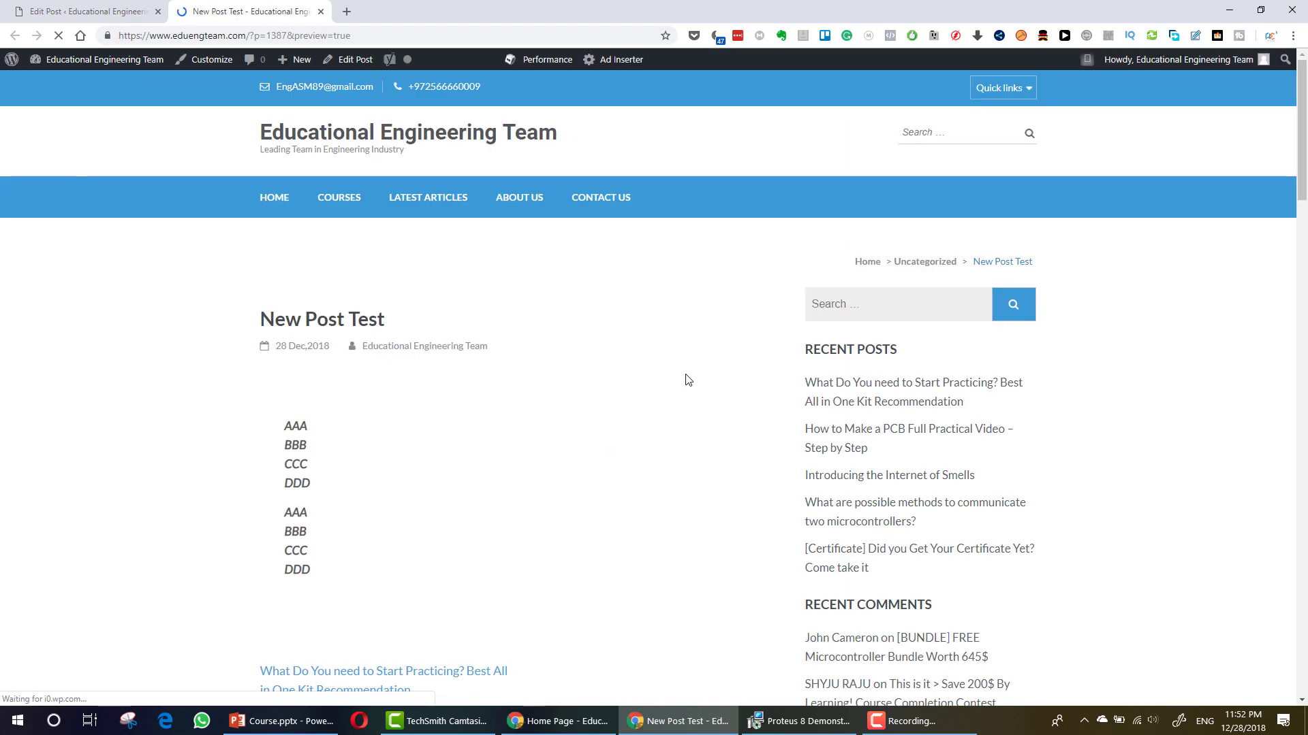
scroll(649, 375, down, 2)
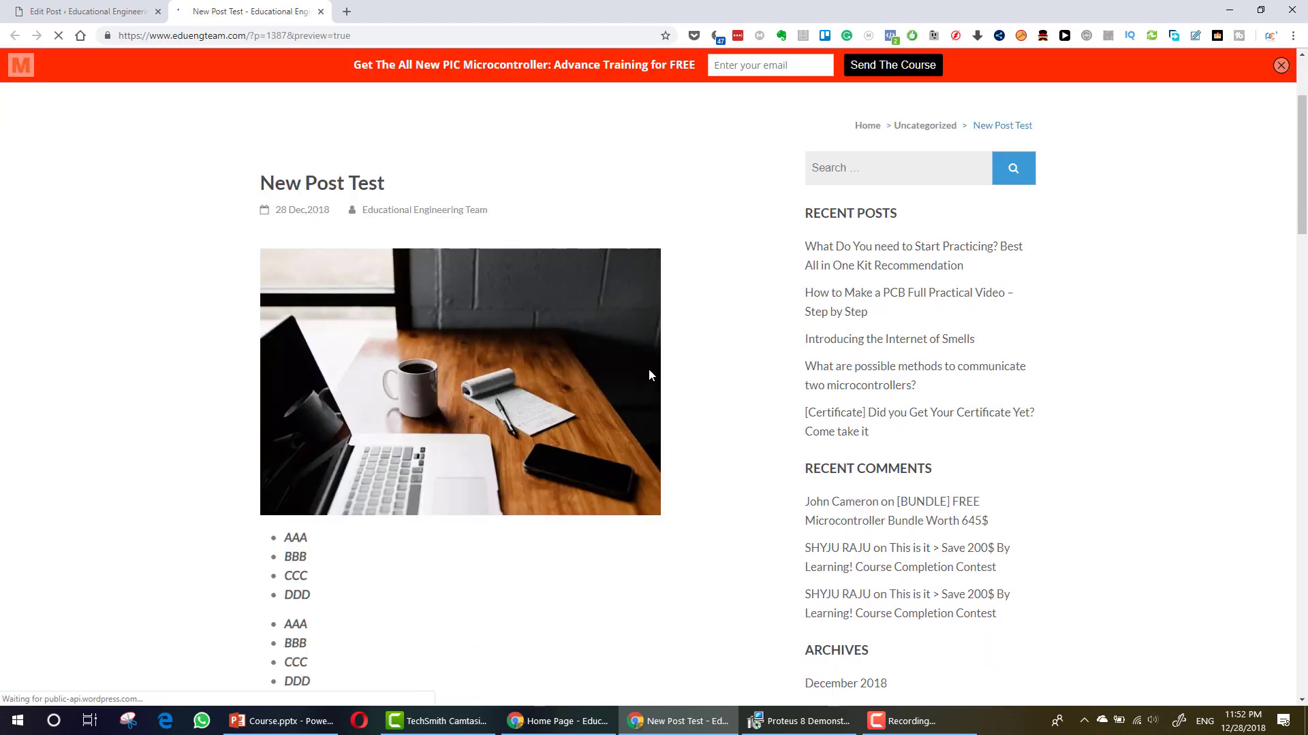
scroll(649, 375, down, 2)
scroll(649, 371, up, 2)
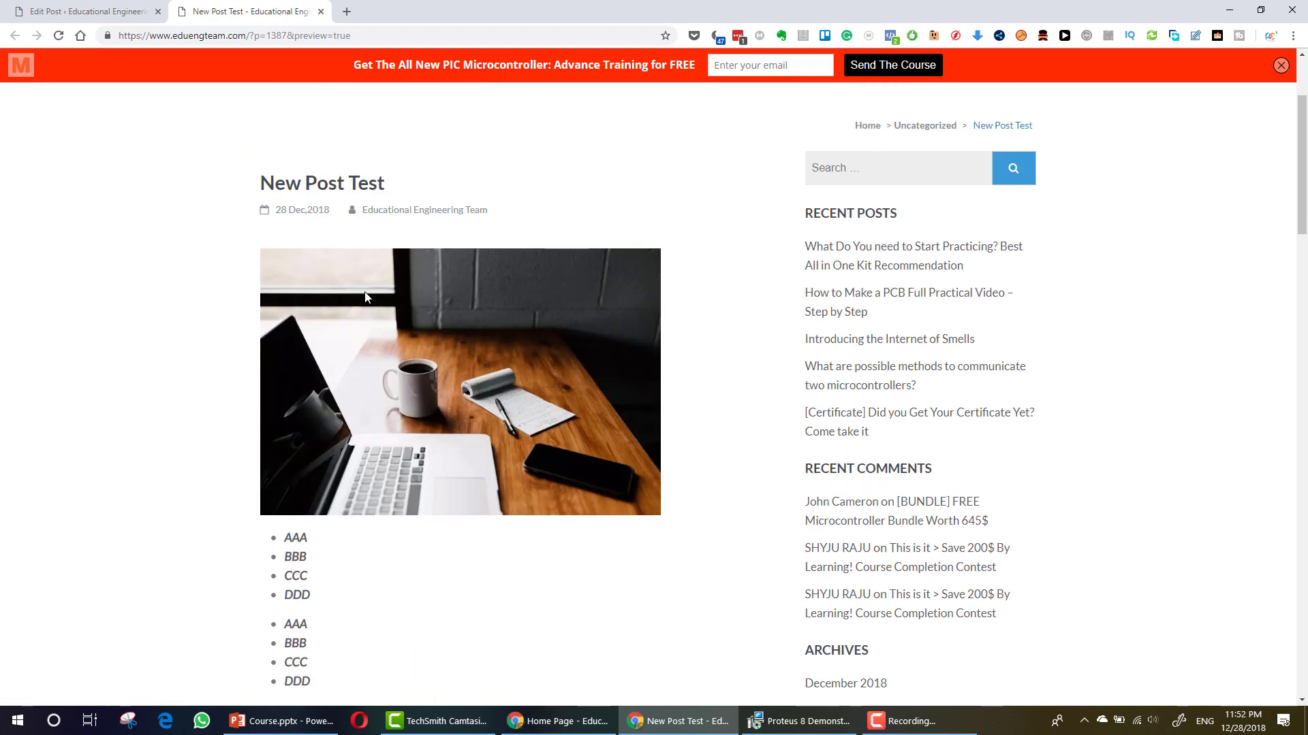
scroll(365, 297, down, 1)
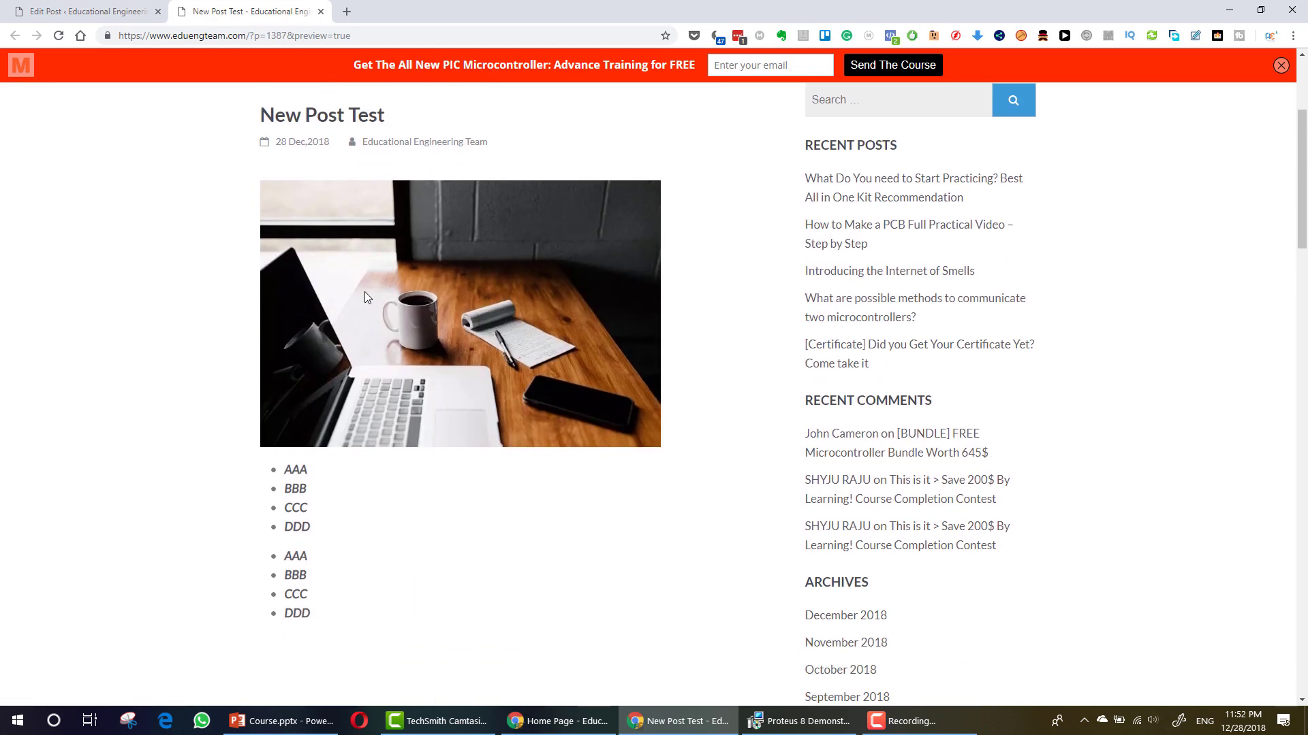
mouse_move(288, 472)
mouse_down()
mouse_move(341, 584)
mouse_move(280, 481)
mouse_up()
click(338, 593)
click(281, 481)
click(82, 12)
click(245, 12)
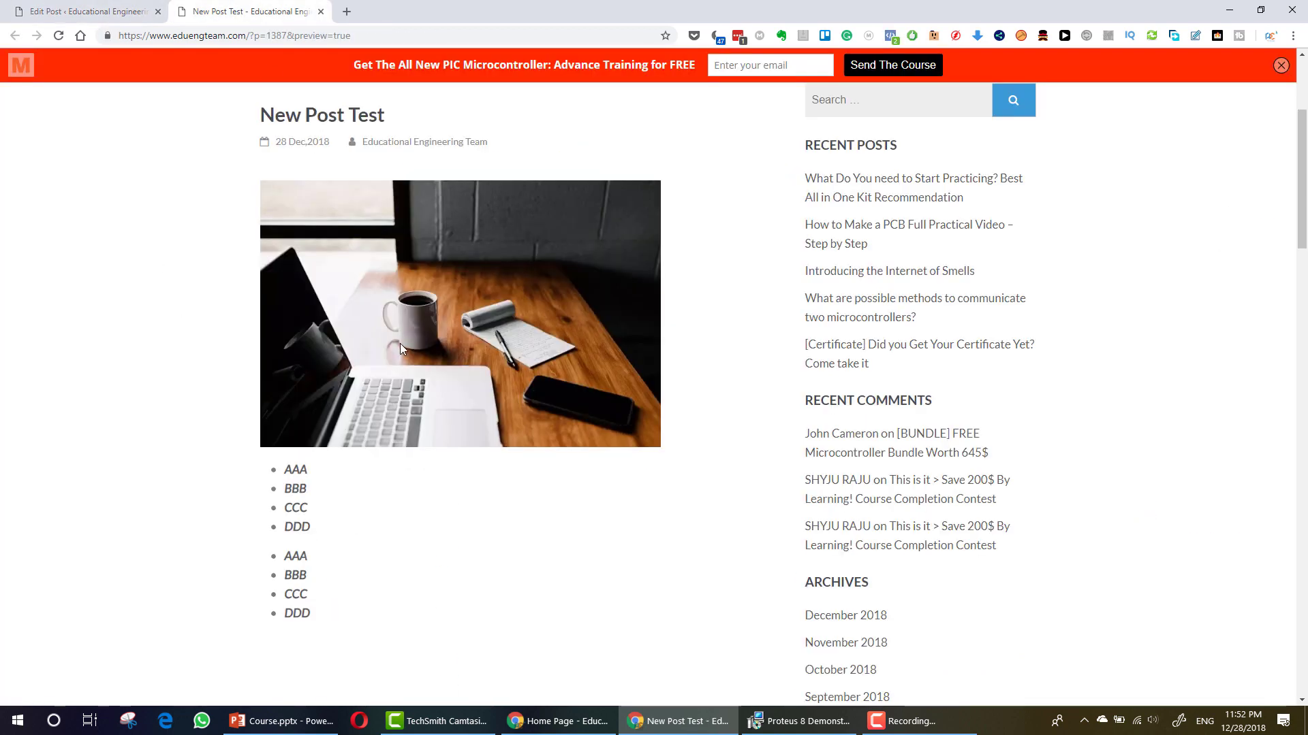
Examine the title of the previewed post and the content down to the end of the lists.
scroll(315, 234, up, 2)
drag(263, 251, 403, 253)
click(399, 254)
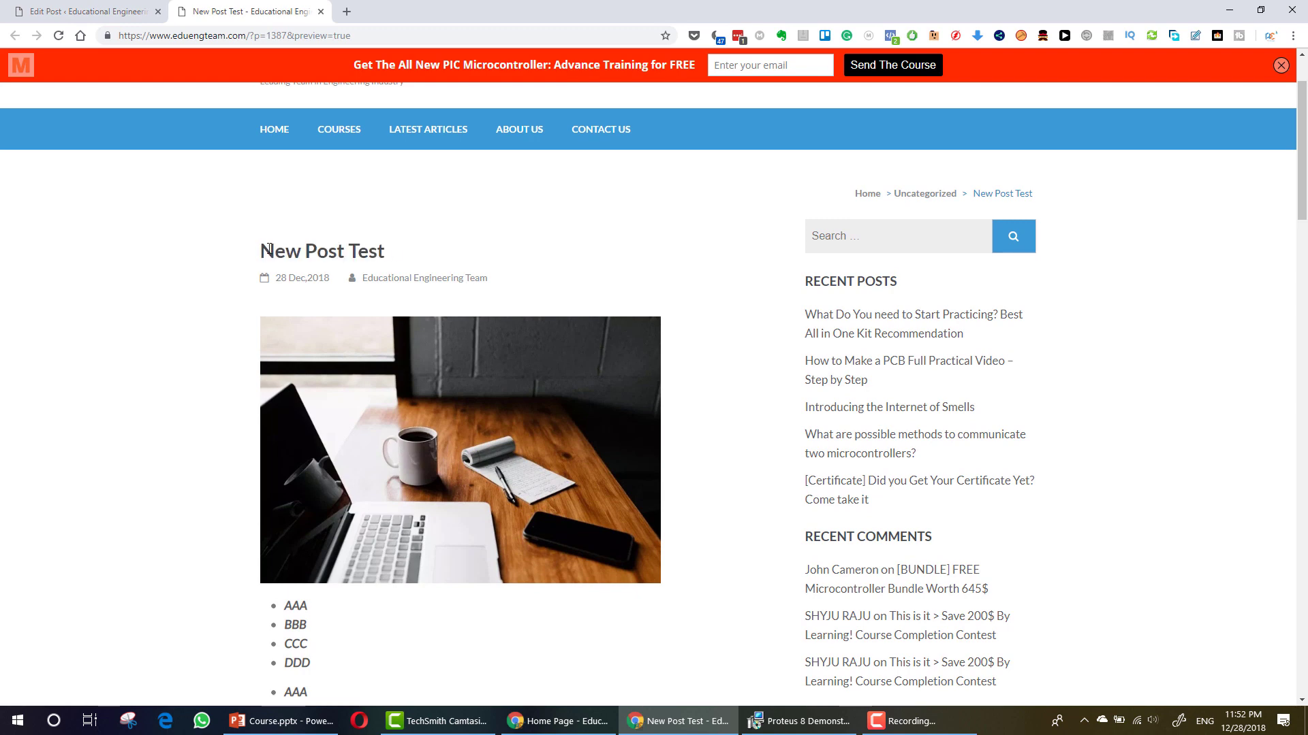
drag(259, 252, 438, 256)
click(438, 256)
scroll(462, 375, down, 4)
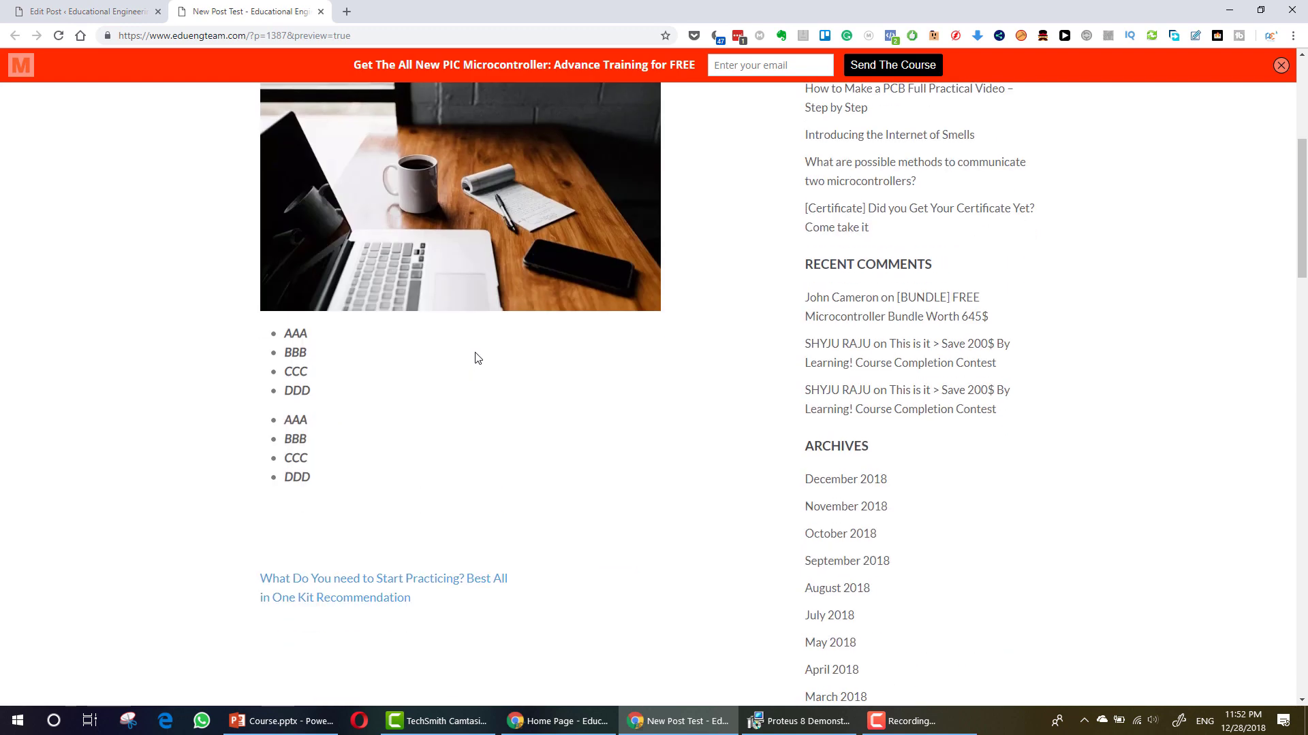
Finish viewing the rest of the preview, return to the post editor, and check the first list block's settings.
scroll(478, 359, down, 2)
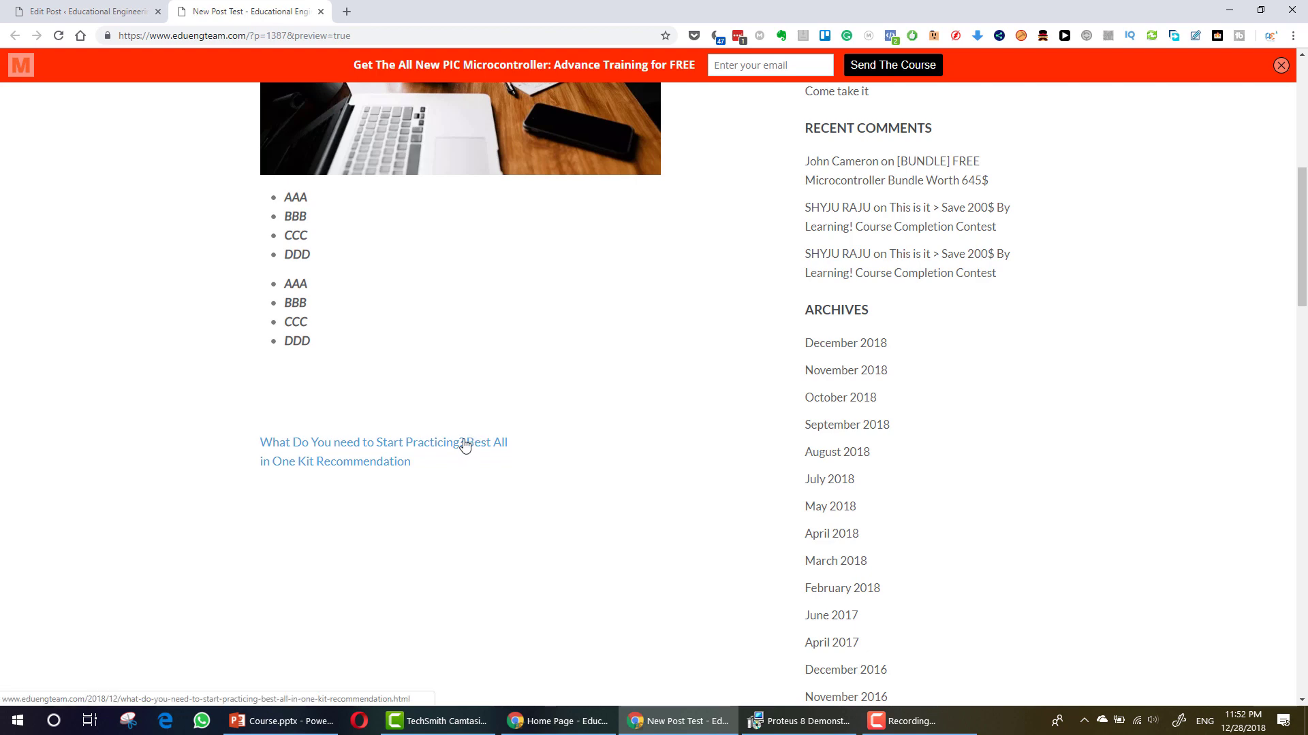
scroll(443, 383, up, 5)
click(66, 11)
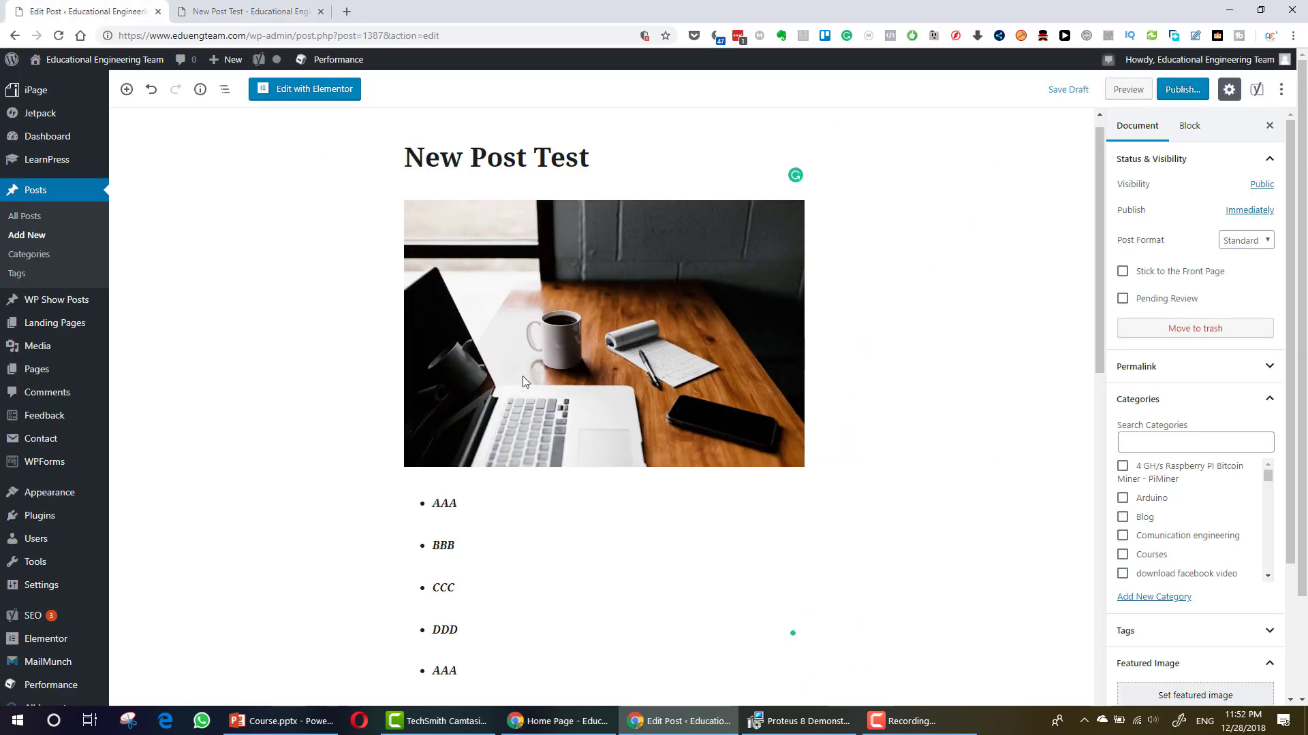
click(677, 549)
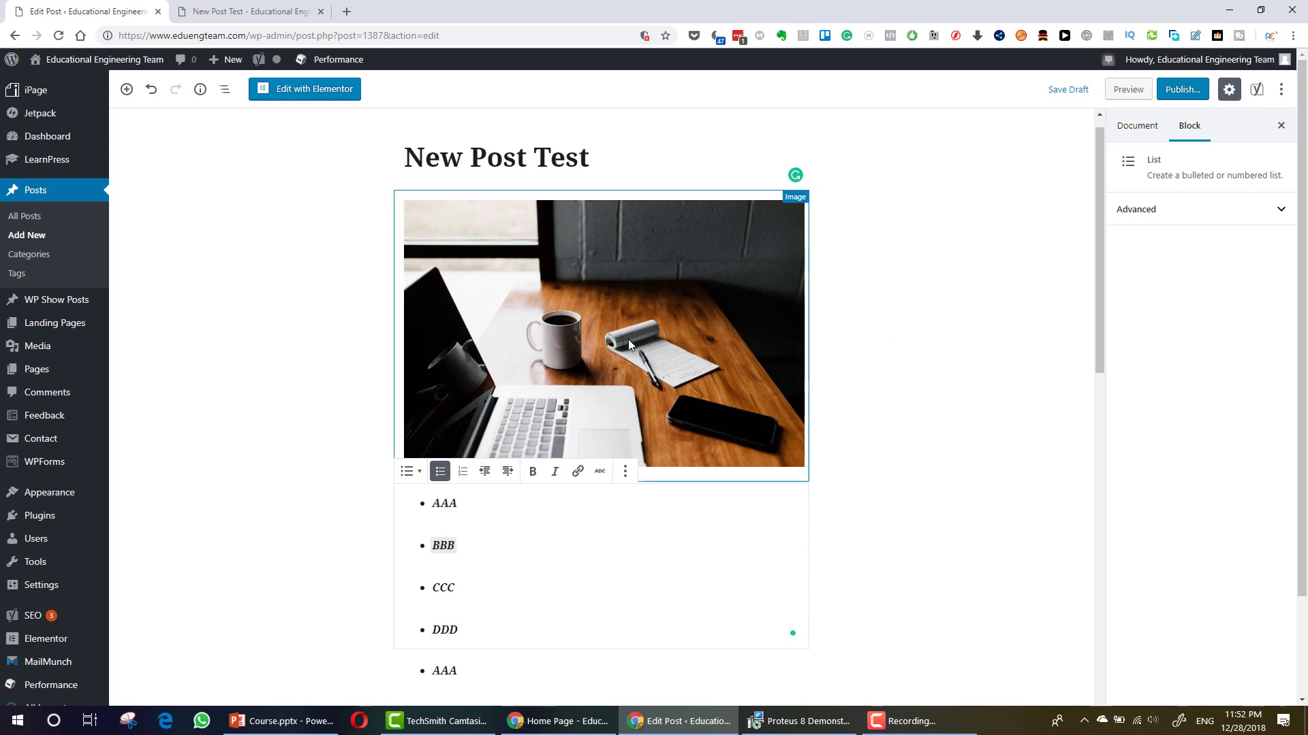
scroll(613, 286, up, 1)
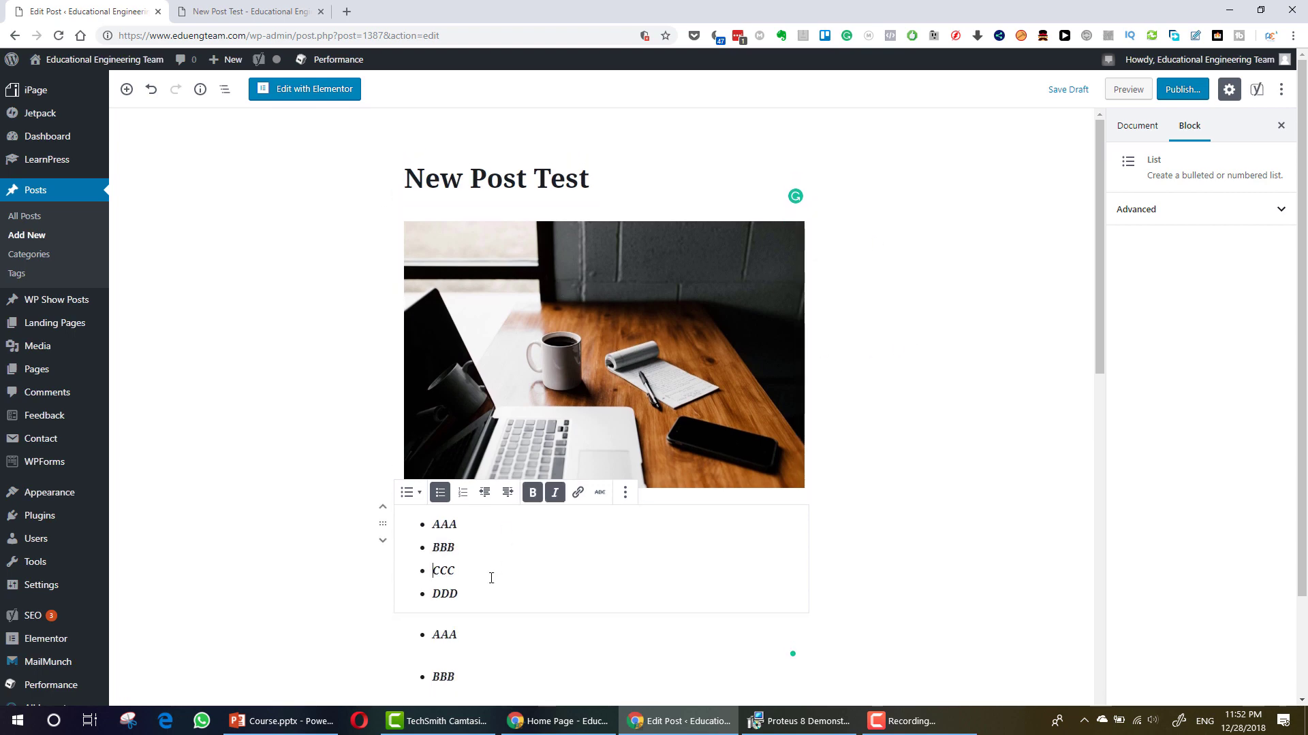
click(287, 417)
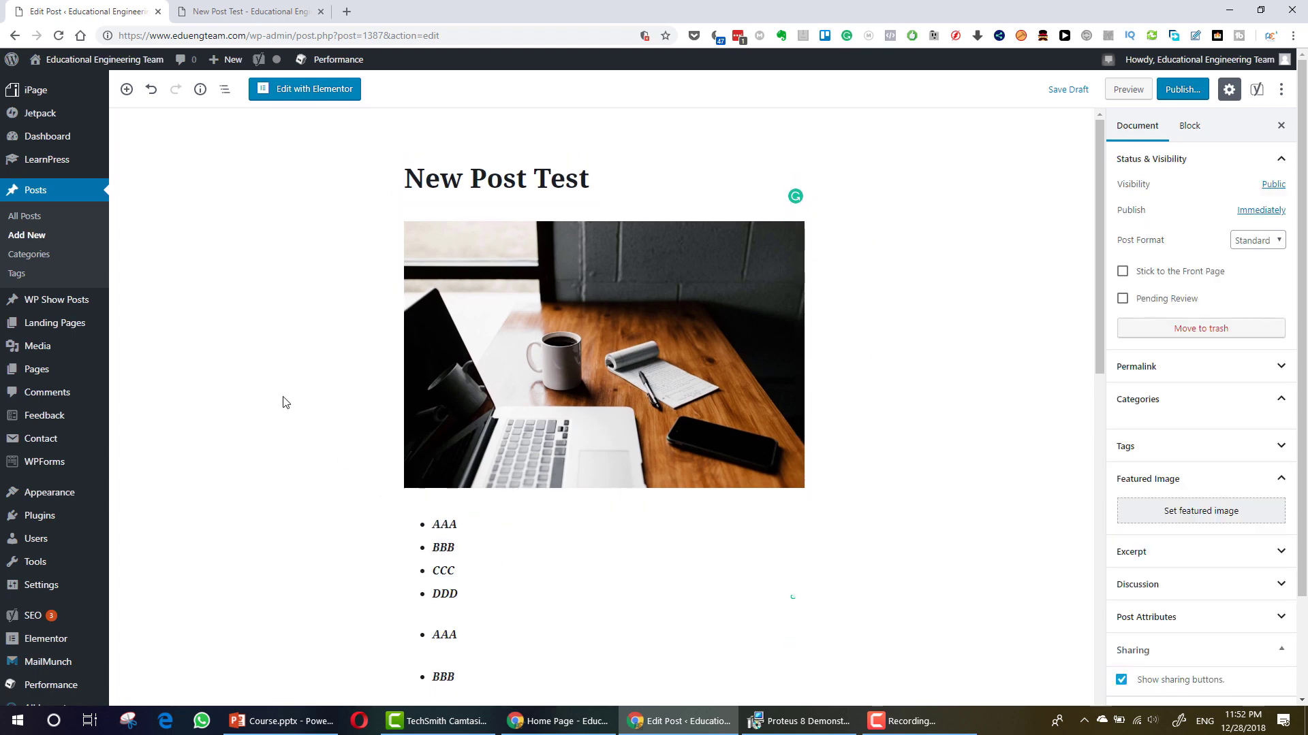
View the post's content statistics, then examine the block settings of the desk photo and the first list.
click(200, 90)
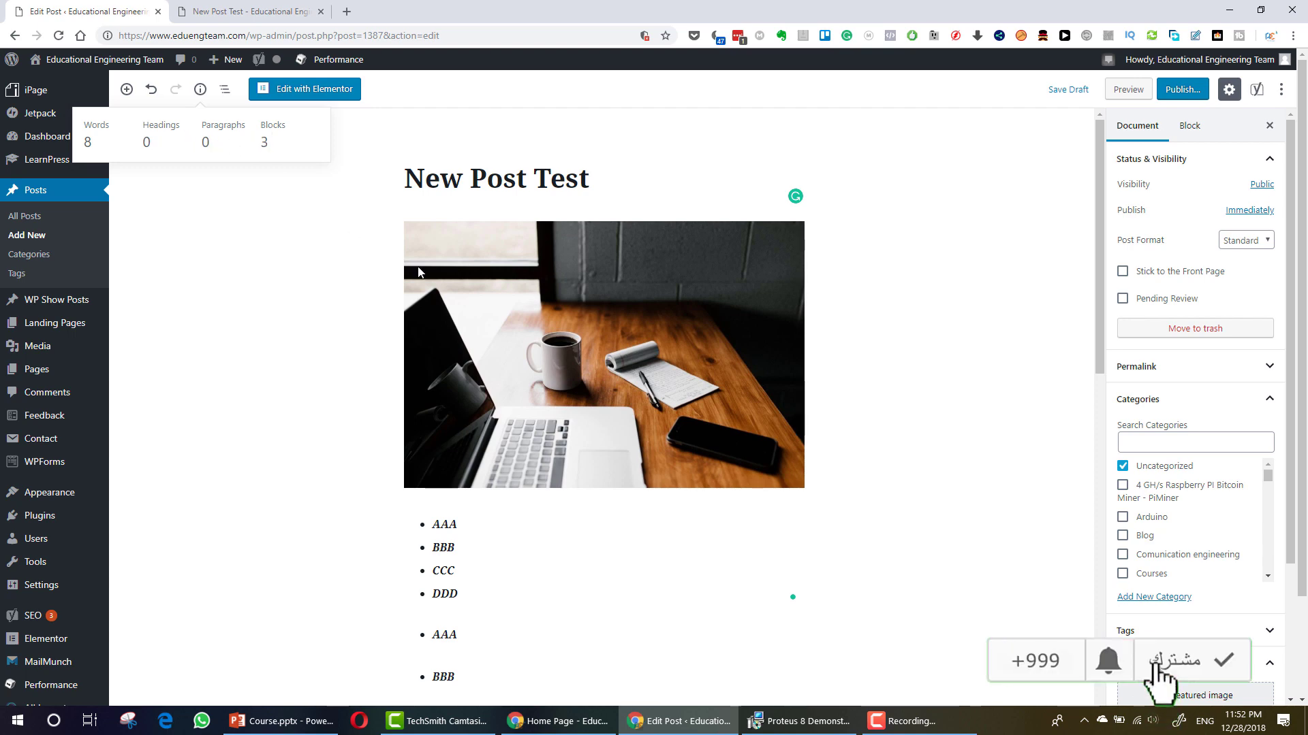
click(515, 297)
scroll(518, 301, down, 2)
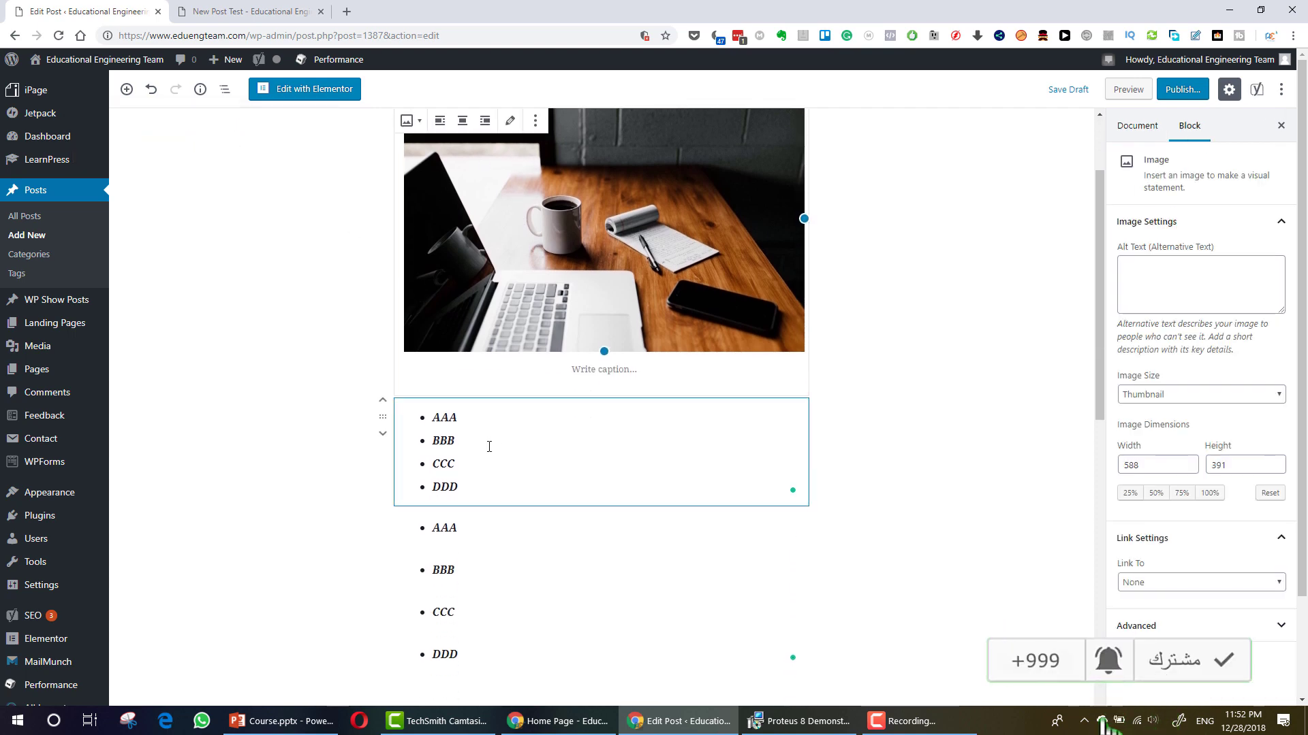
click(487, 444)
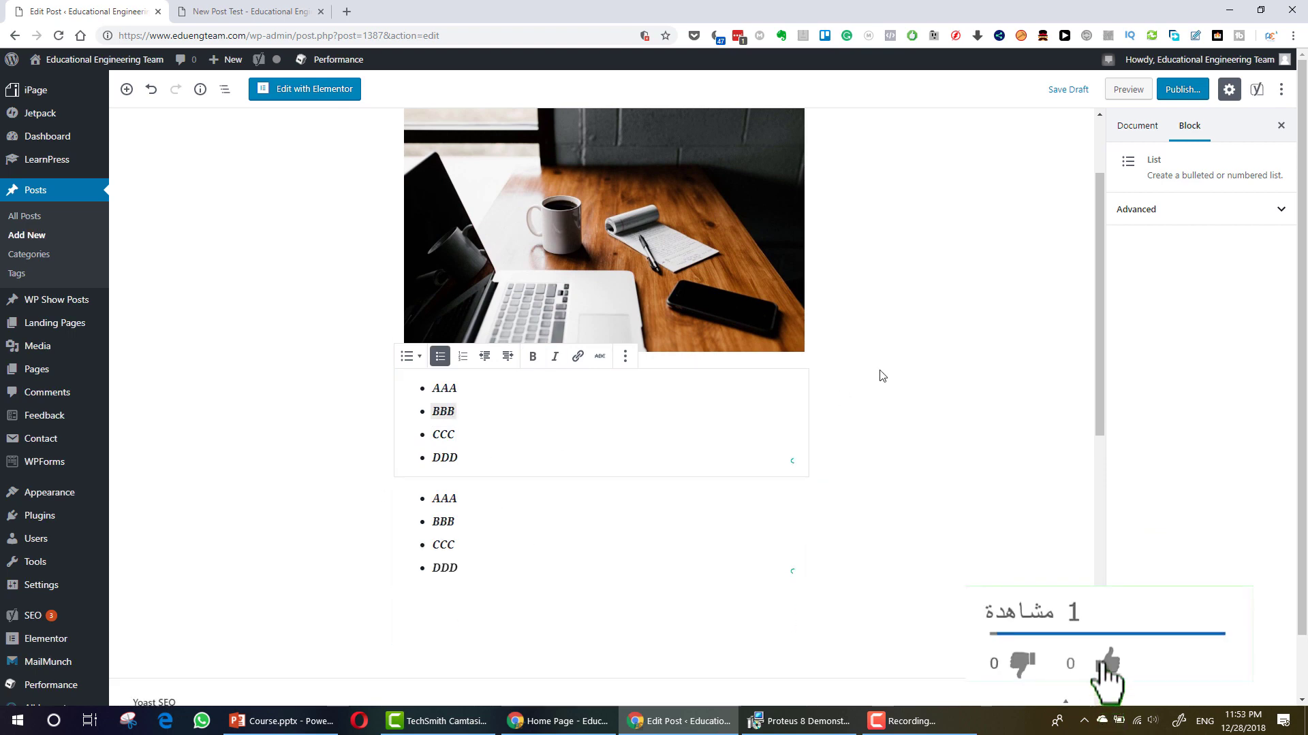
click(884, 389)
Examine the document settings for permalink, categories, tags, featured image and the remaining sections.
scroll(461, 353, up, 2)
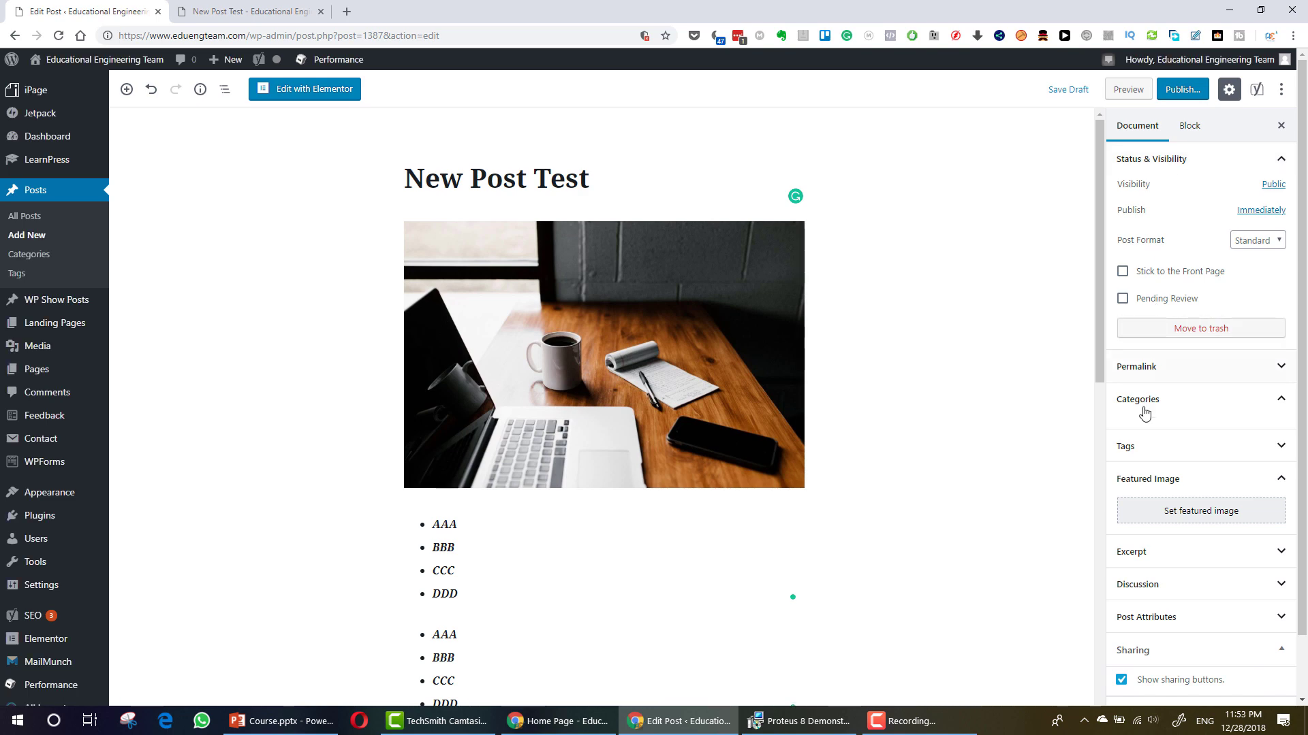
click(1178, 368)
click(1178, 369)
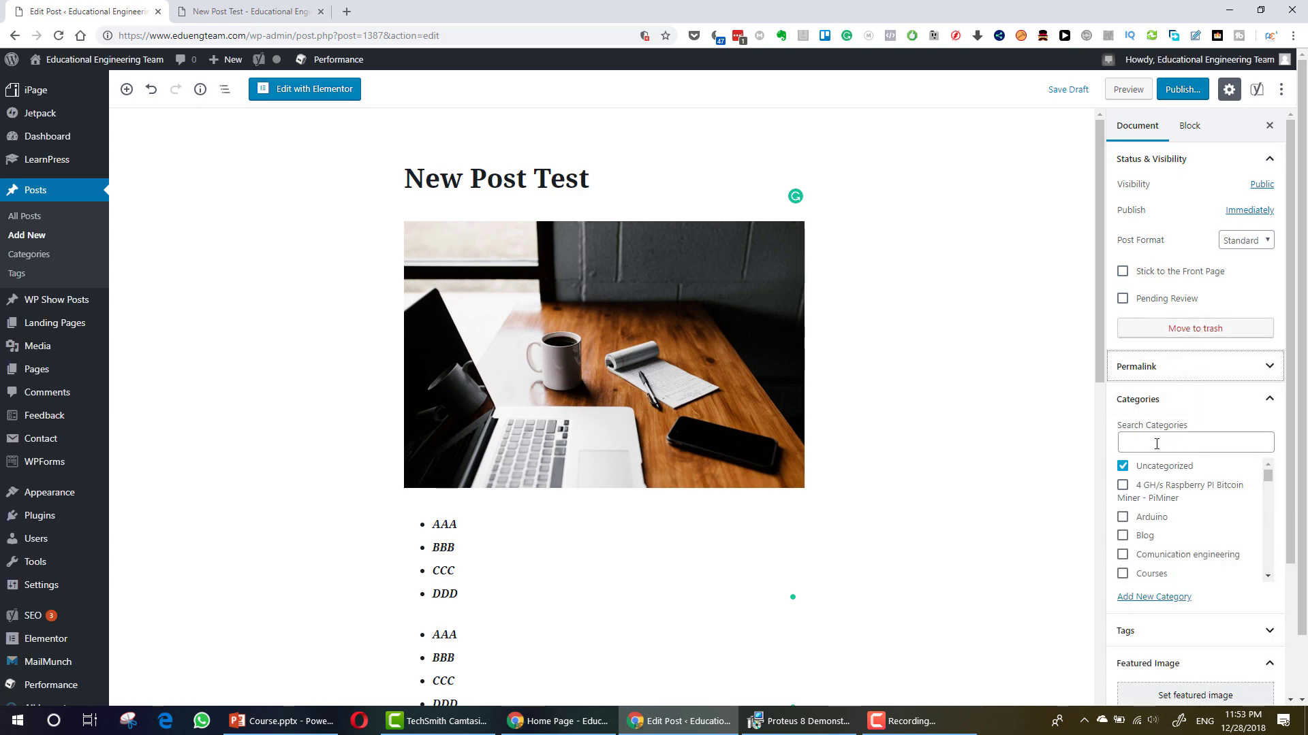
scroll(1157, 497, down, 3)
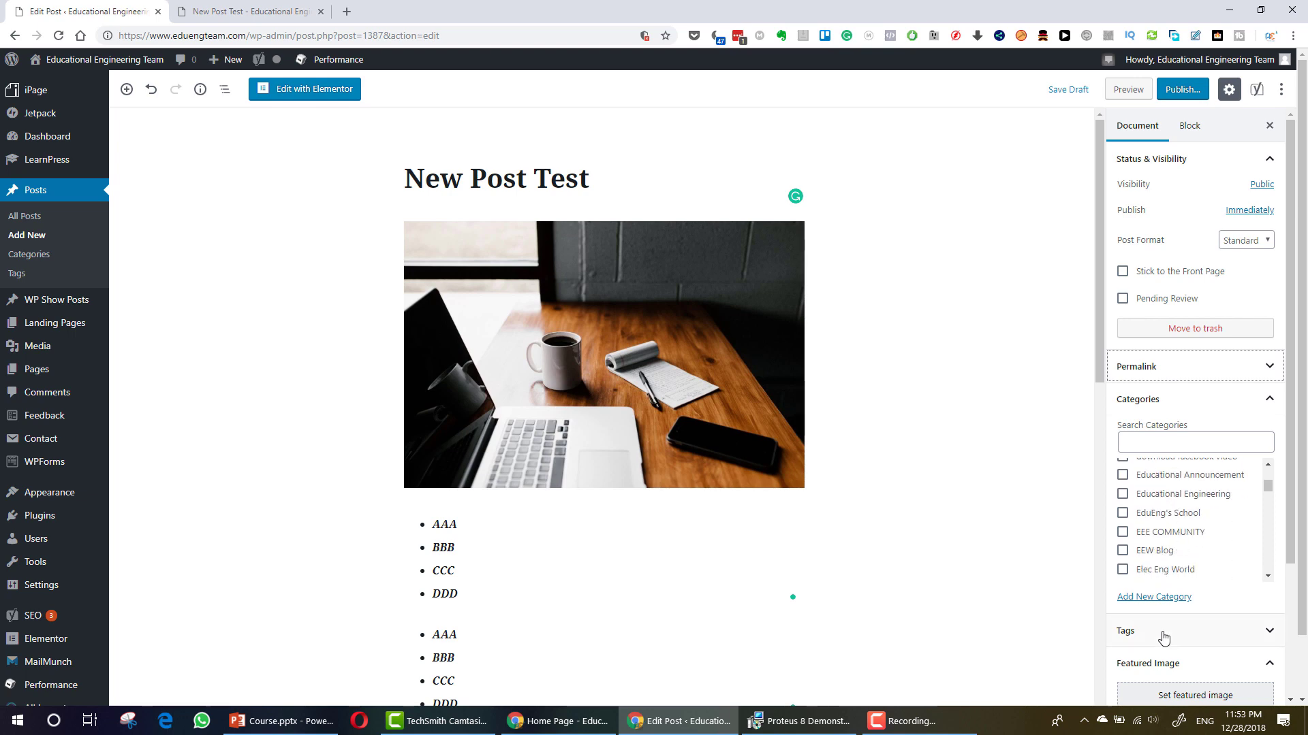
scroll(1163, 637, down, 2)
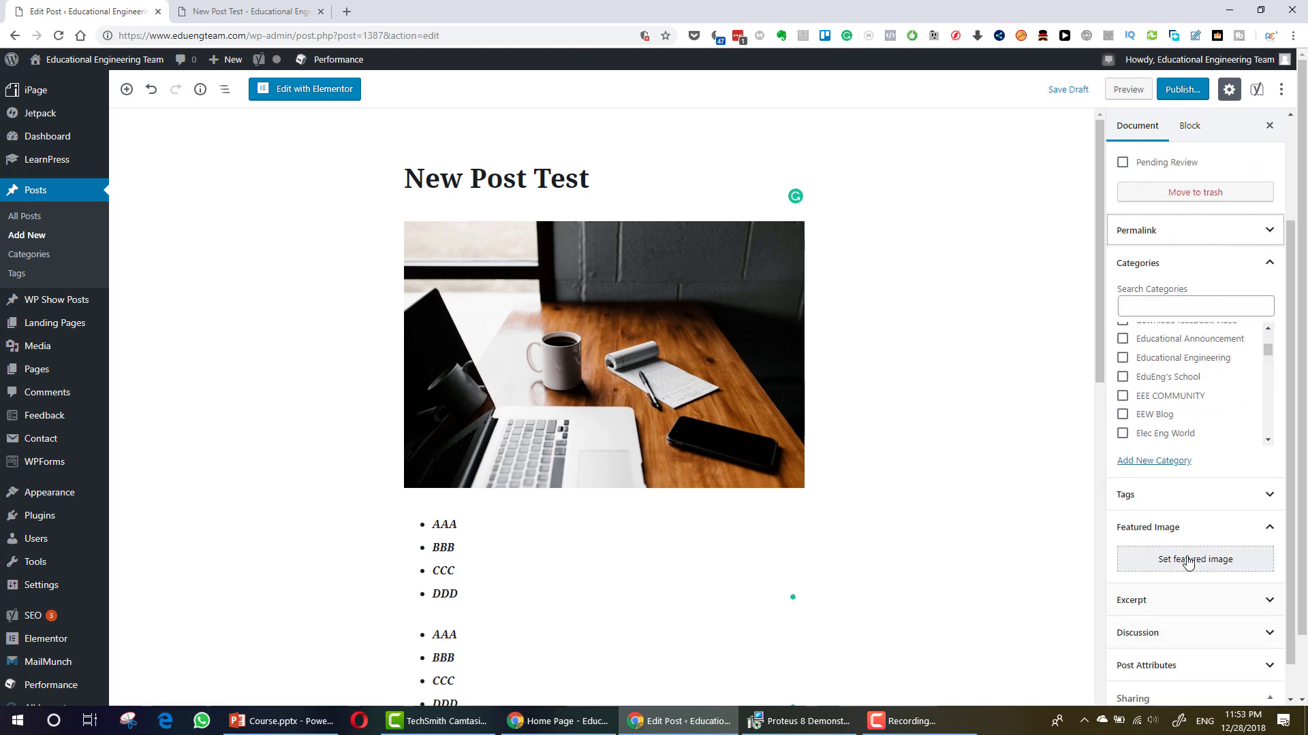
click(1202, 495)
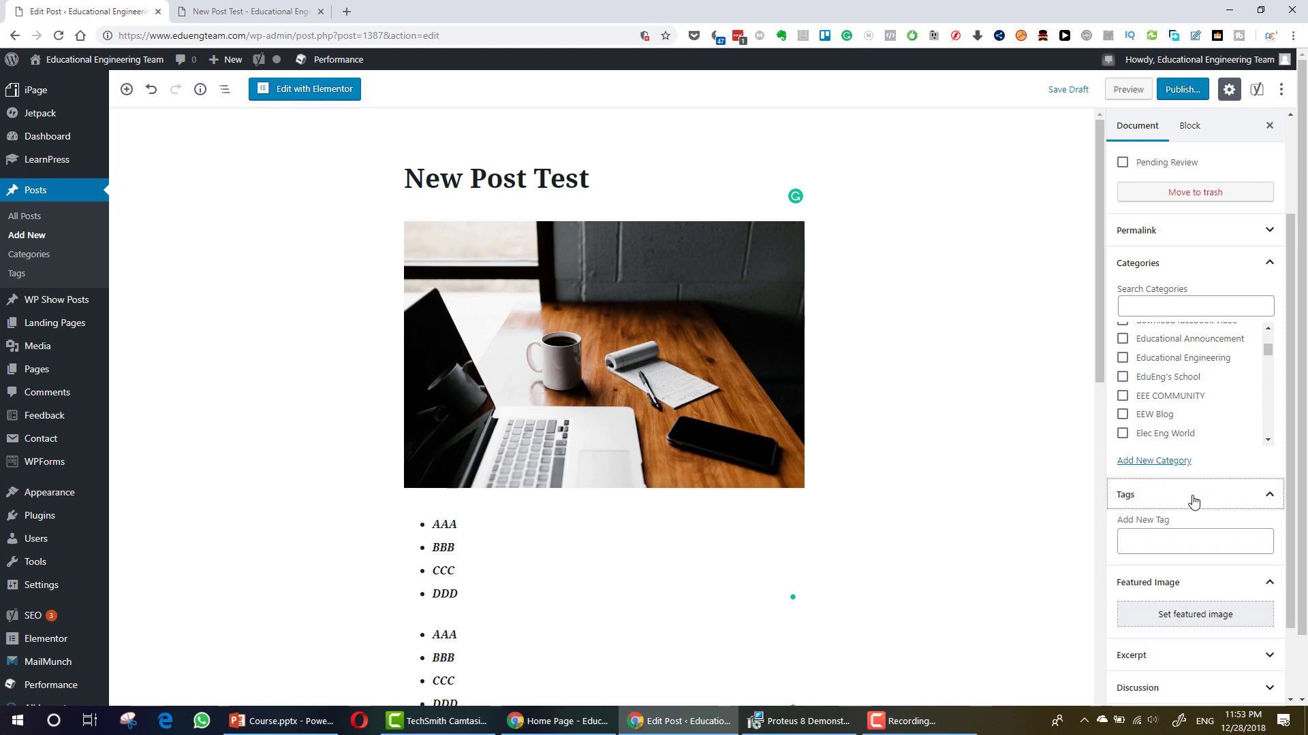
click(1191, 498)
scroll(1170, 547, down, 1)
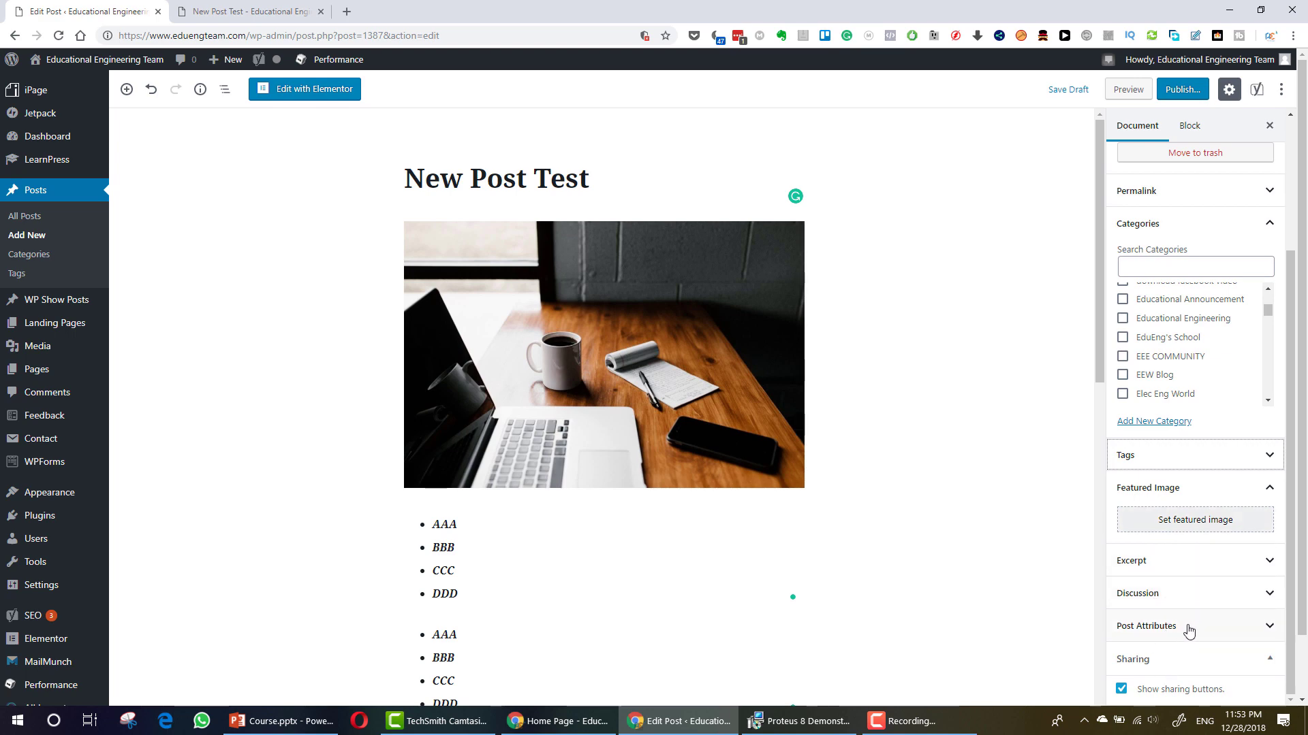
scroll(1152, 650, up, 3)
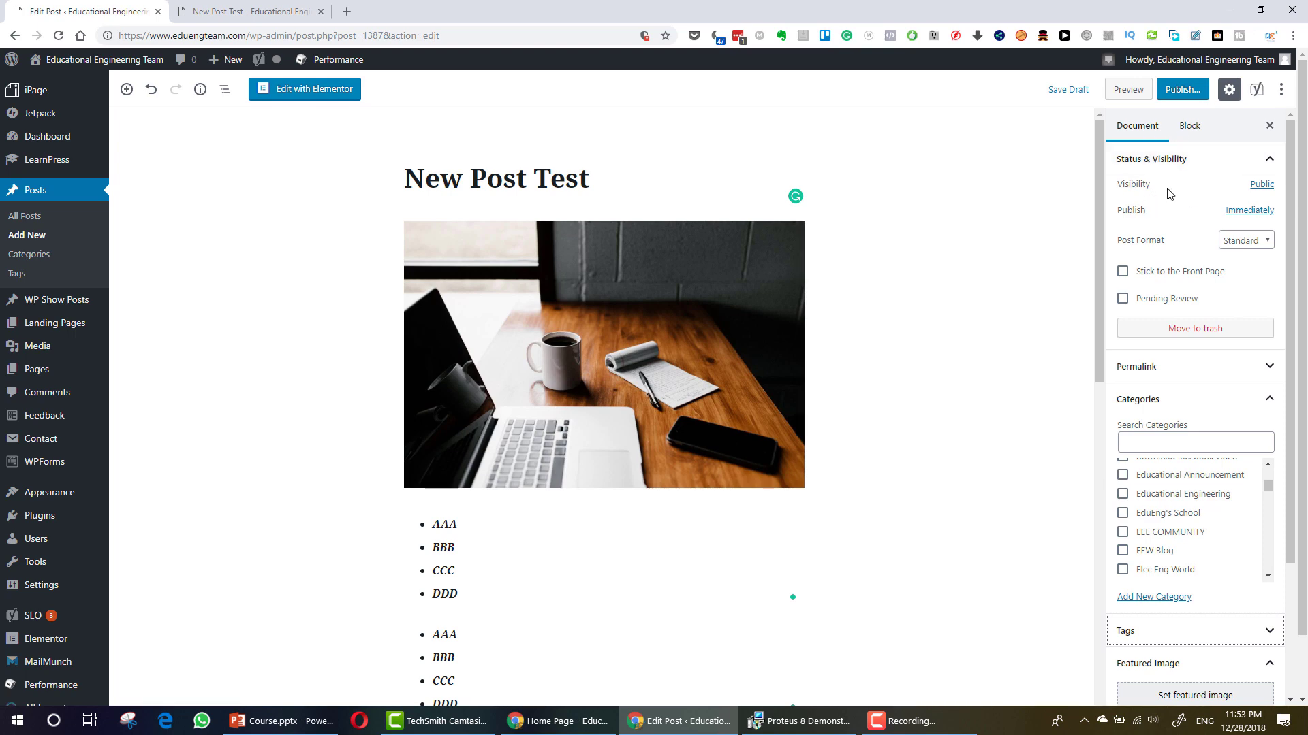
View the publish date calendar and the available post format options without changing either setting.
click(1267, 212)
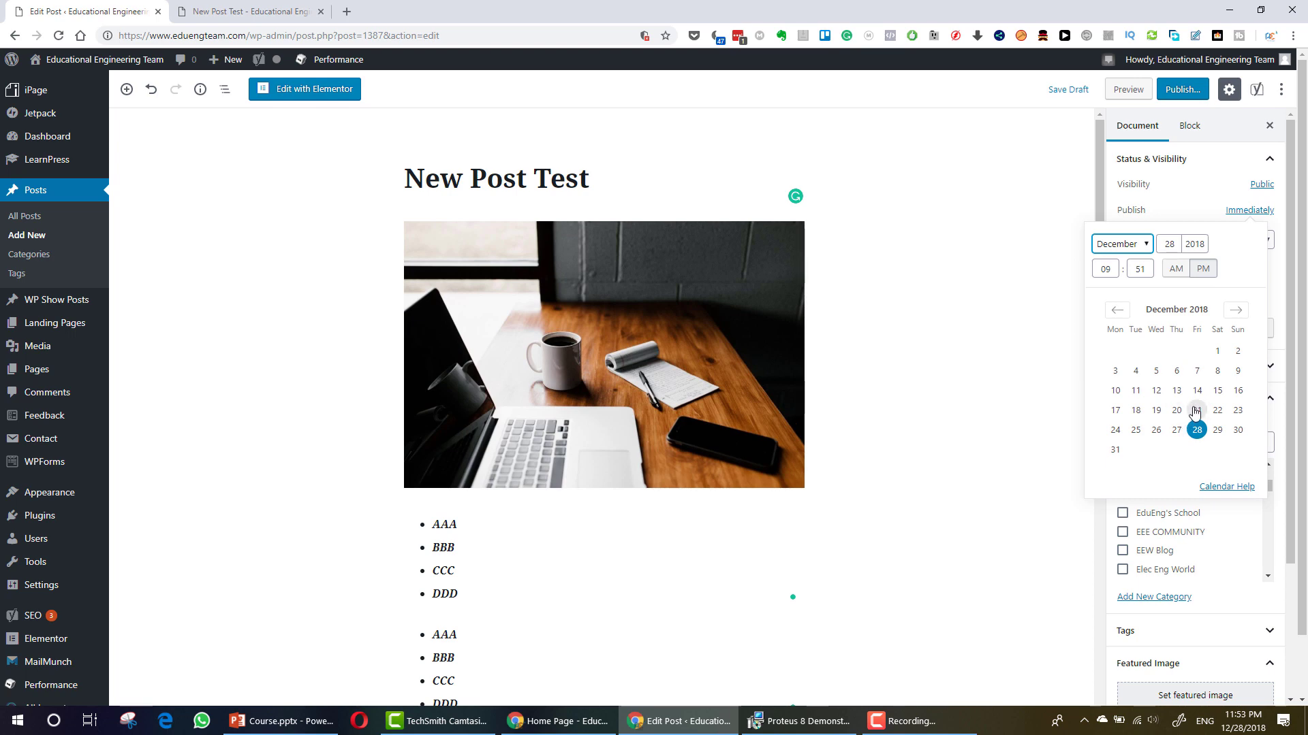
click(1181, 200)
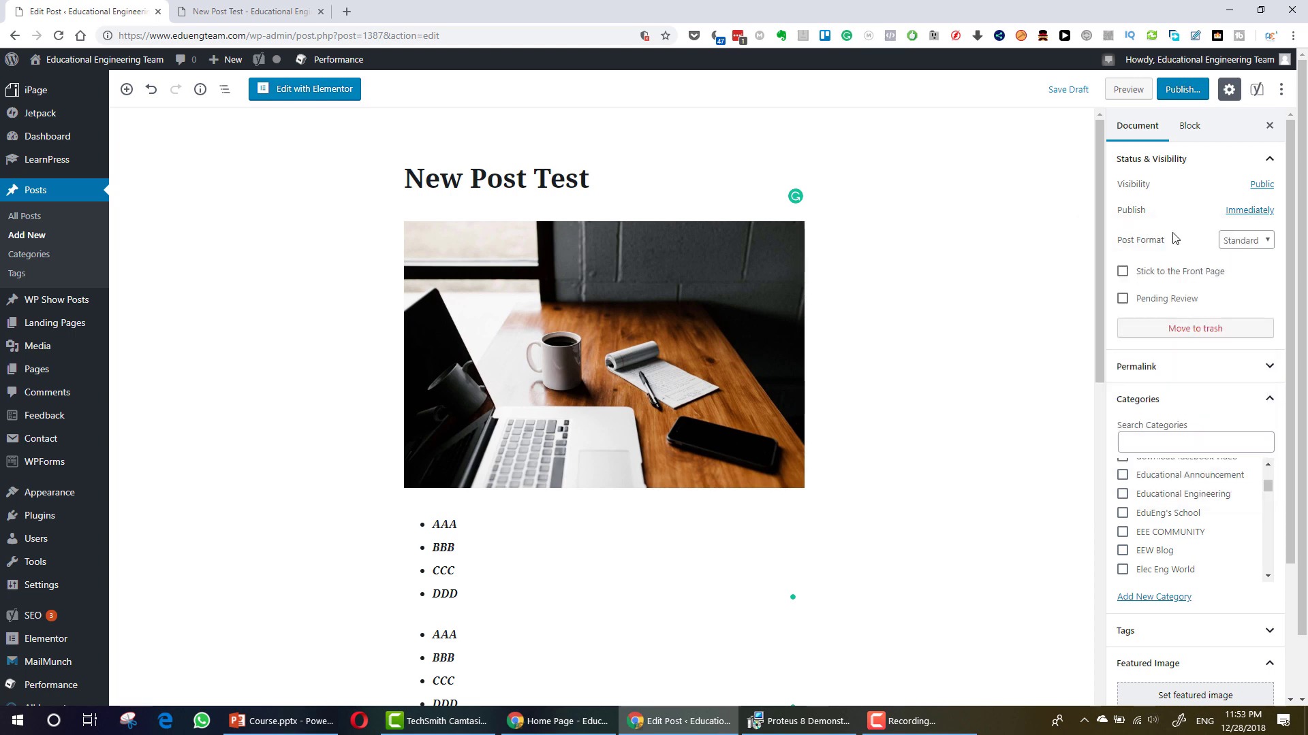
click(1245, 246)
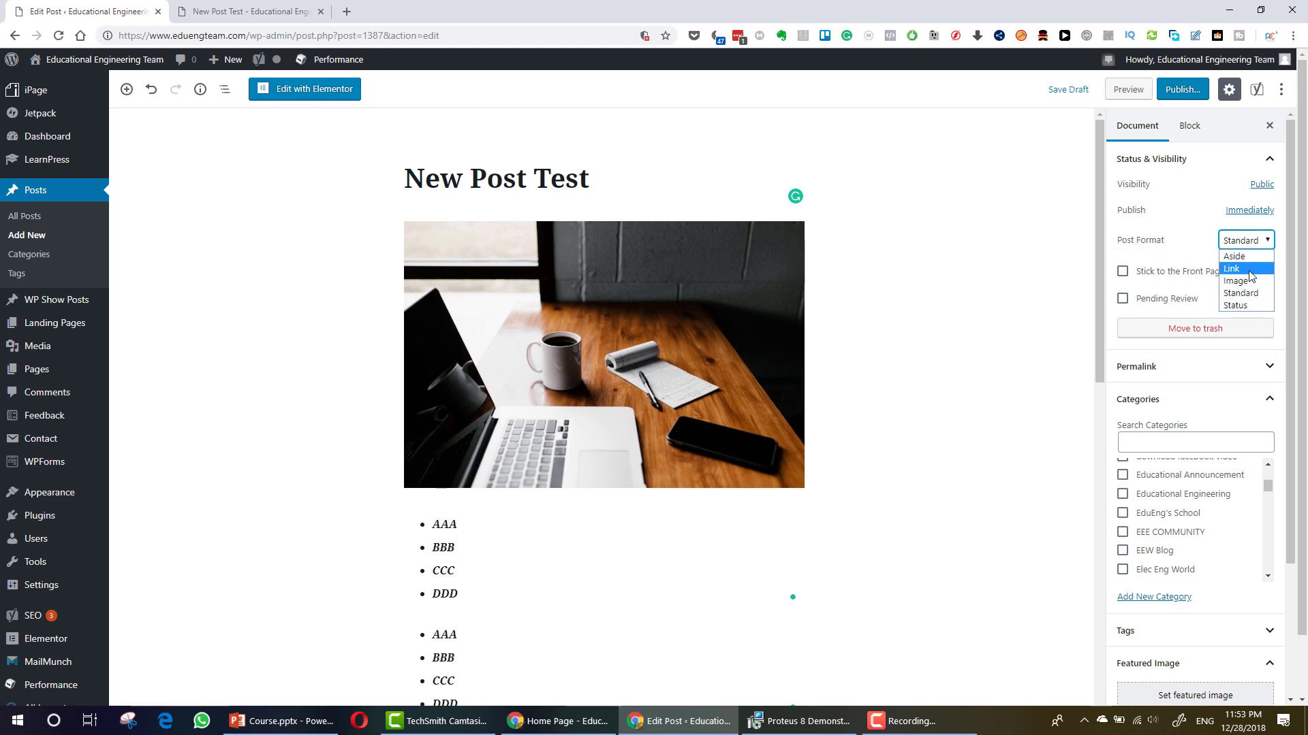
click(1163, 240)
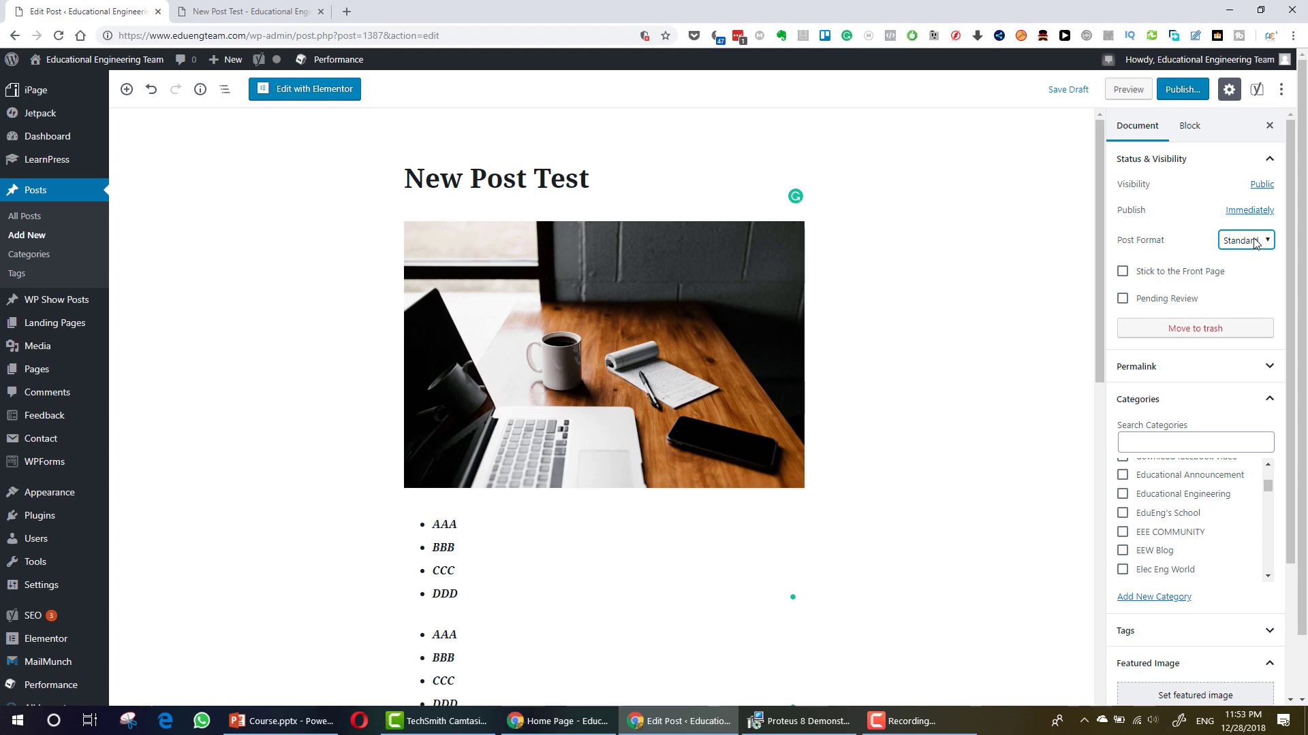
Check the block settings with nothing selected, then hide the settings sidebar and show it again.
click(1190, 127)
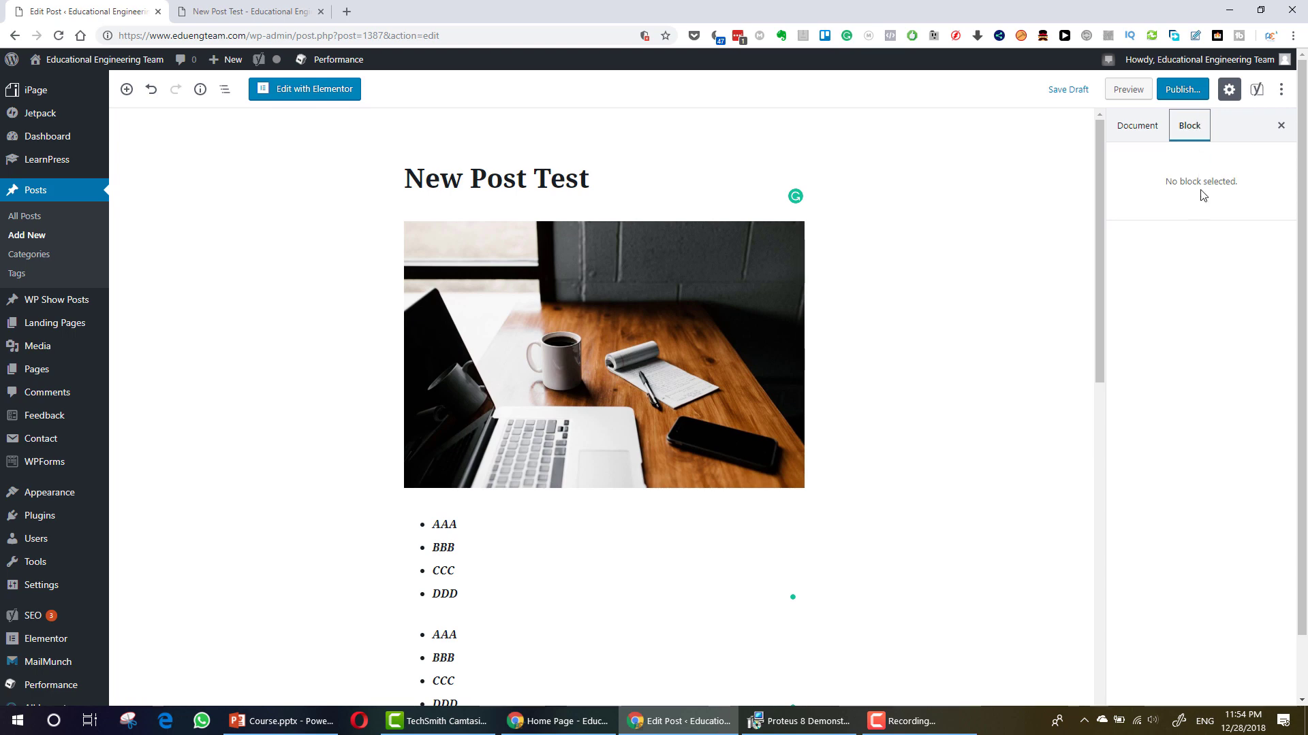
click(1238, 142)
click(1229, 94)
click(1230, 90)
click(1229, 90)
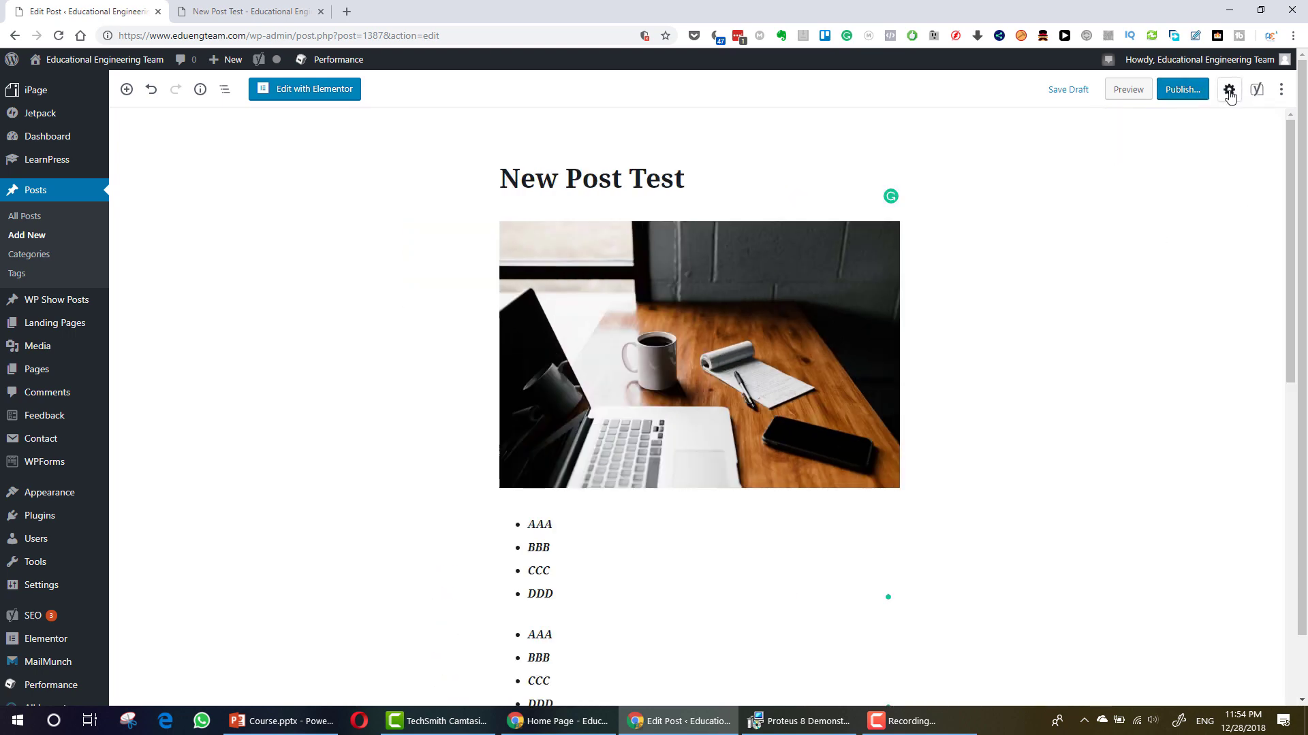
click(1230, 94)
scroll(1197, 333, down, 1)
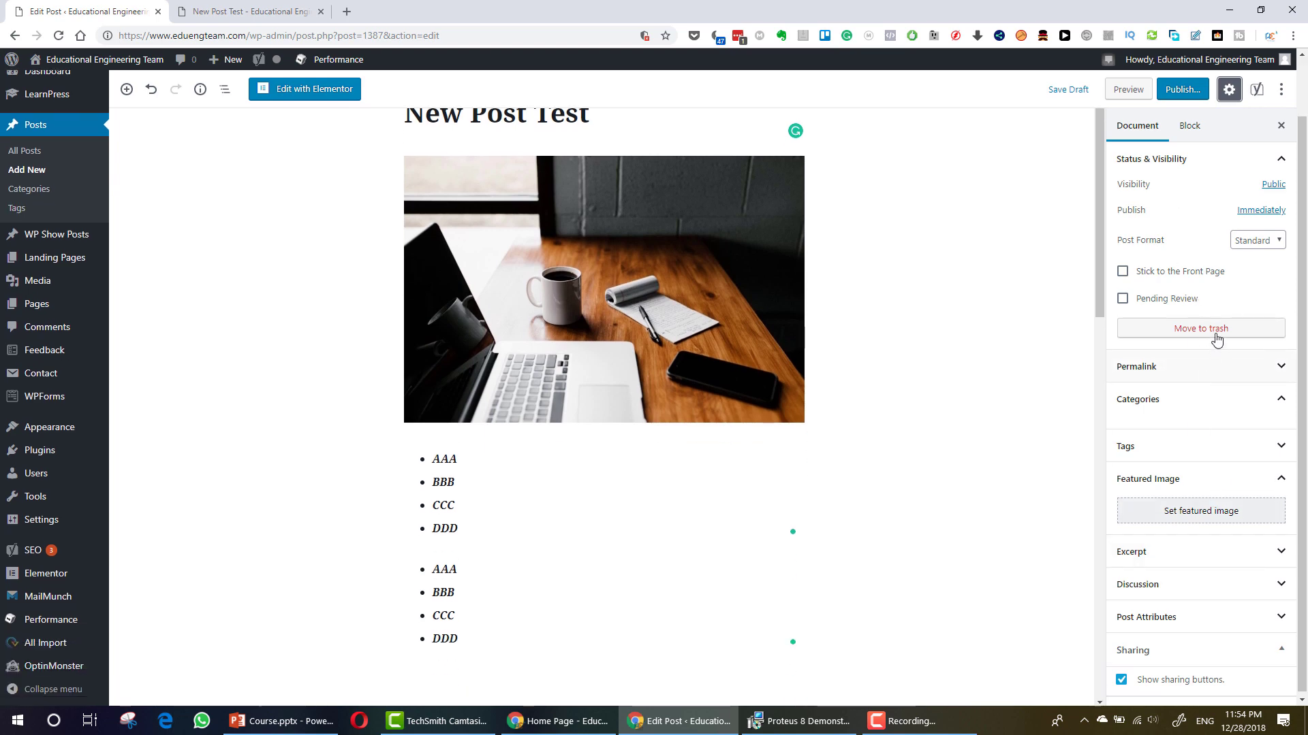
scroll(1226, 338, up, 1)
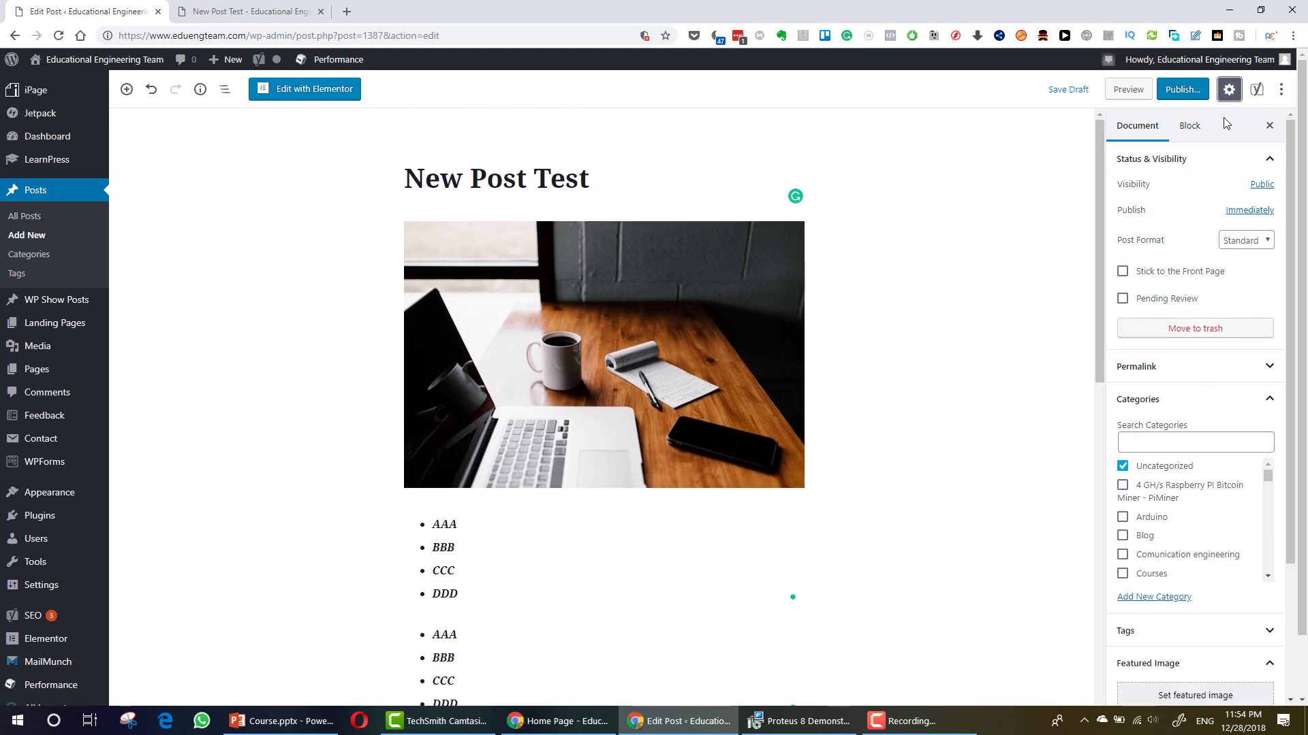
Hide the settings sidebar to widen the post's editing area.
click(1229, 90)
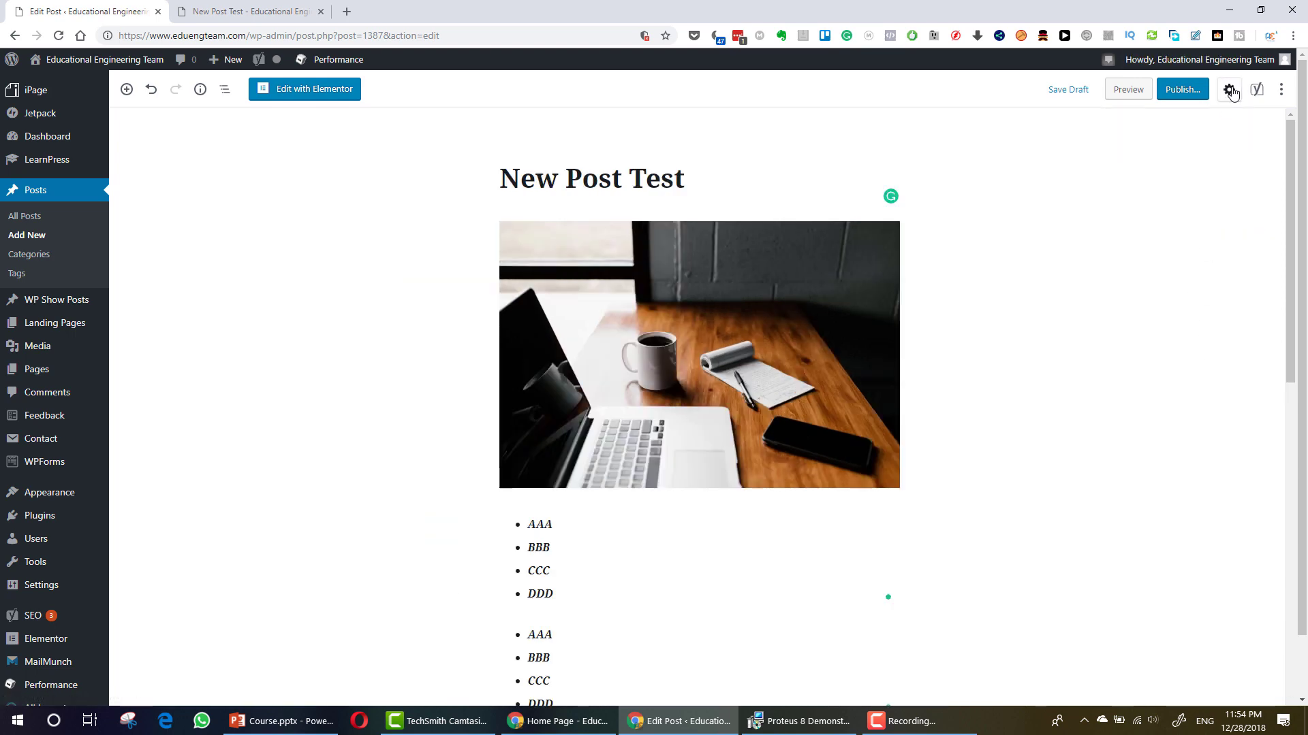
click(1229, 89)
click(1229, 89)
click(1229, 89)
click(1229, 89)
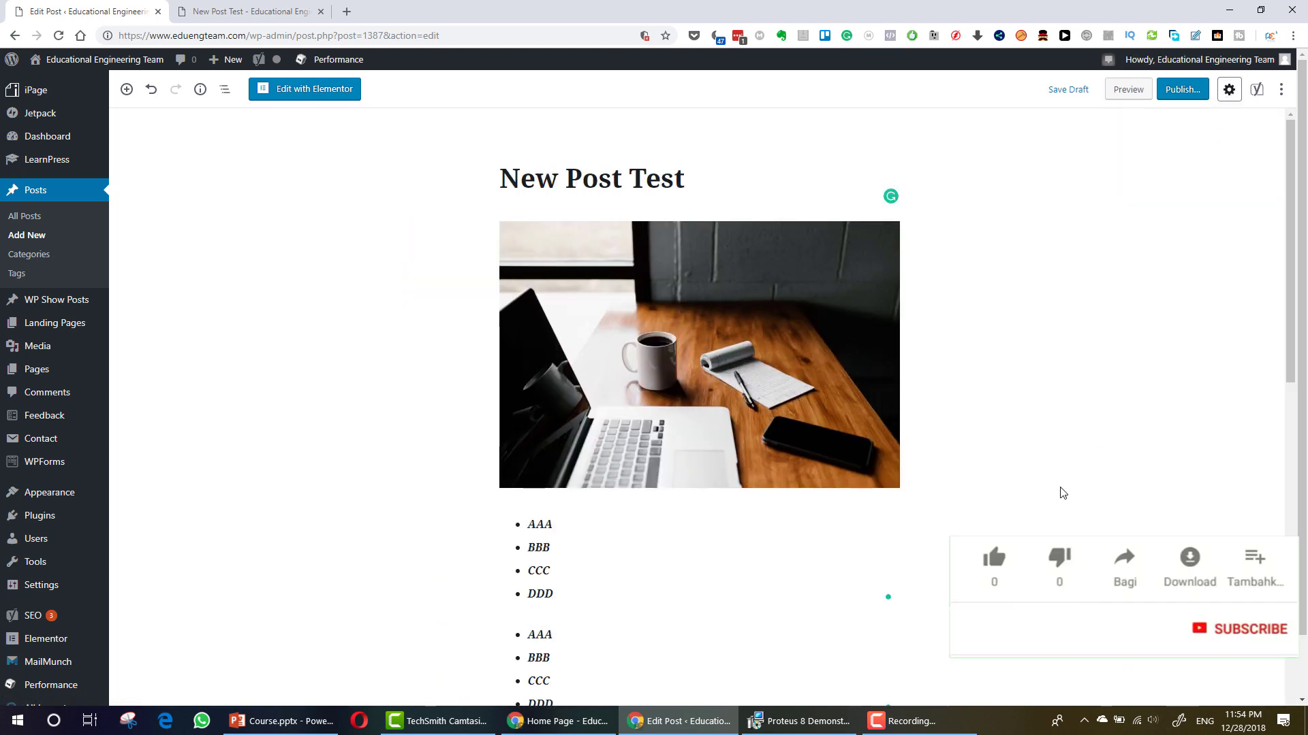
Add two paragraphs below the second list, reading "DSFSDFSDFSDFSDFSDFSDFSDF" and "SDFSDFSDFSDF".
scroll(864, 411, down, 4)
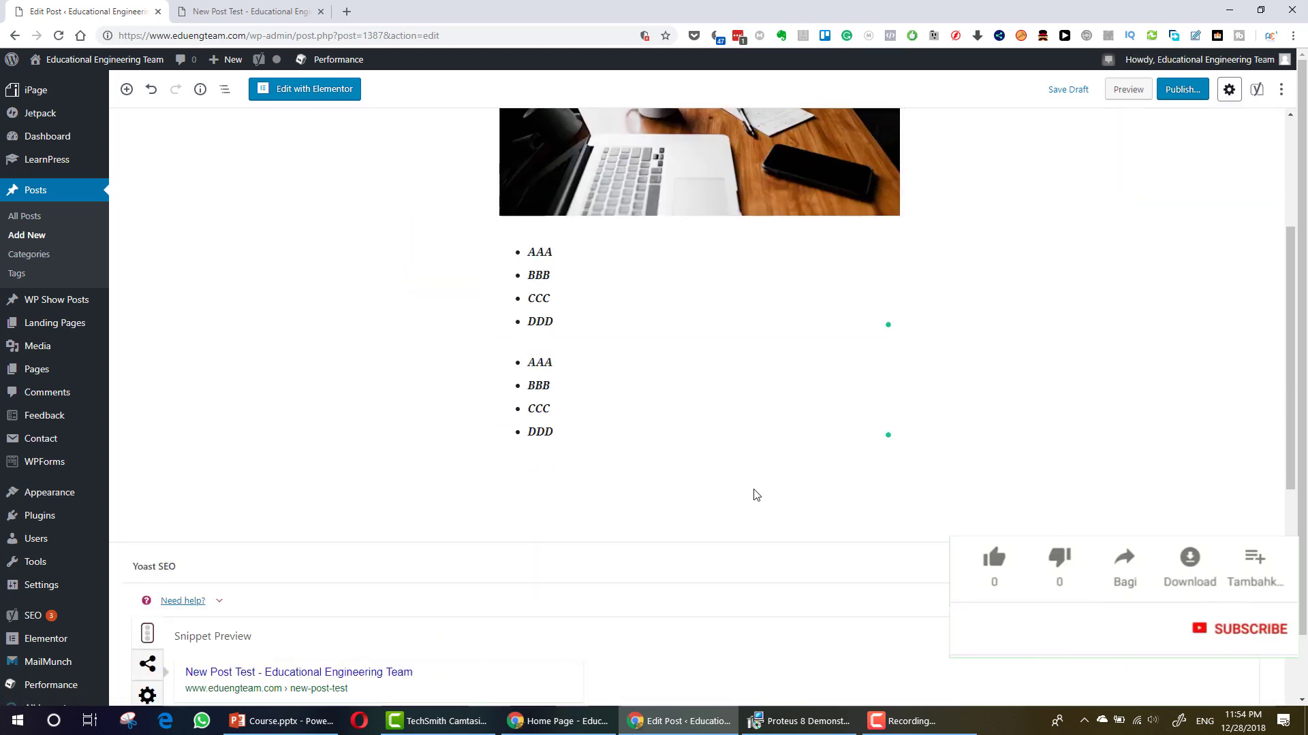
click(592, 471)
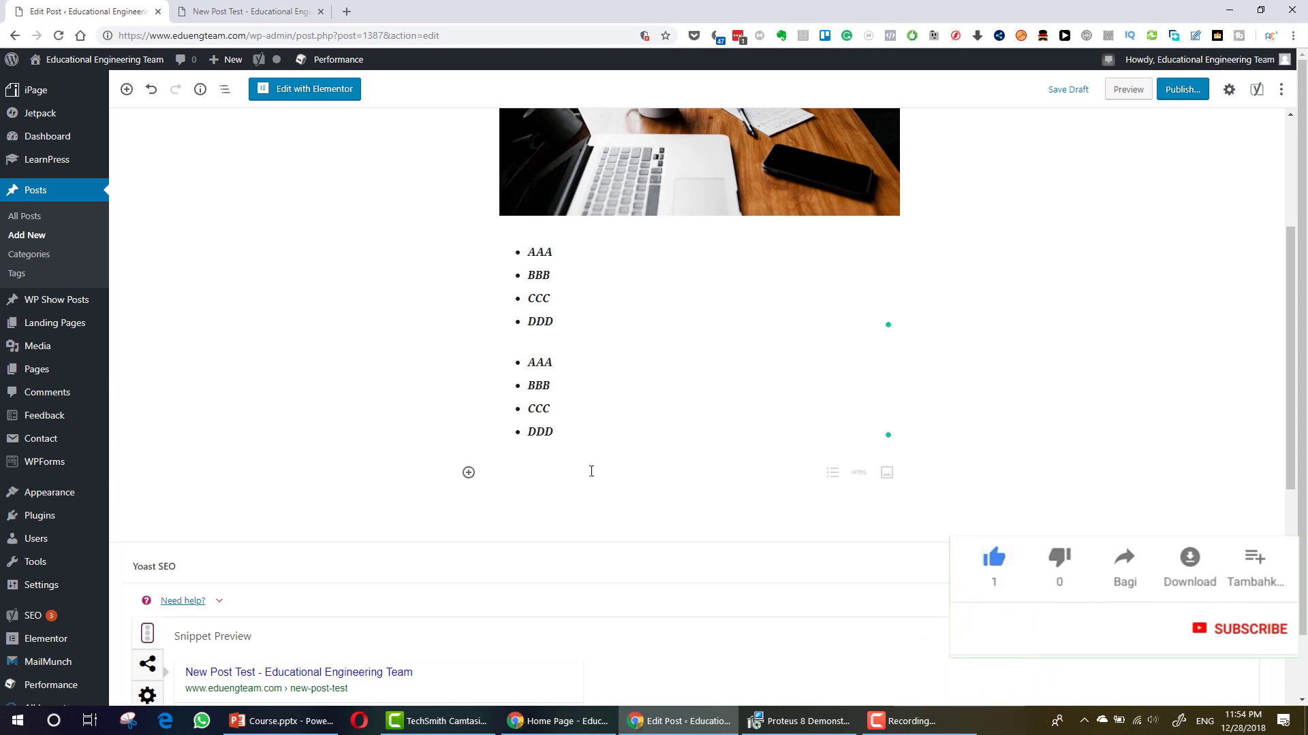
text(DSFSDFSDFSDFSD)
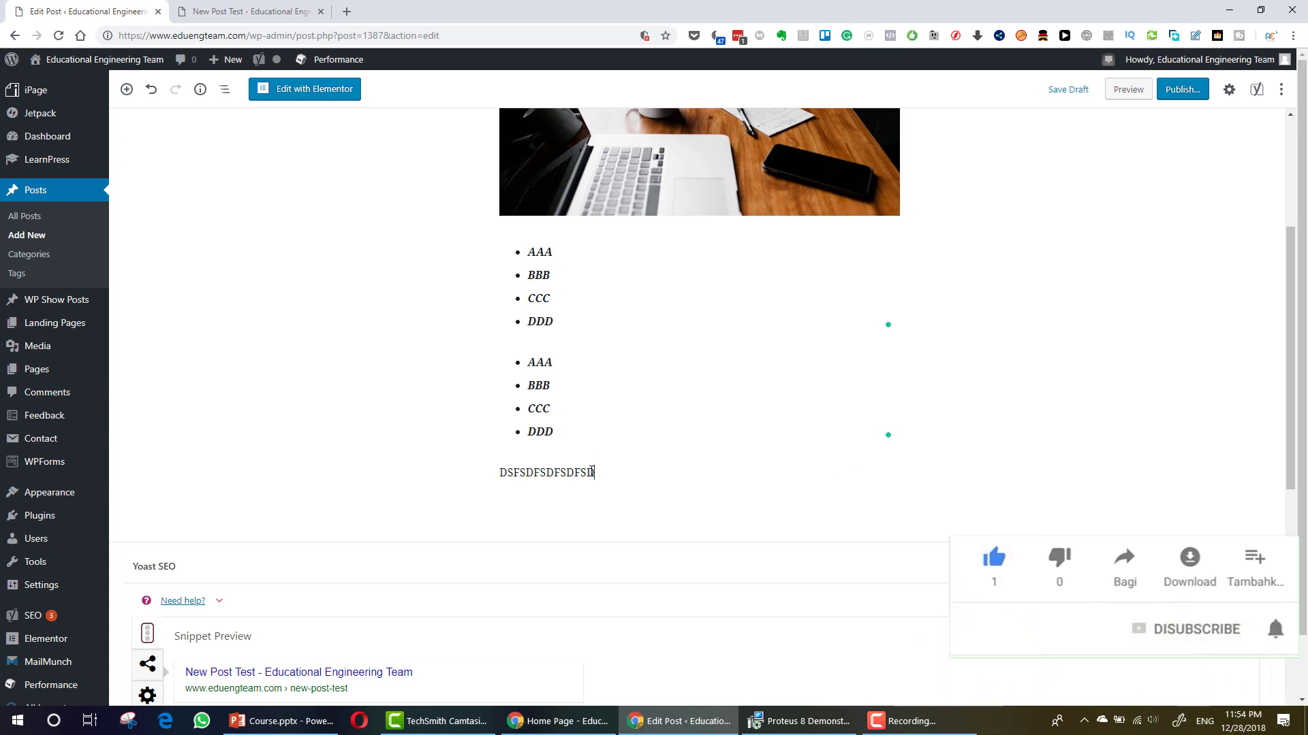
text(FSDFSDFSDF)
key(Return)
text(SD)
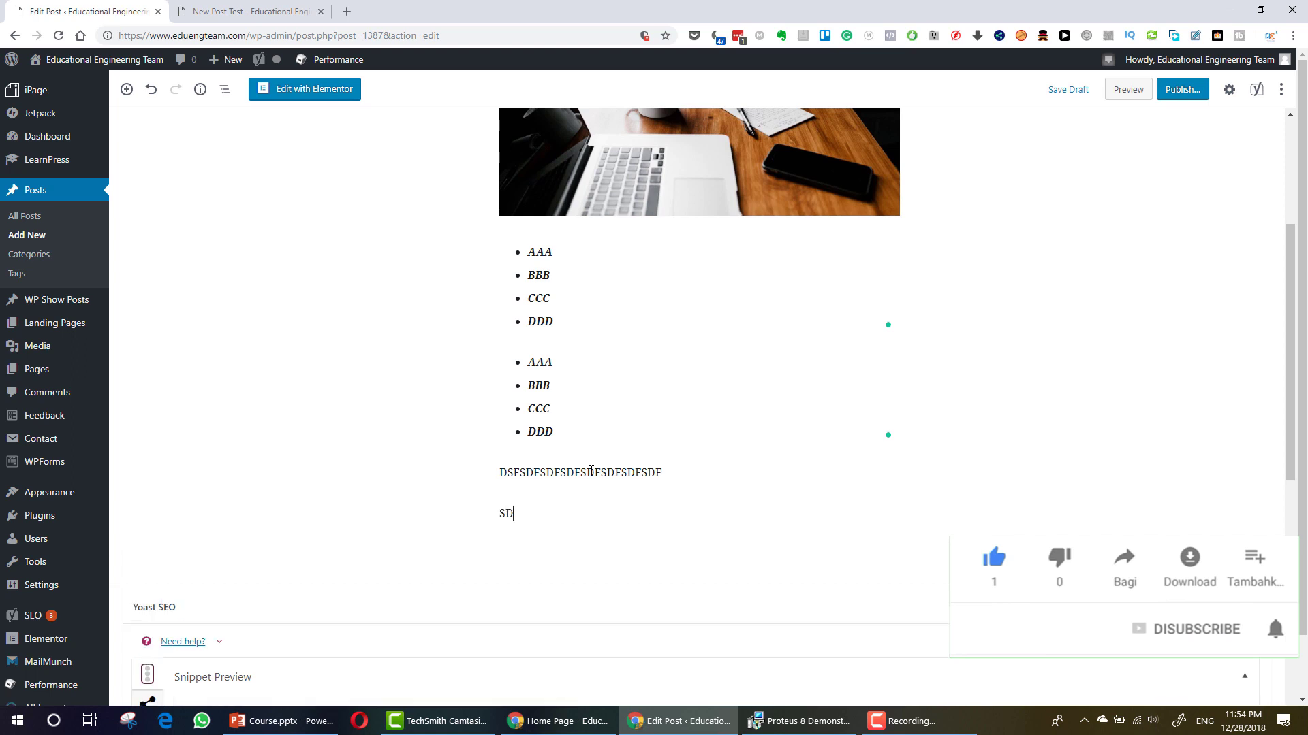
text(FSDFSDFSDF)
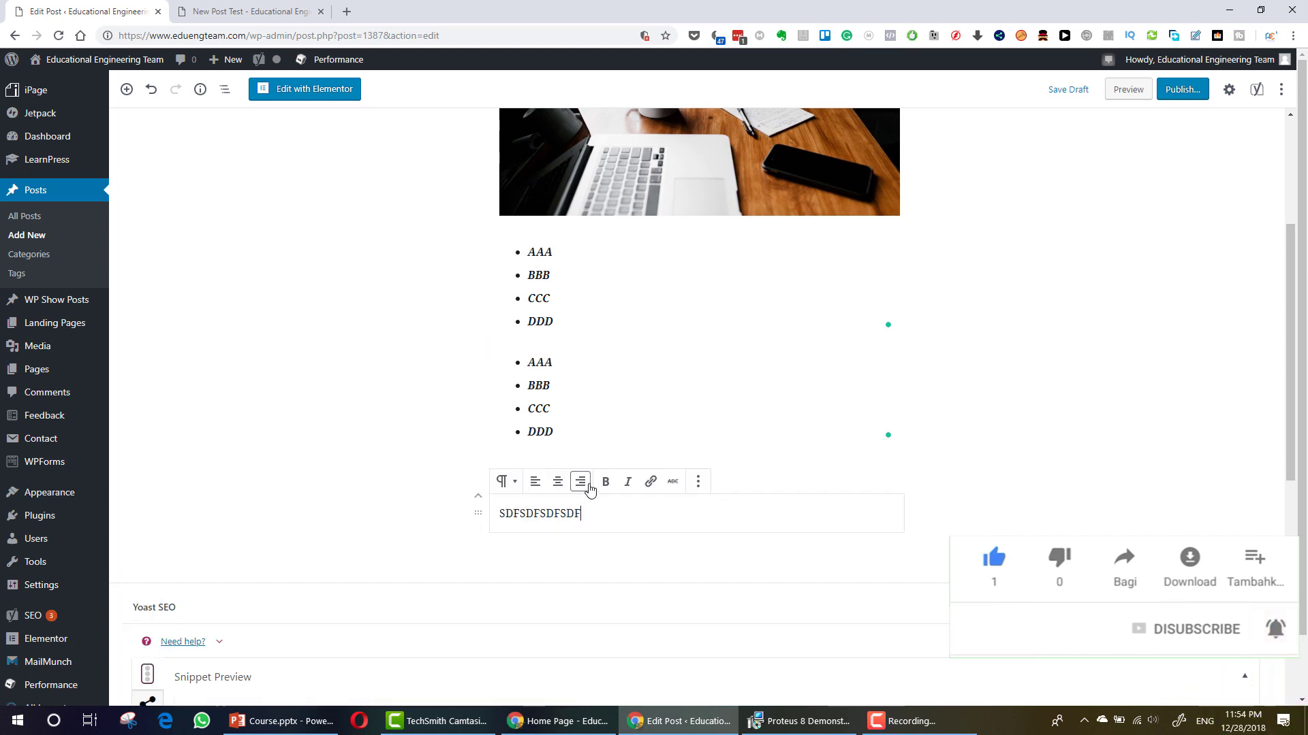
Select the first new paragraph and view the post's word, heading, paragraph and block statistics.
click(697, 495)
text(DSFSDFSDFSDFSDFSDFSDFSDF)
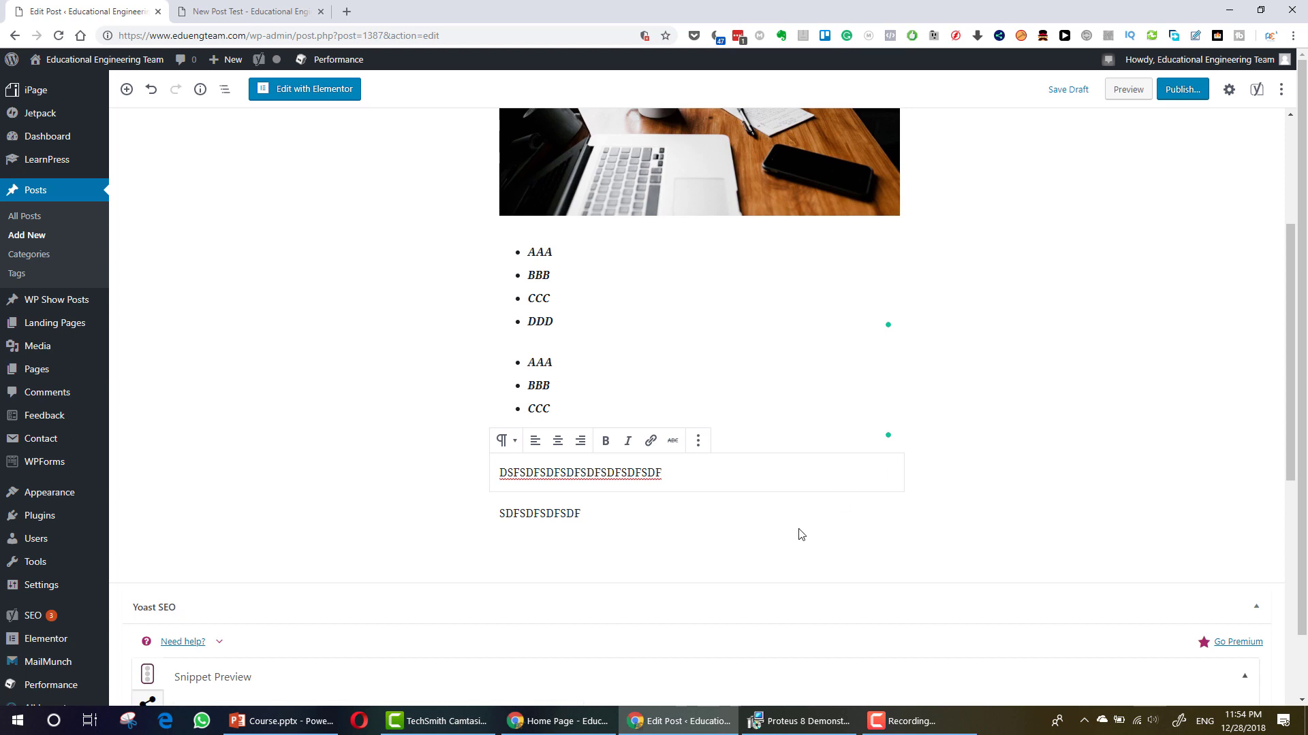
key(ctrl+z)
key(ctrl+shift+z)
click(200, 96)
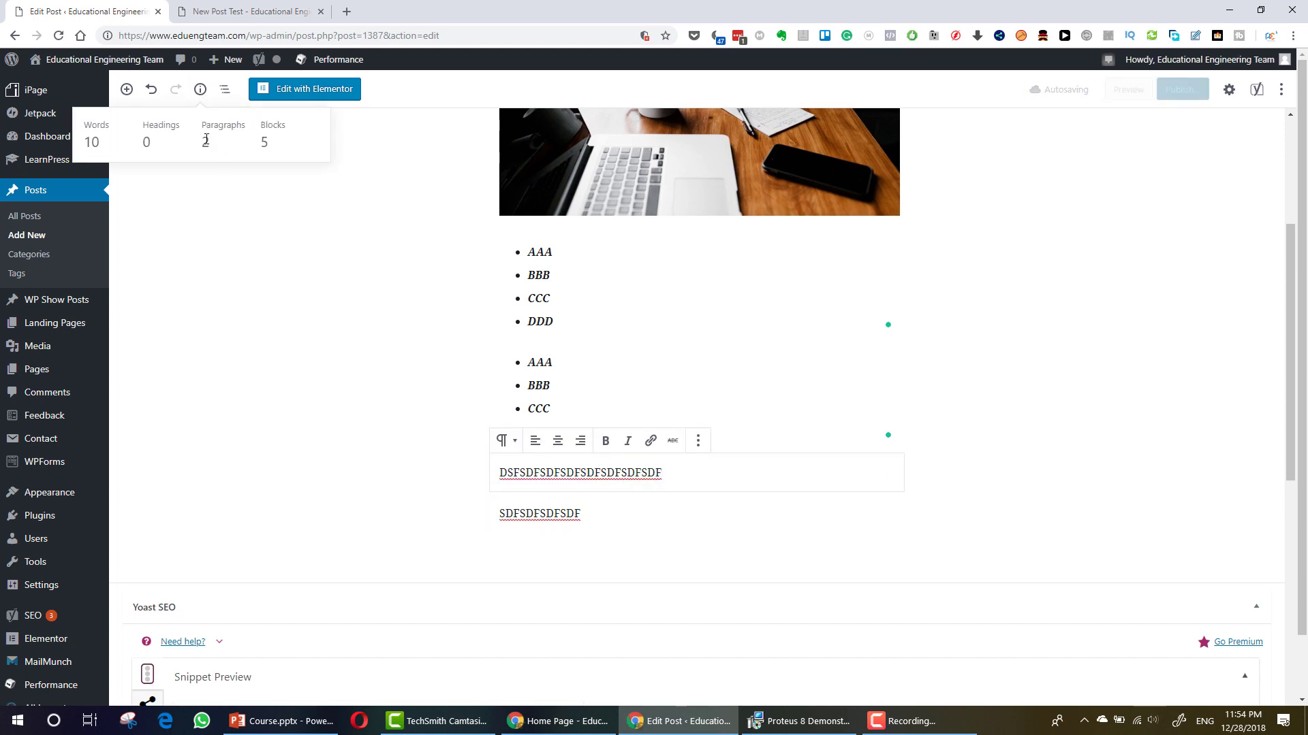
Select the two new paragraphs in turn to examine each one's formatting options.
click(574, 514)
key(ctrl+z)
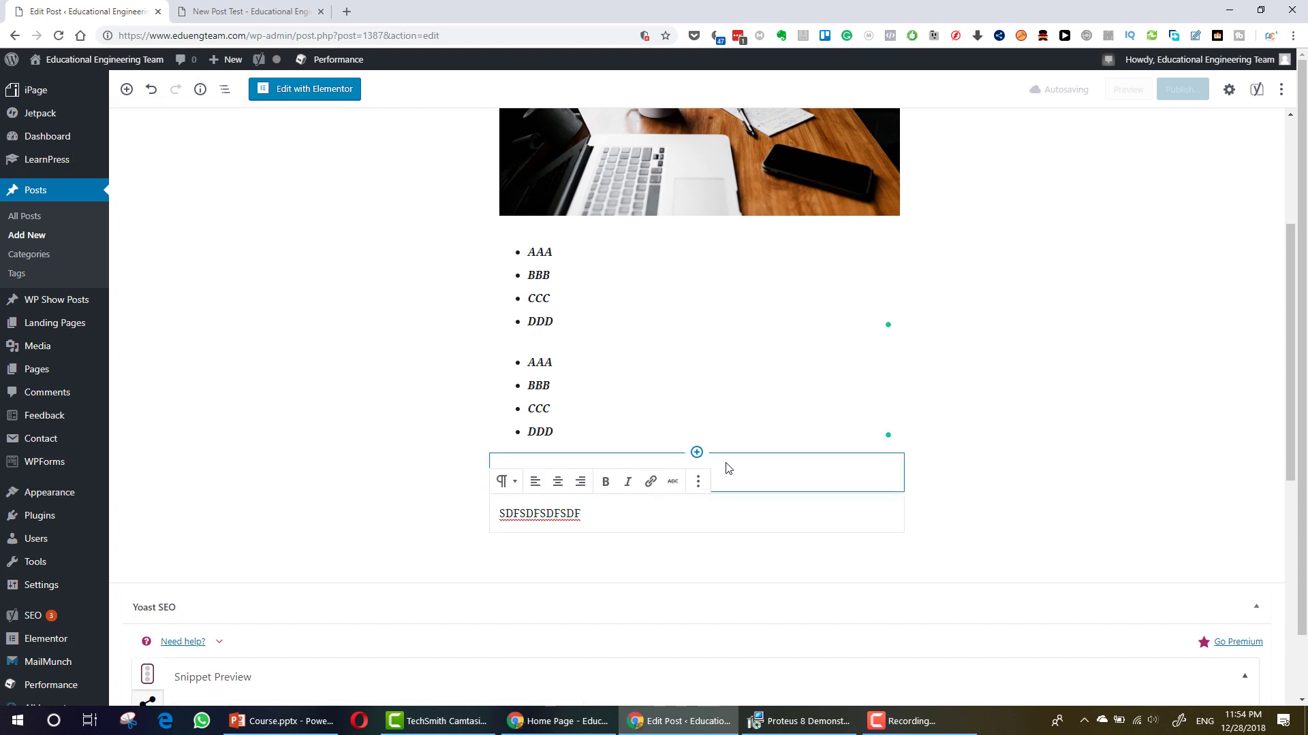
click(748, 480)
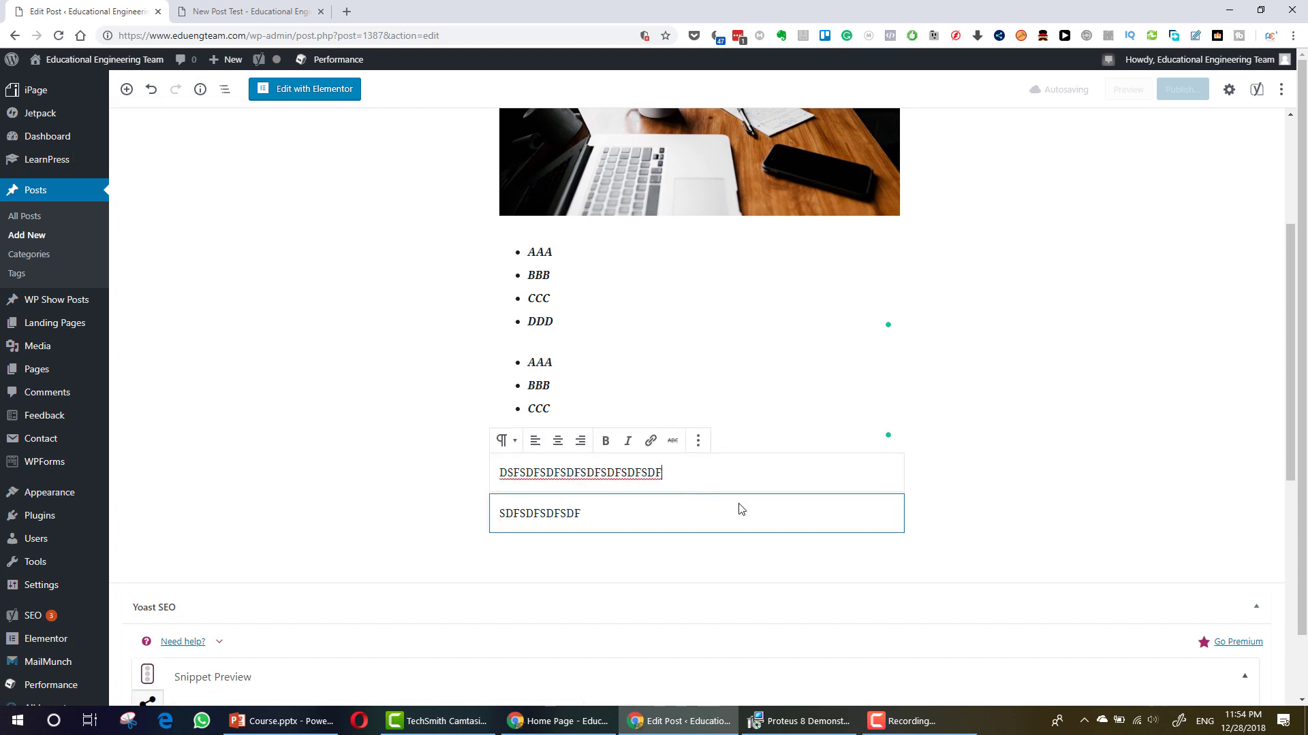
key(Delete)
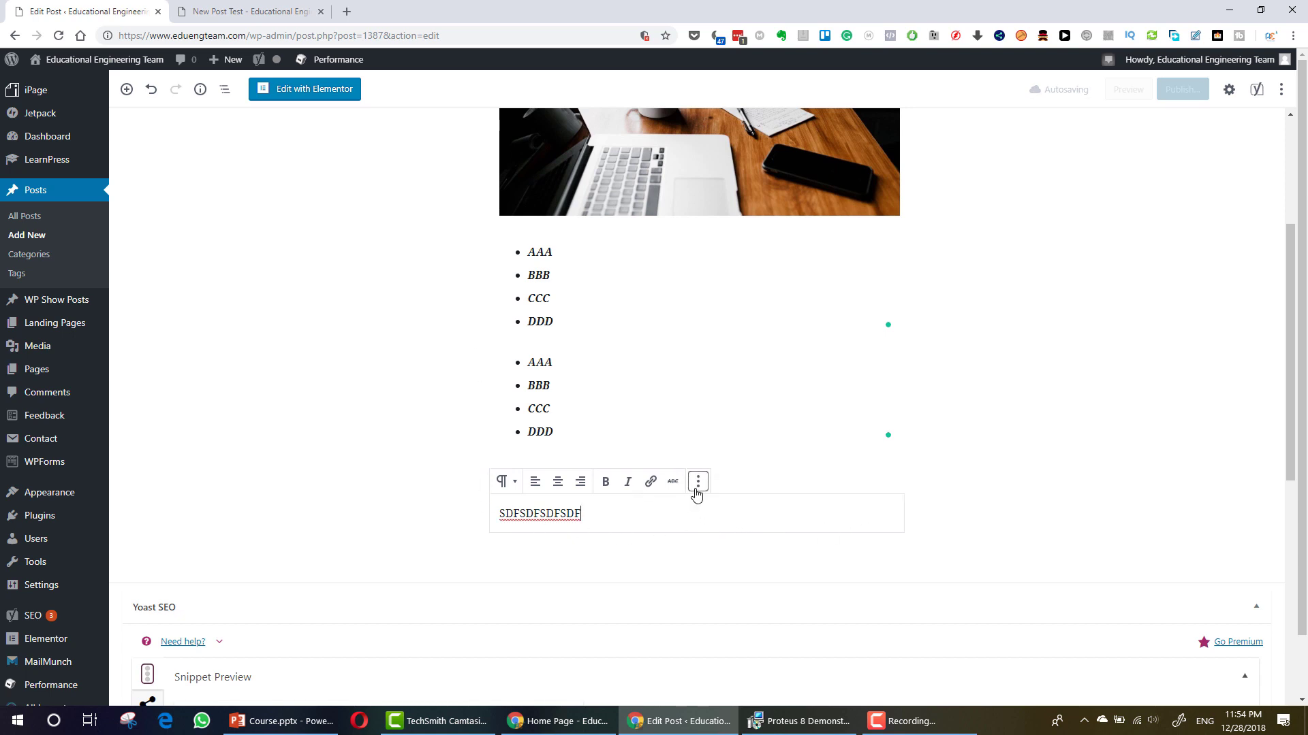
Remove the "SDFSDFSDFSDF" and "DSFSDFSDFSDFSDFSDFSDFSDF" paragraph blocks below the second list.
click(697, 482)
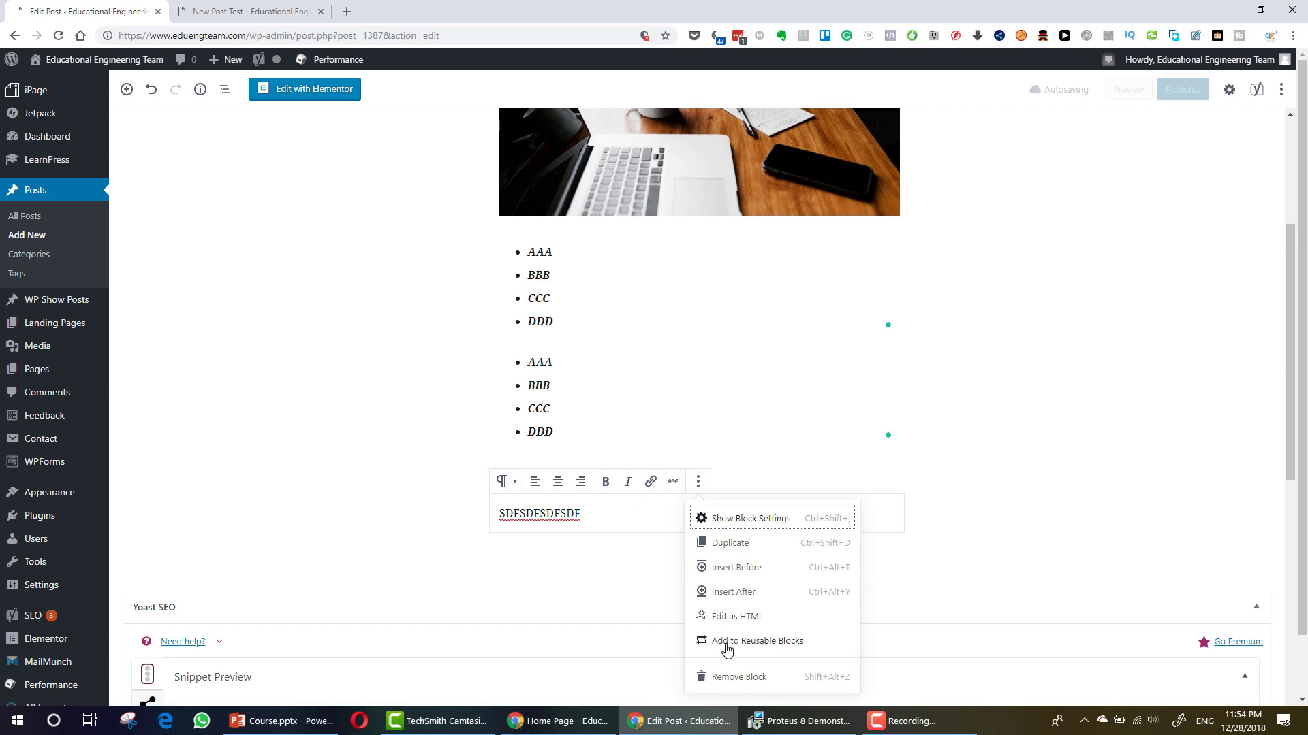
click(724, 678)
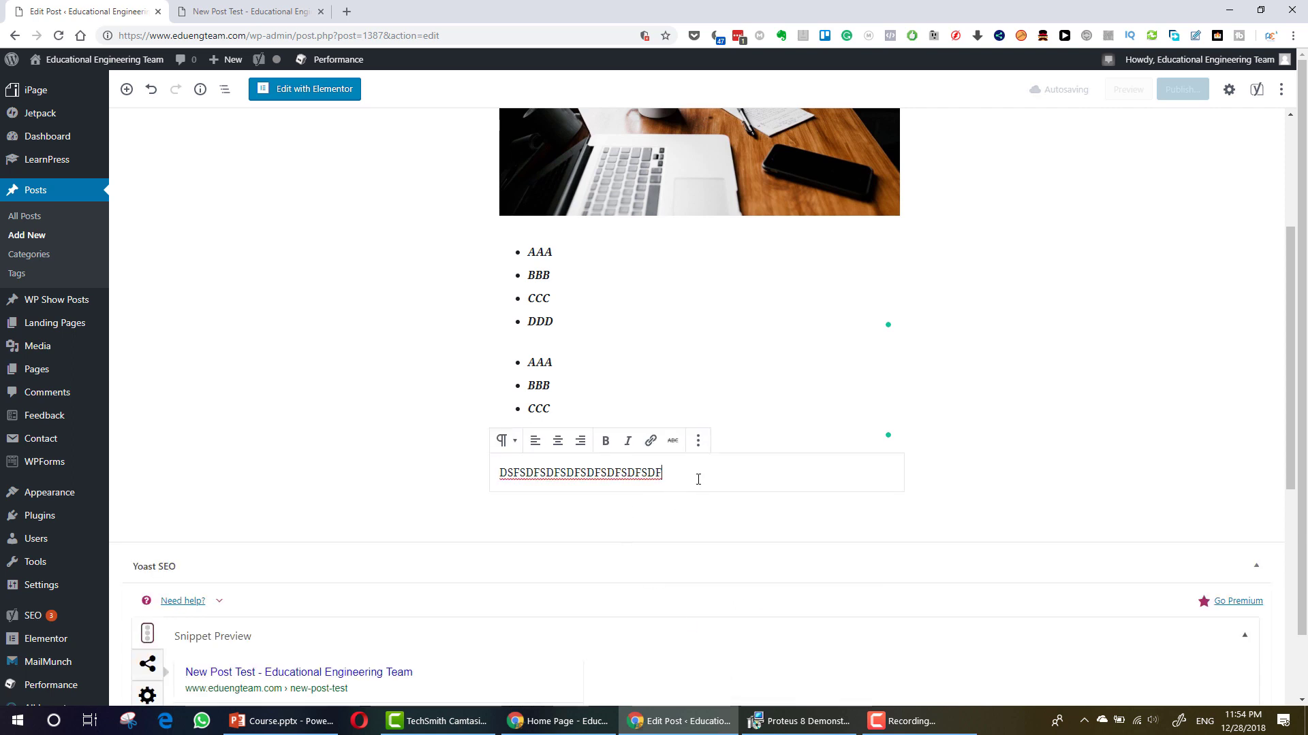
click(697, 442)
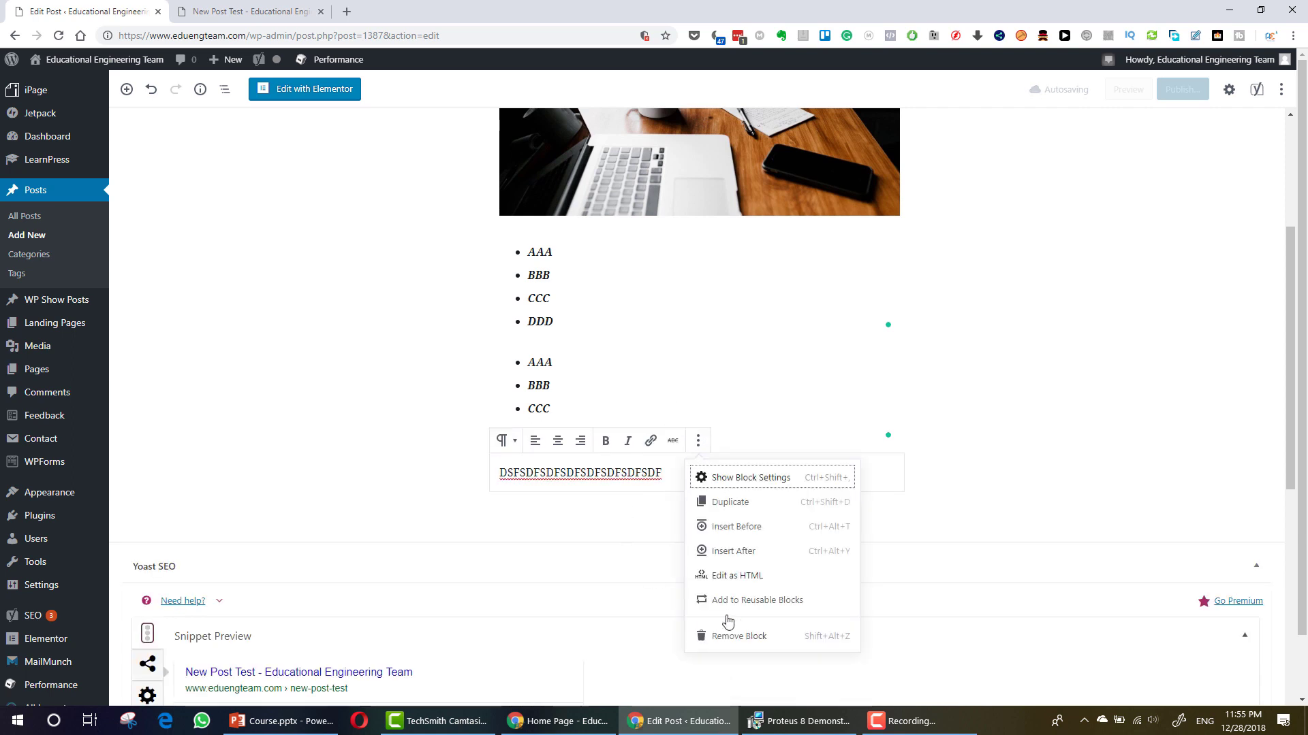
click(726, 638)
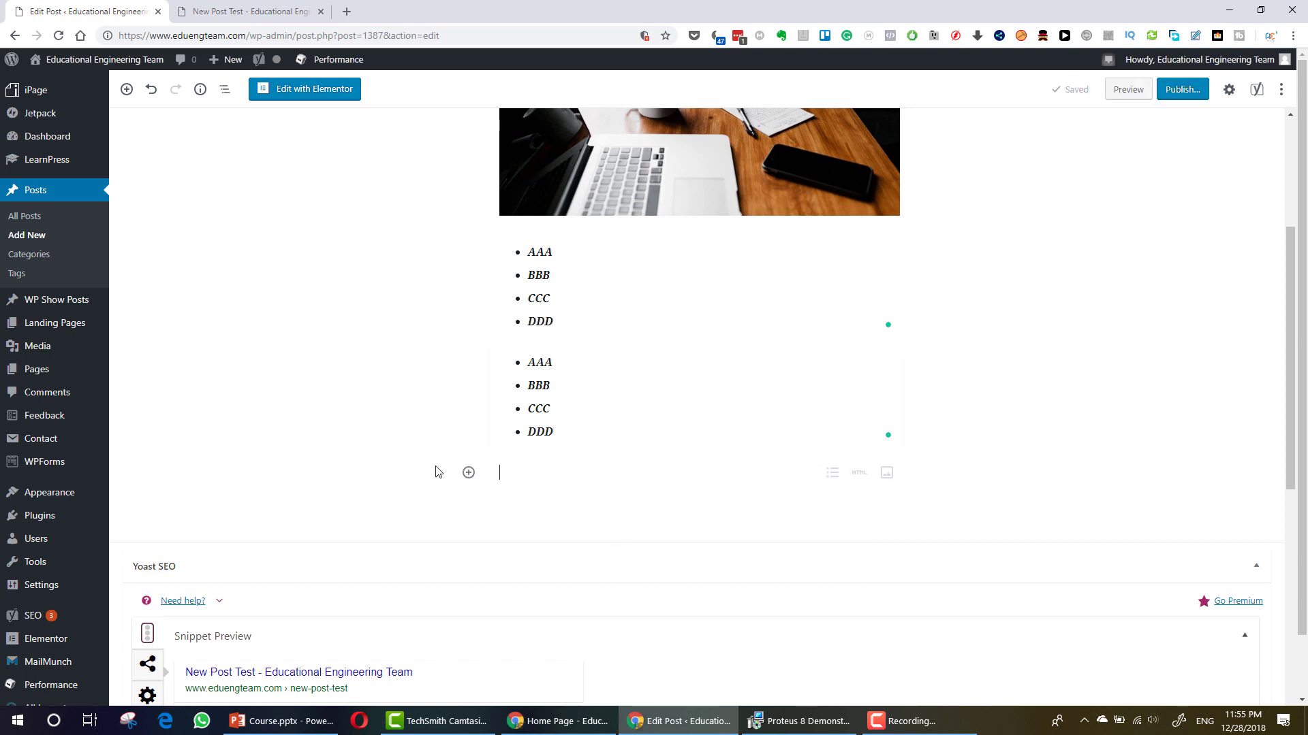
Add a paragraph reading "Hello and welcome" below the second list, followed by a line break within the same block.
click(467, 473)
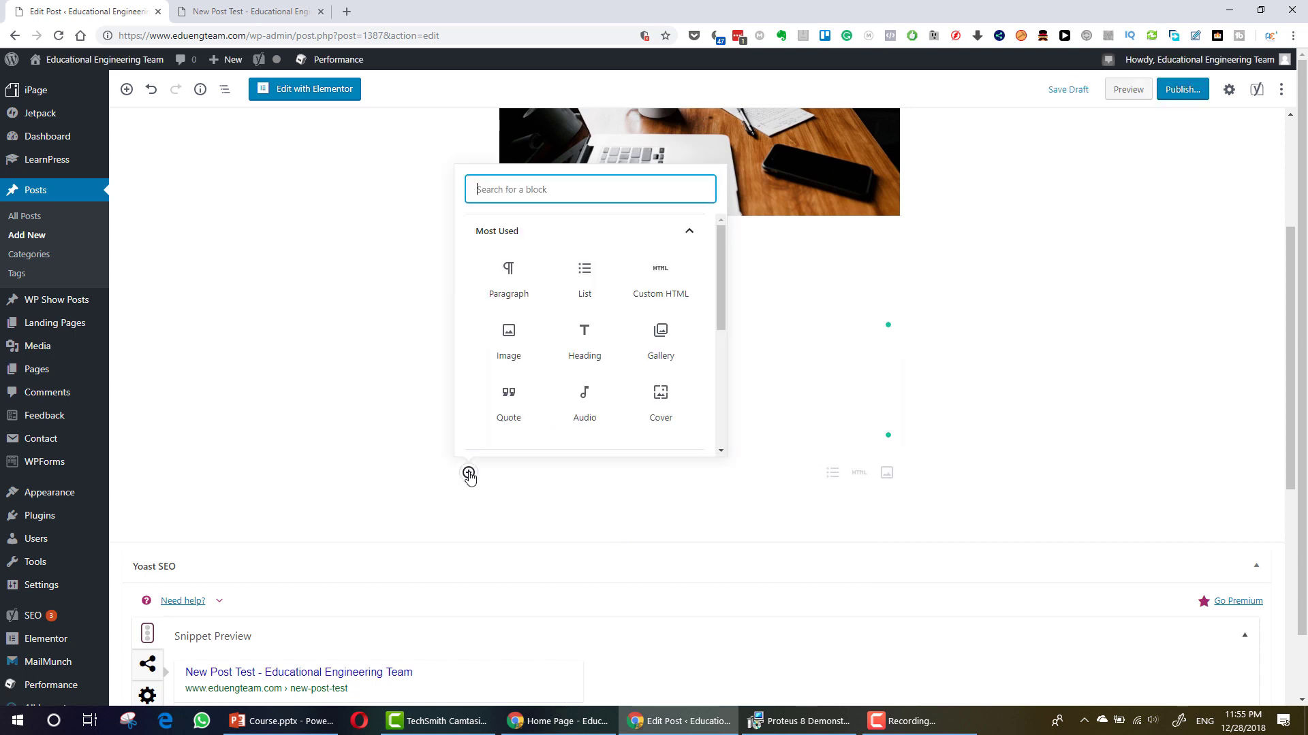
click(508, 291)
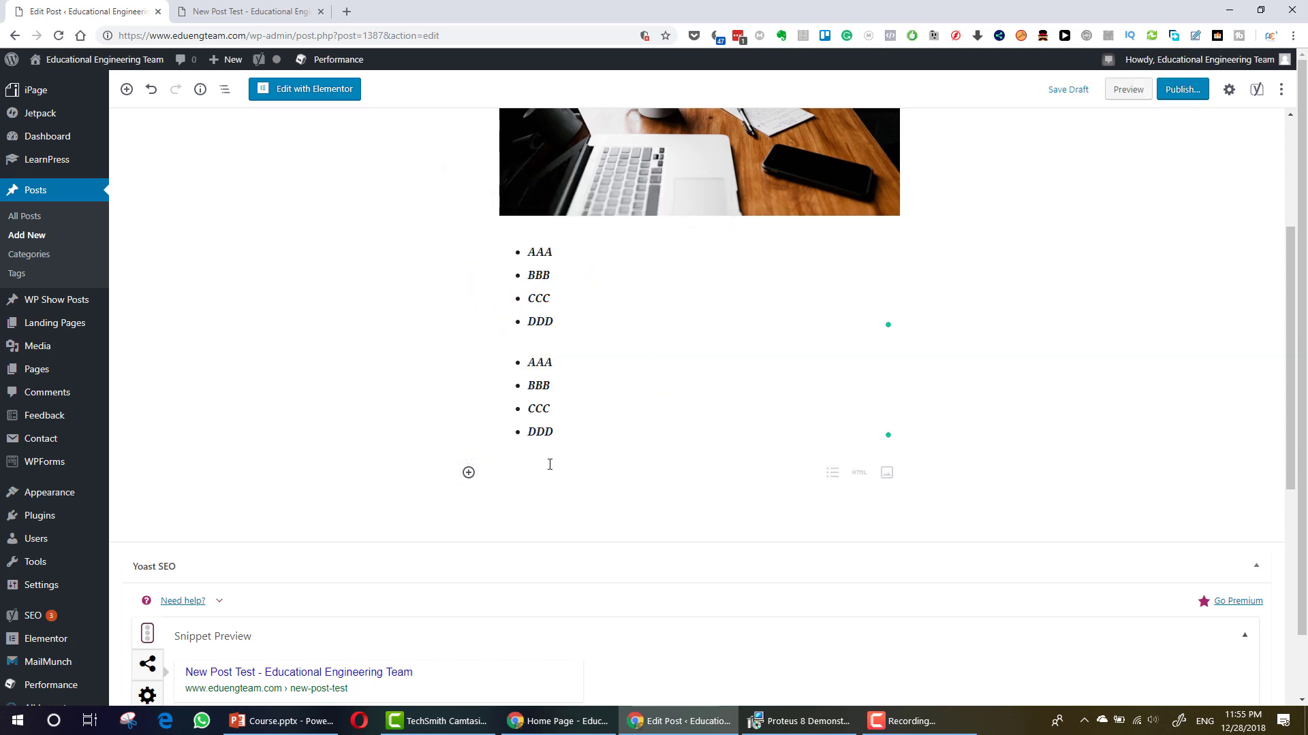
text(a)
key(BackSpace)
text(Hello and welcome)
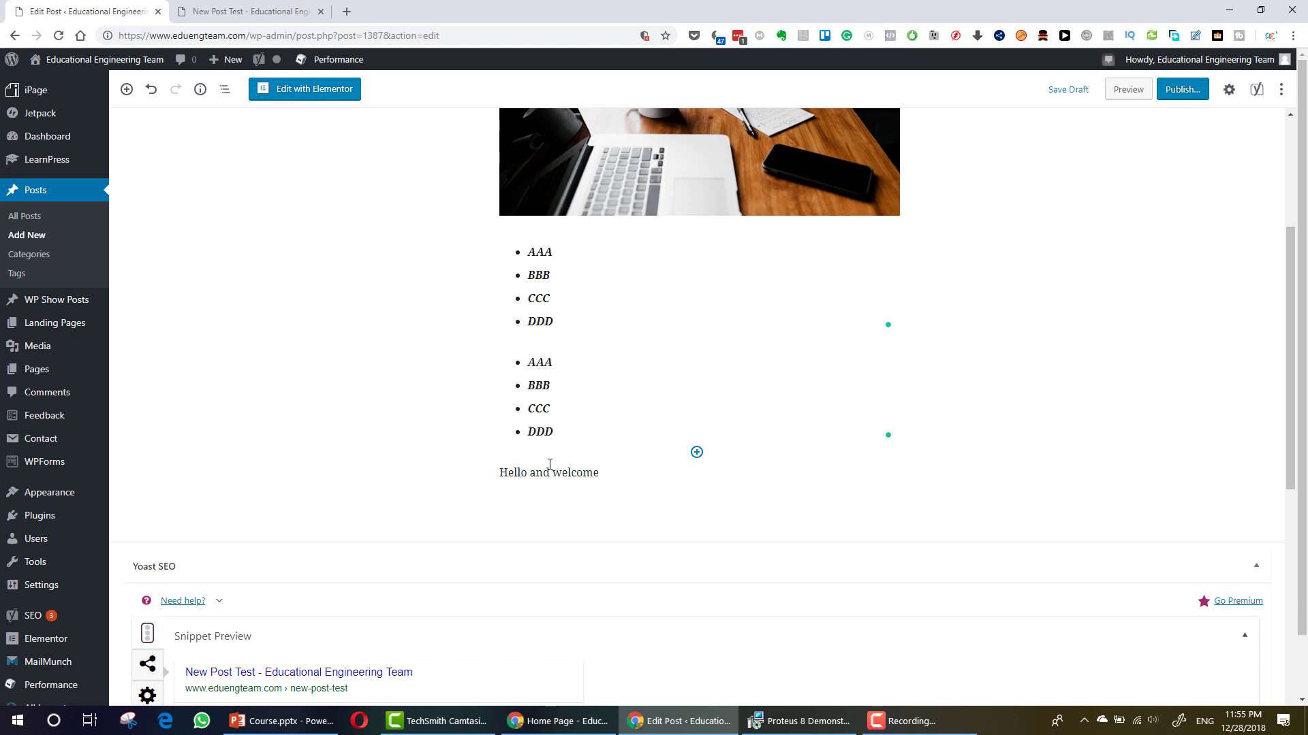
key(Return)
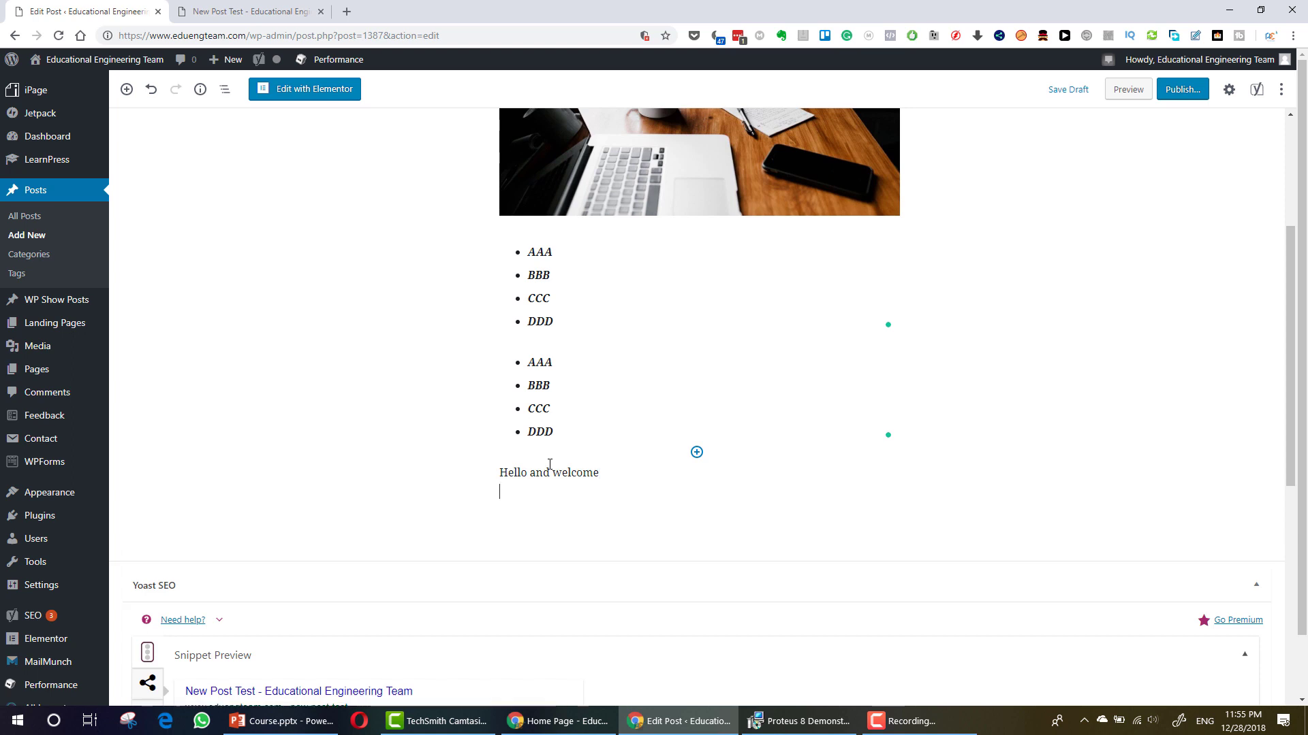
click(543, 458)
click(560, 484)
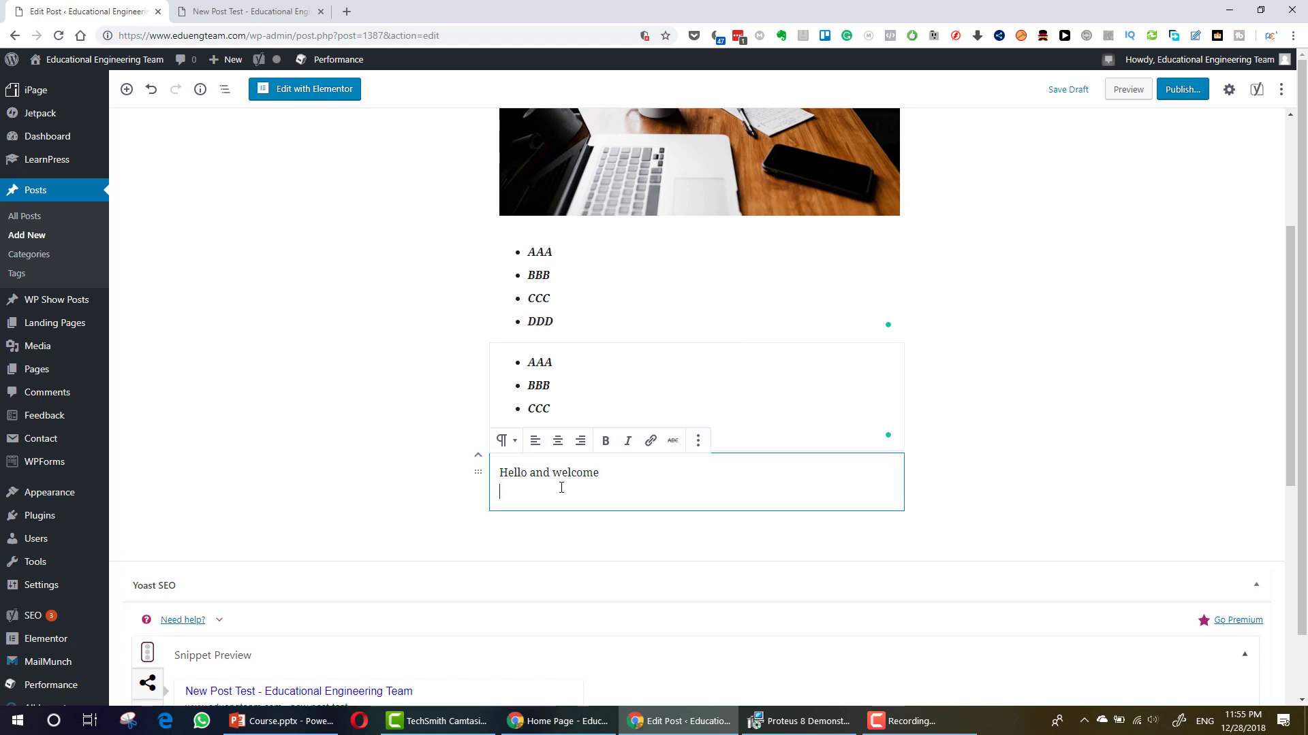
click(598, 471)
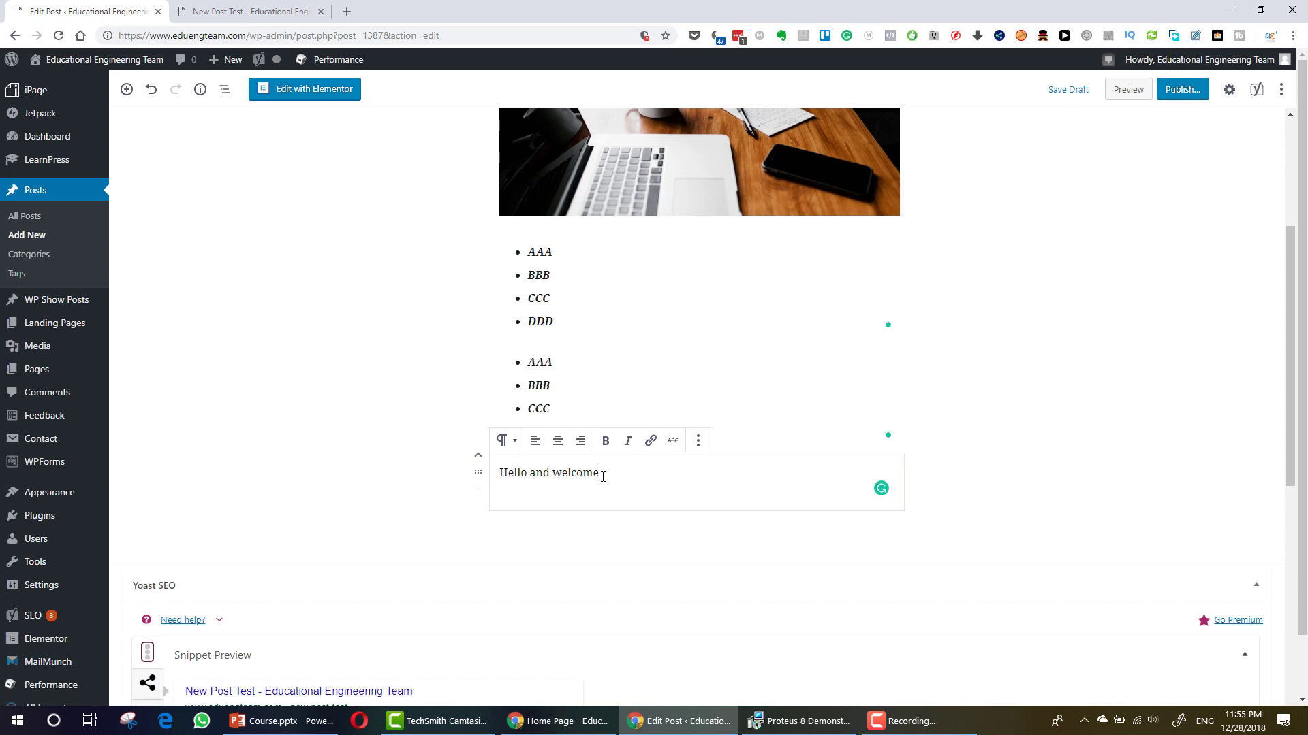
Extend the "Hello and welcome" paragraph with several blank lines and start a new empty paragraph block below it.
click(597, 496)
key(shift+Return)
key(shift+Return)
key(shift+Return)
key(shift+Return)
key(shift+Return)
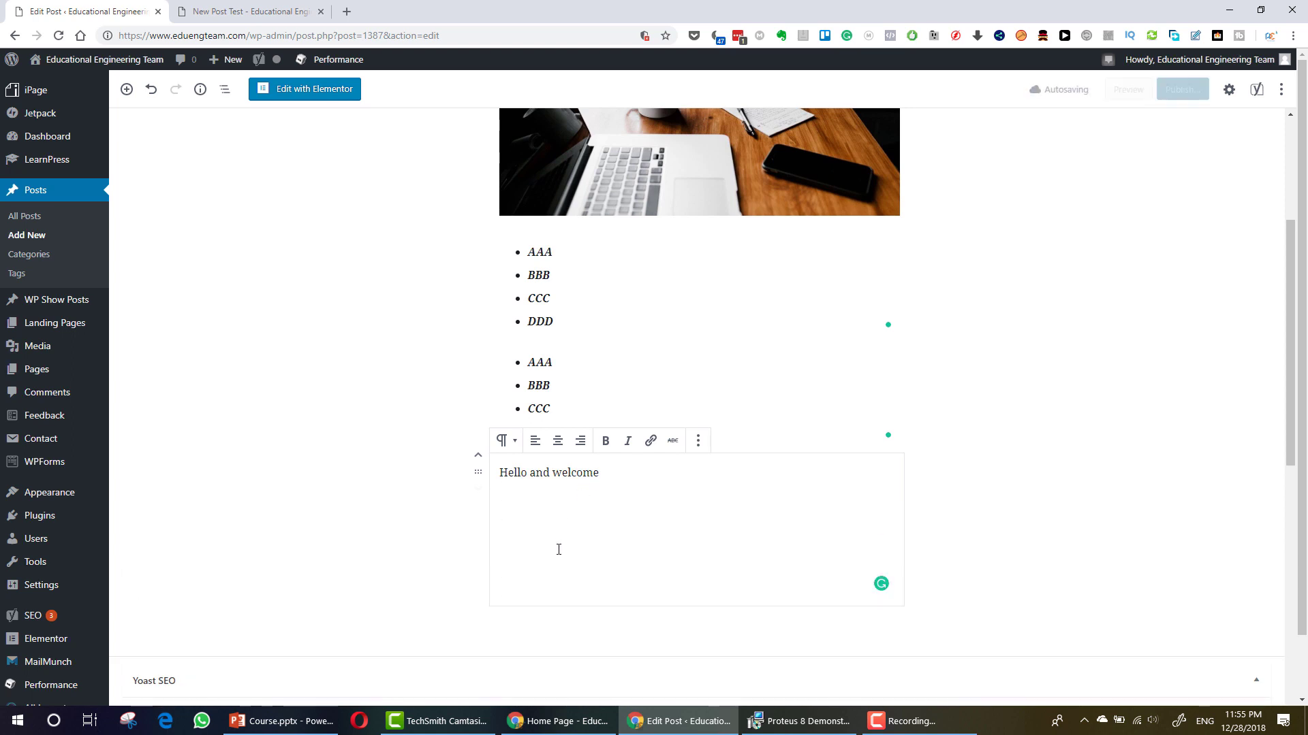
scroll(622, 537, down, 1)
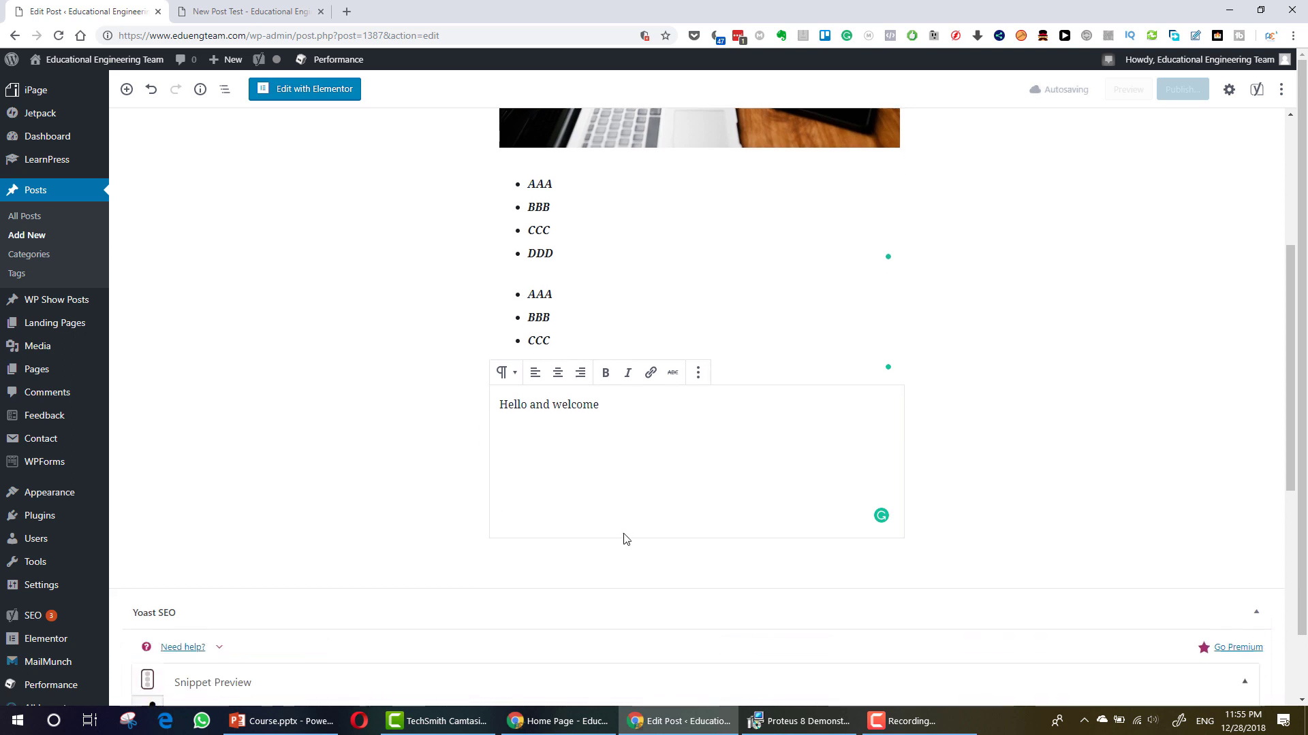
key(Return)
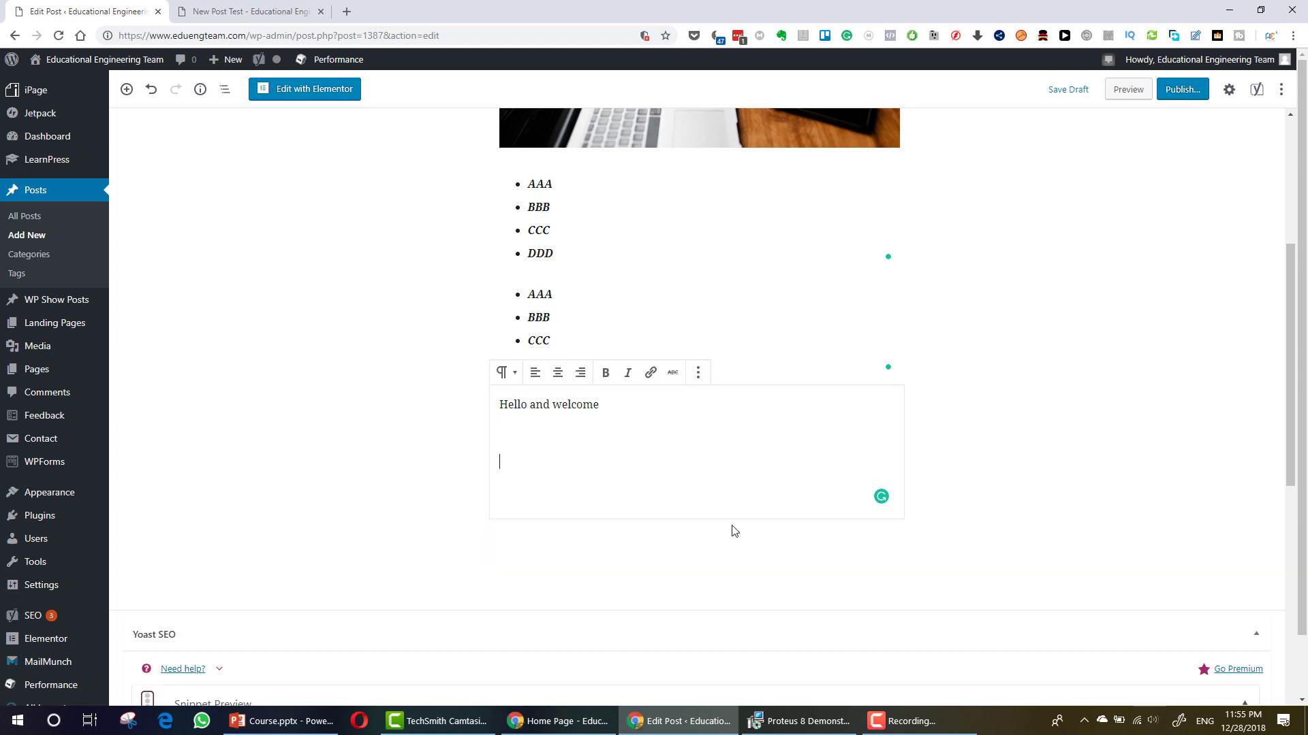
click(728, 542)
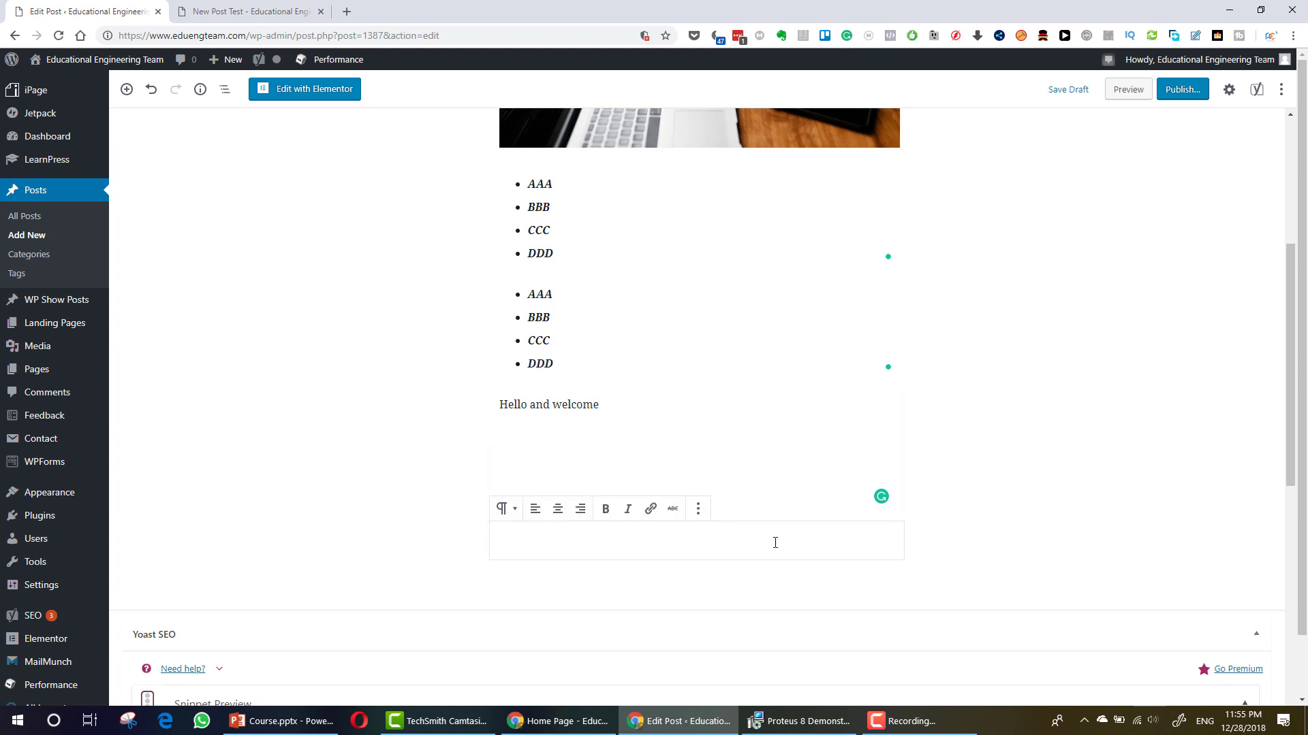
Remove the empty paragraph block and the "Hello and welcome" paragraph block.
click(698, 508)
click(732, 477)
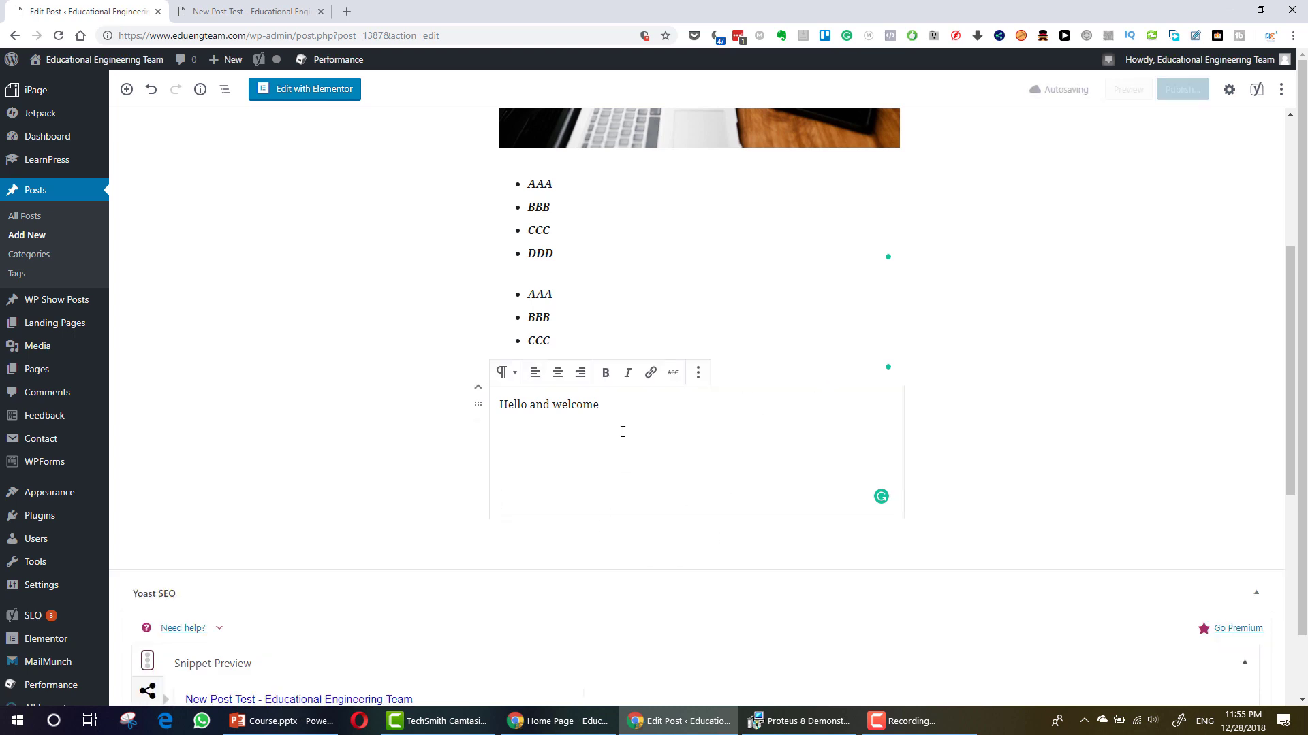
click(697, 373)
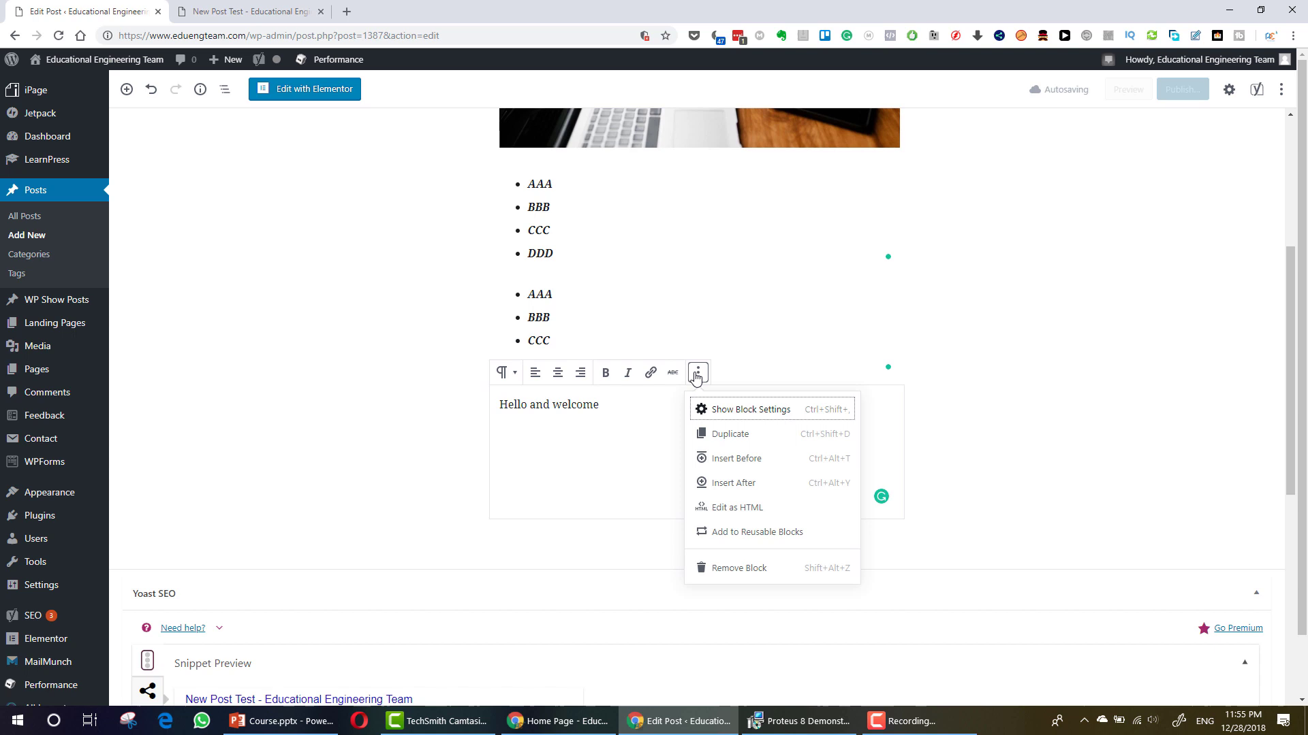
click(716, 576)
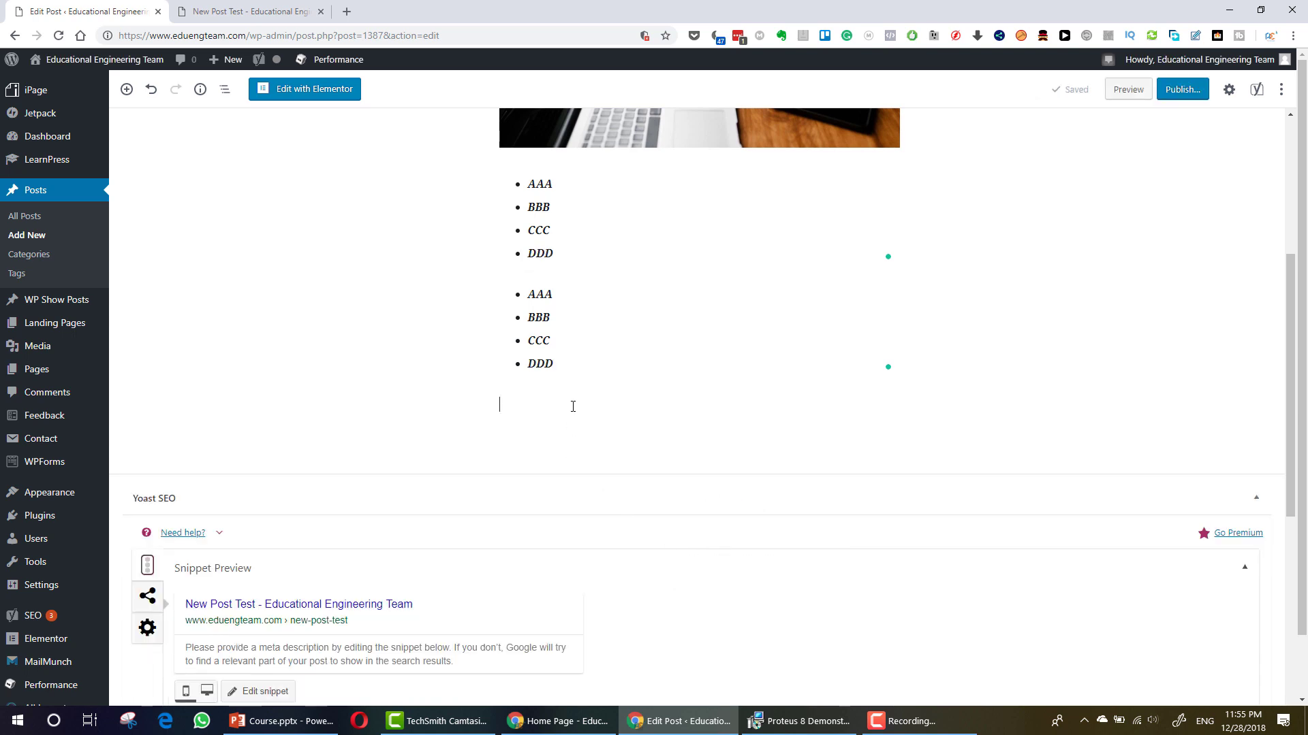
Write a paragraph reading "Hello blablablABLBLBLBLBLBL" below the second list and add four line breaks inside its block.
text(H)
key(BackSpace)
text(Hello blablablAL)
text(LBLBLBLBLBL)
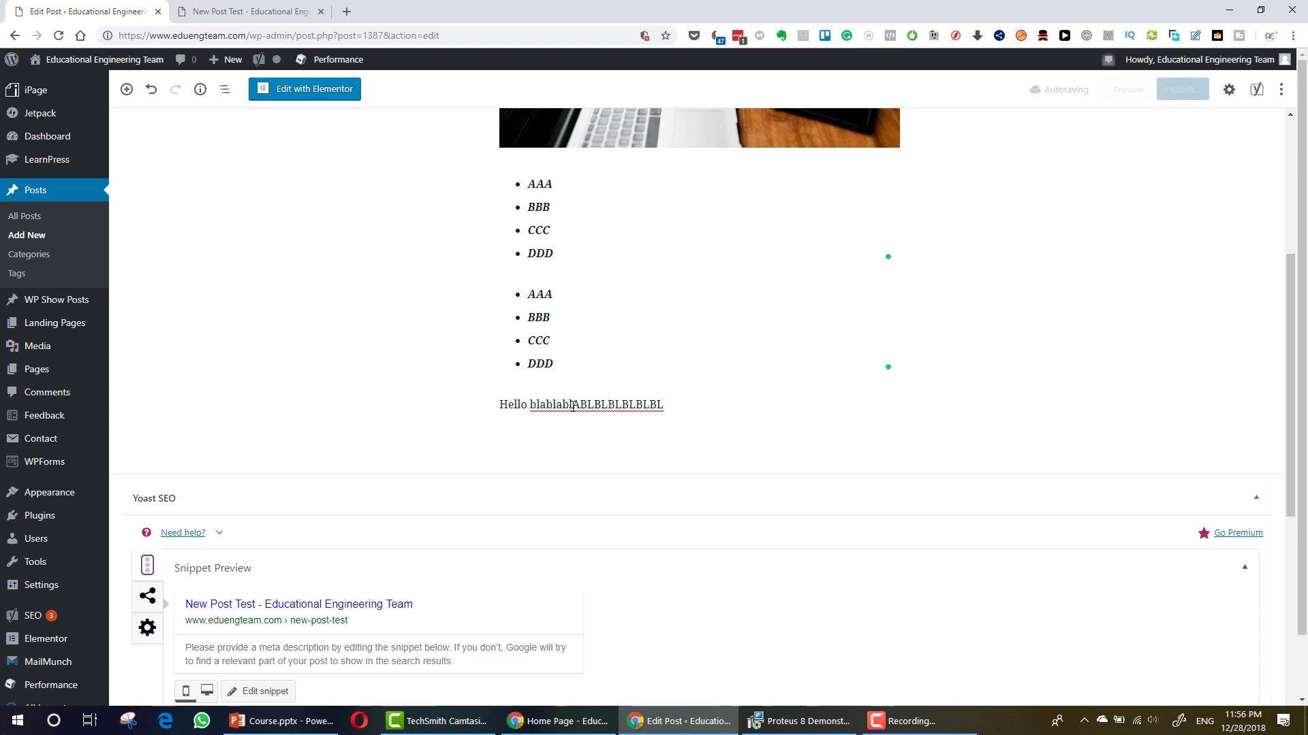
key(Return)
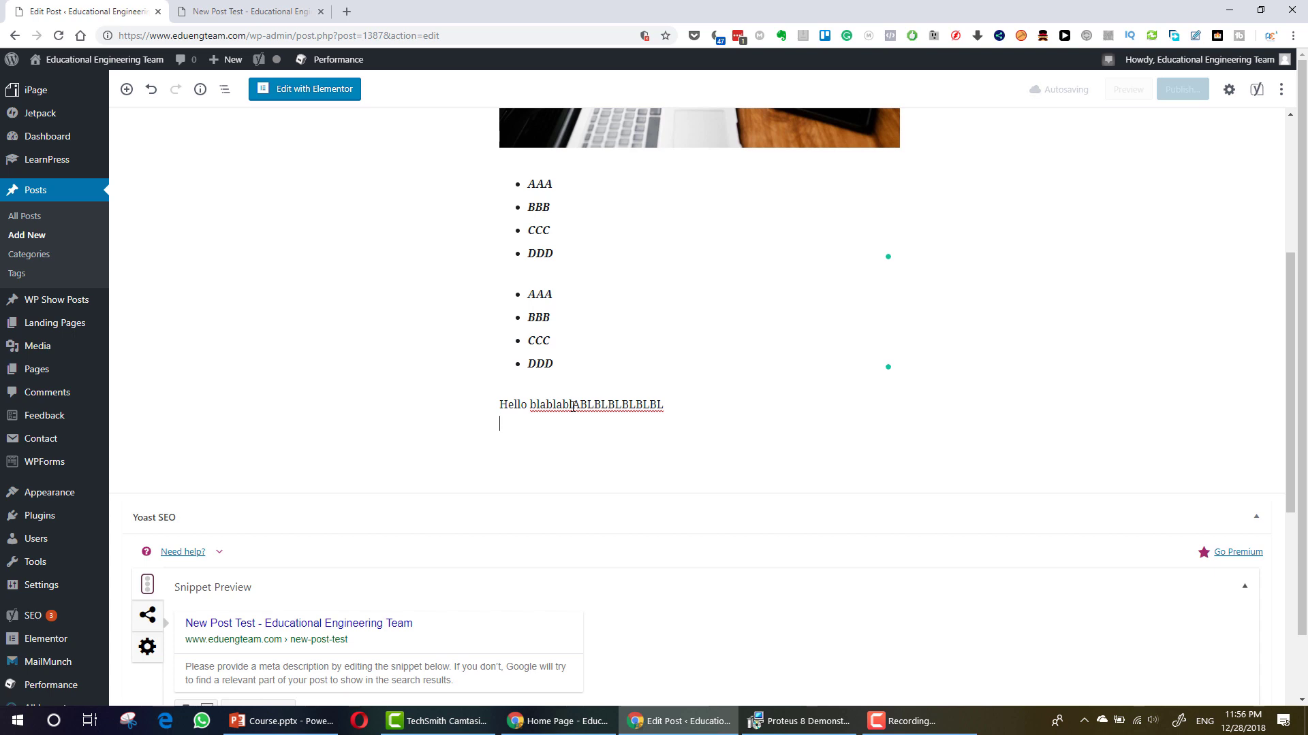
key(Return)
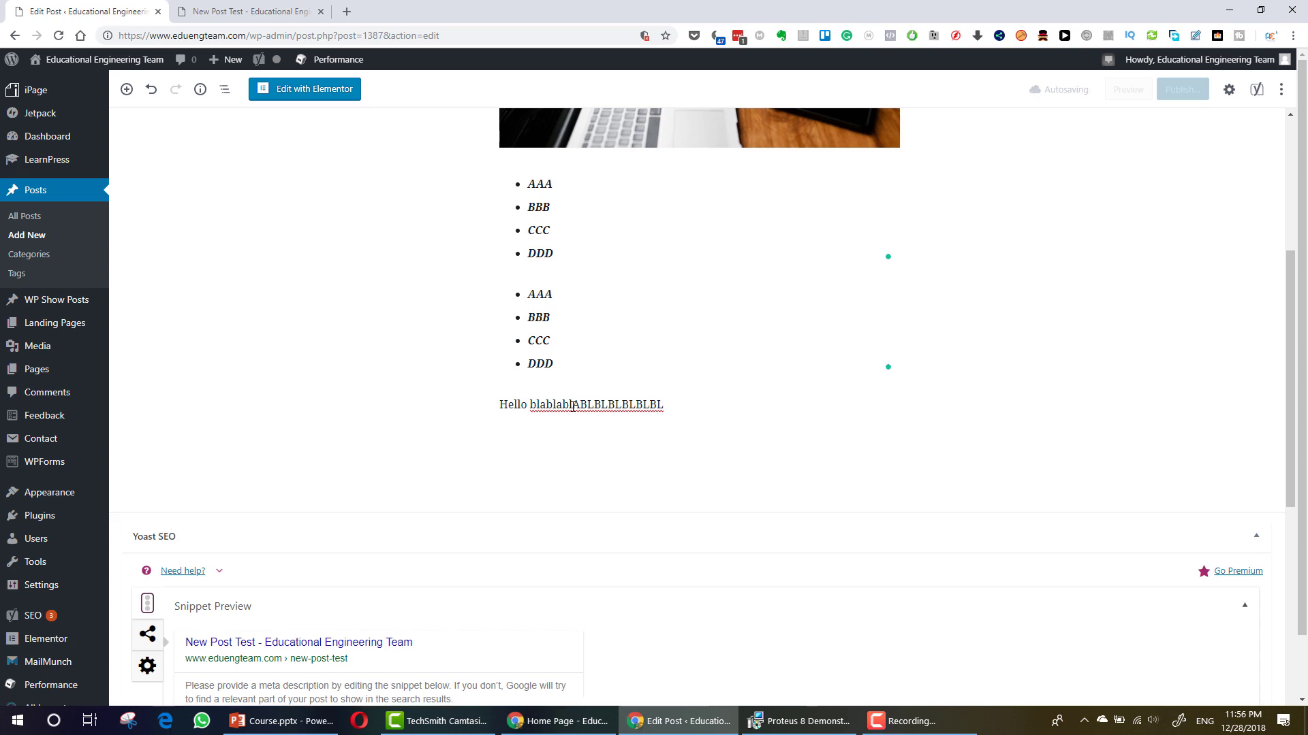
key(Return)
key(Return)
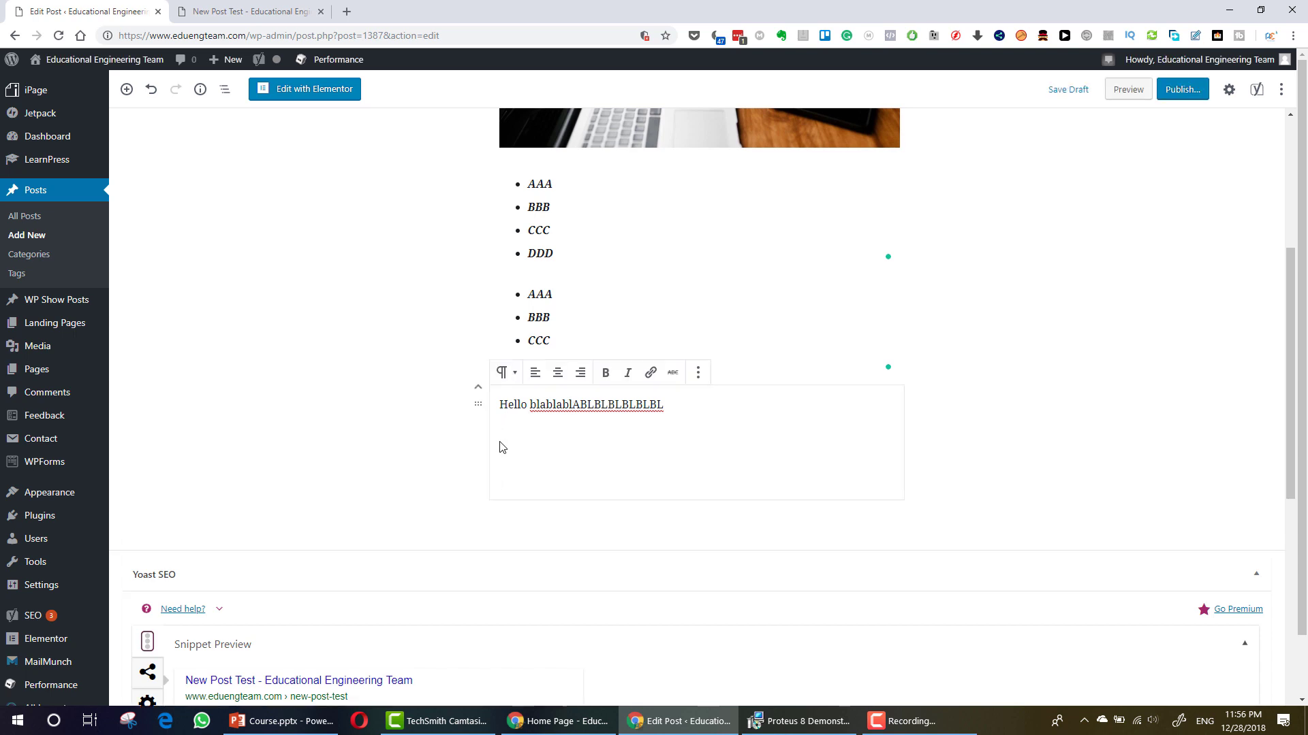
Add a series of separate empty paragraph blocks below the "Hello" paragraph.
click(504, 466)
click(523, 478)
key(Return)
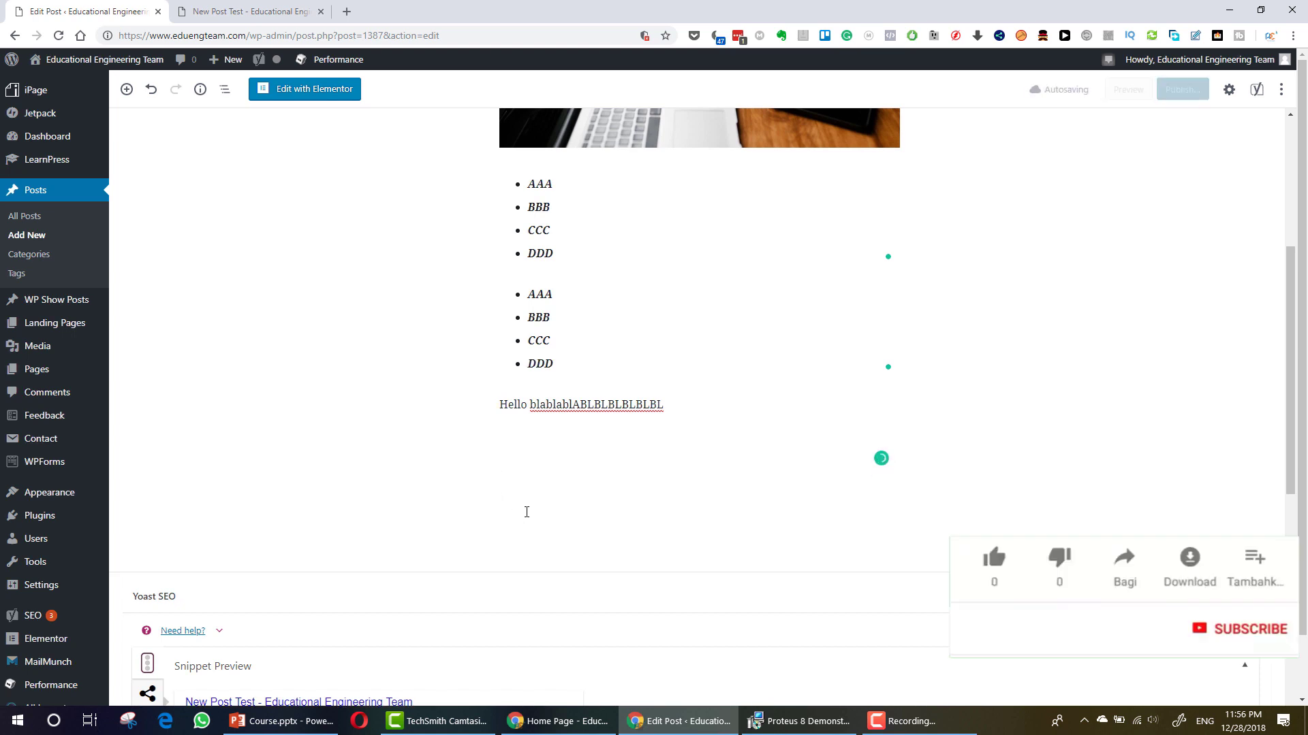
key(Return)
key(Return)
key(Return)
key(Return)
key(Return)
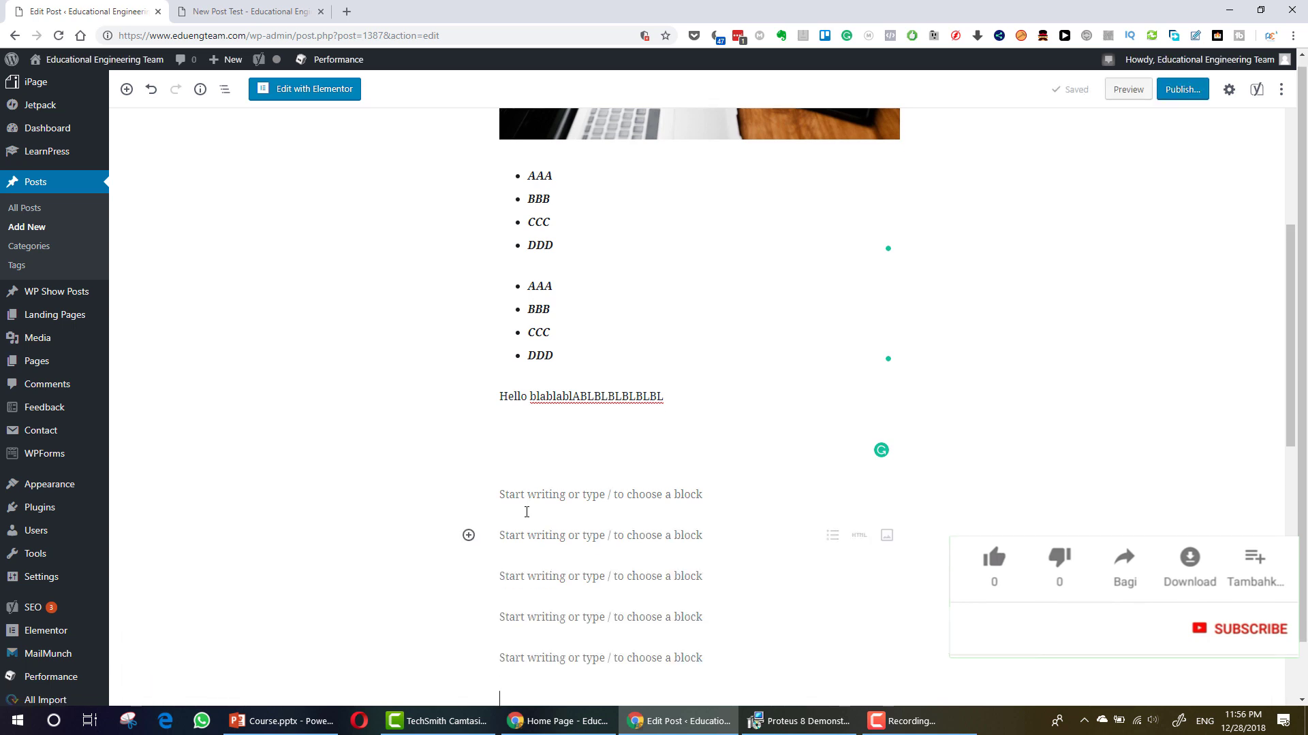
key(Return)
key(Return)
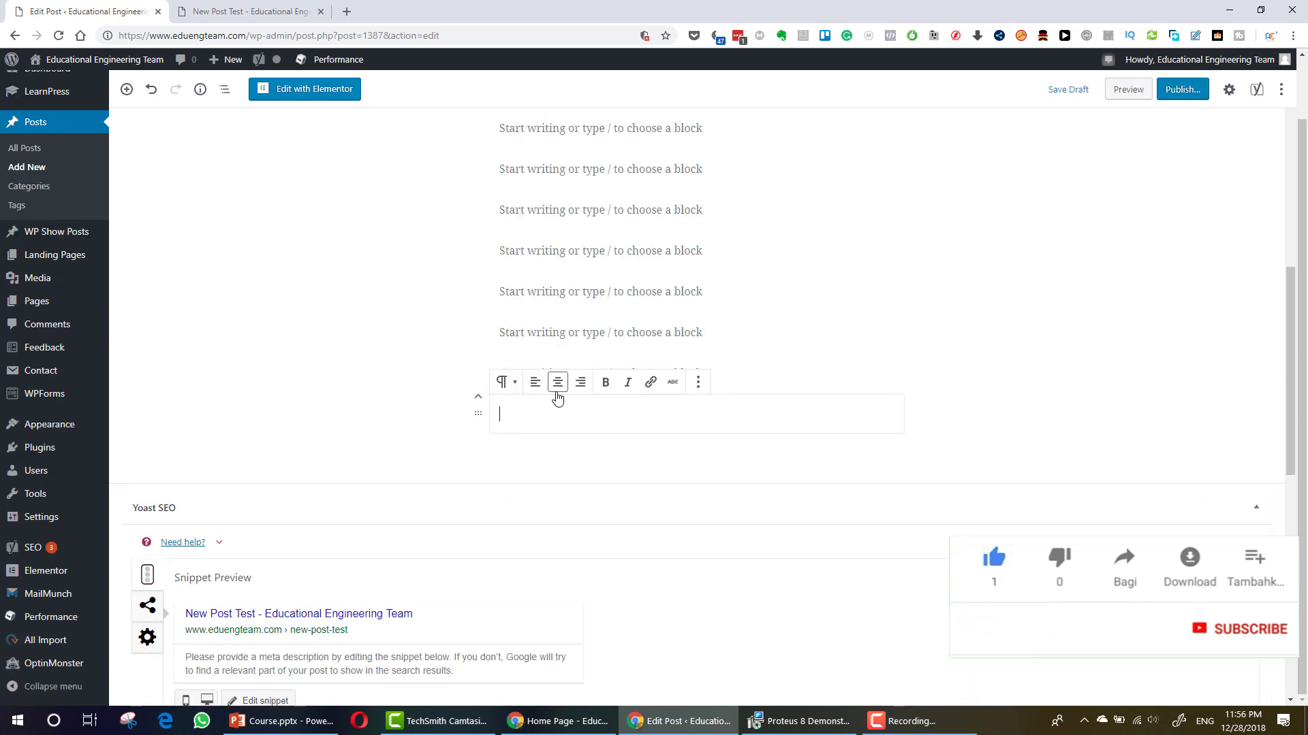
Delete all the empty paragraph blocks below the "Hello" paragraph, starting from the last one.
scroll(575, 301, up, 2)
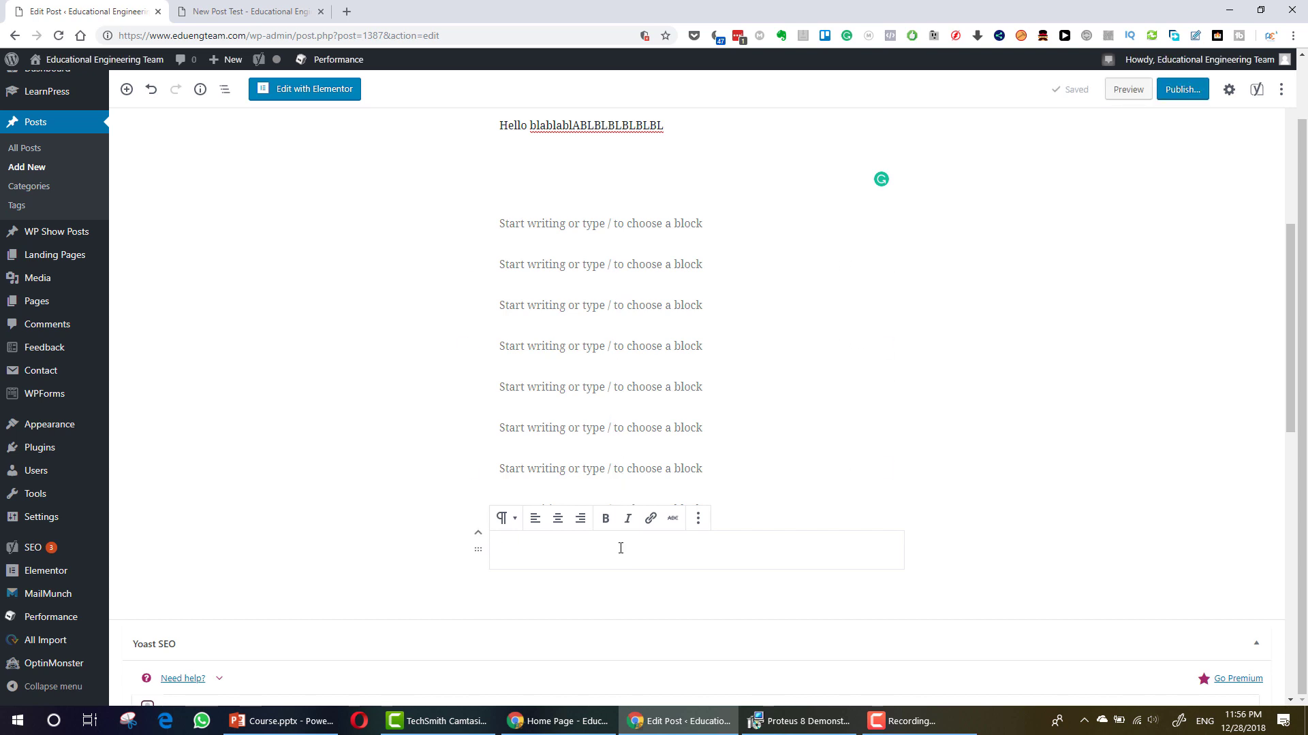
key(BackSpace)
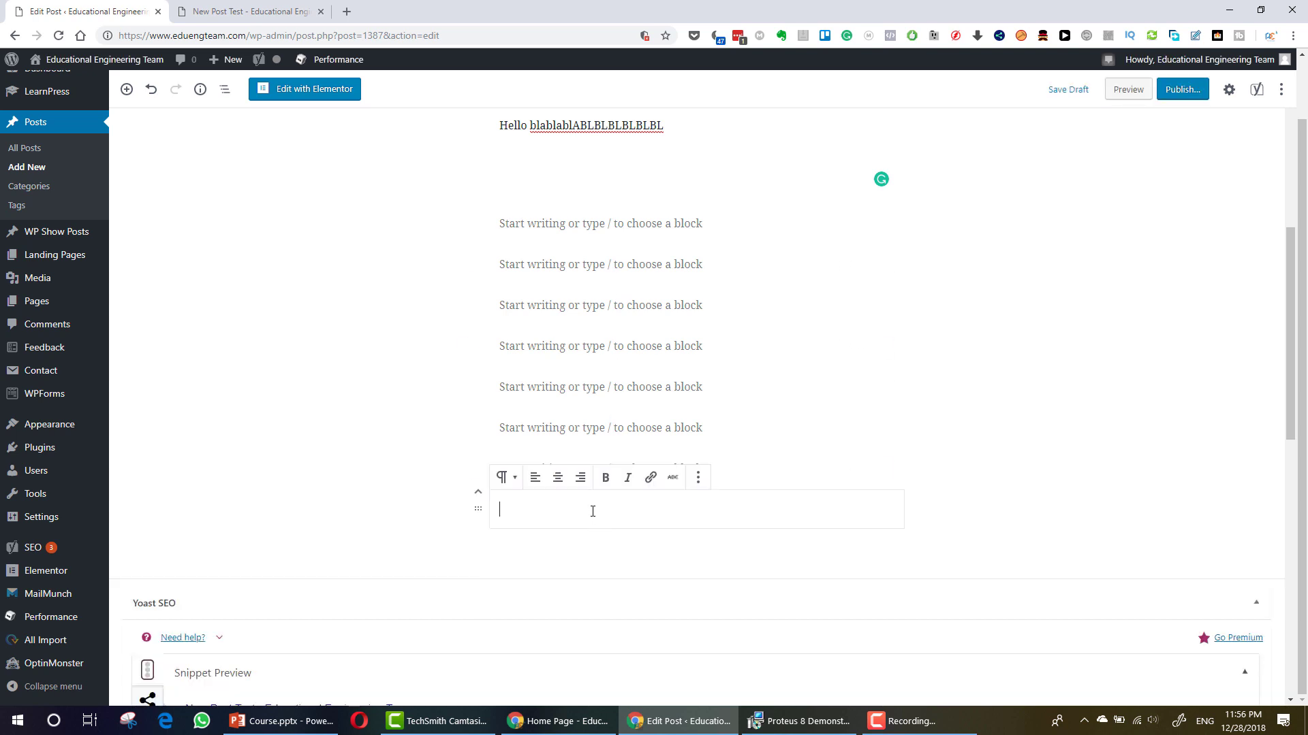
key(BackSpace)
key(BackSpace)
key(BackSpace)
key(BackSpace)
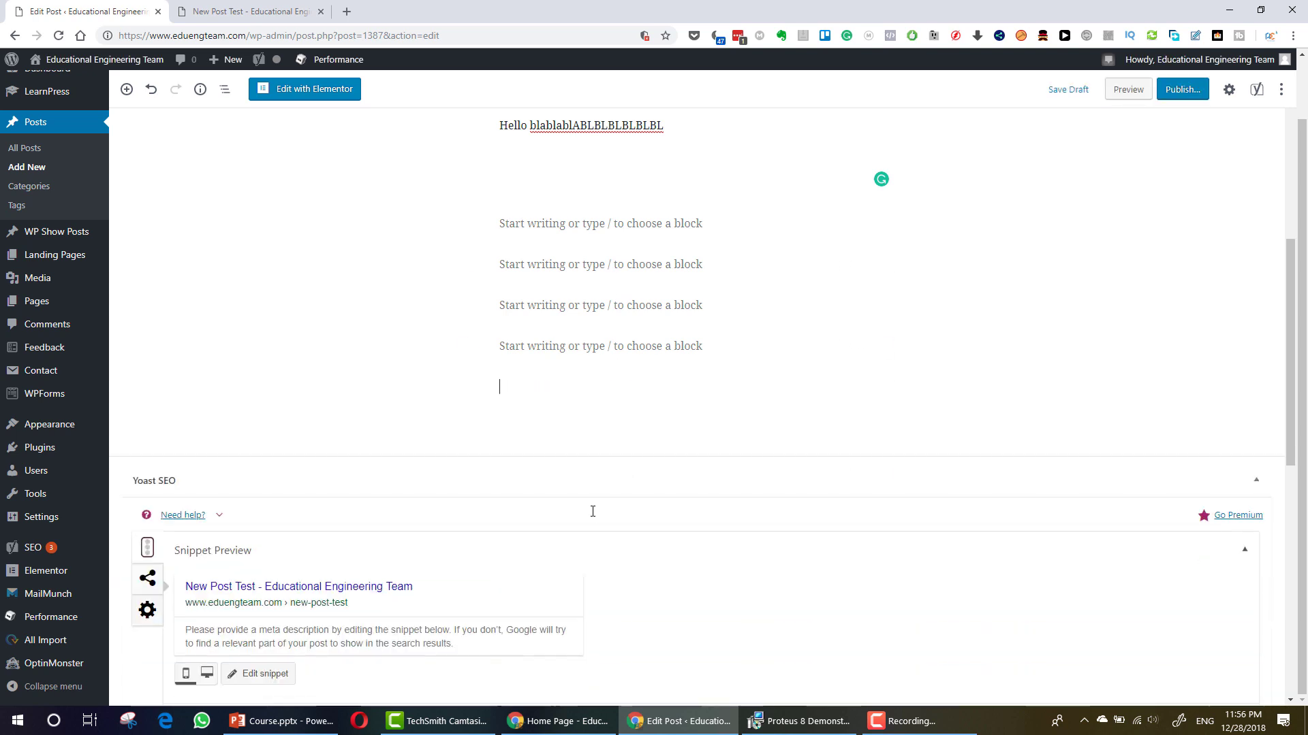
key(BackSpace)
key(BackSpace)
key(BackSpace)
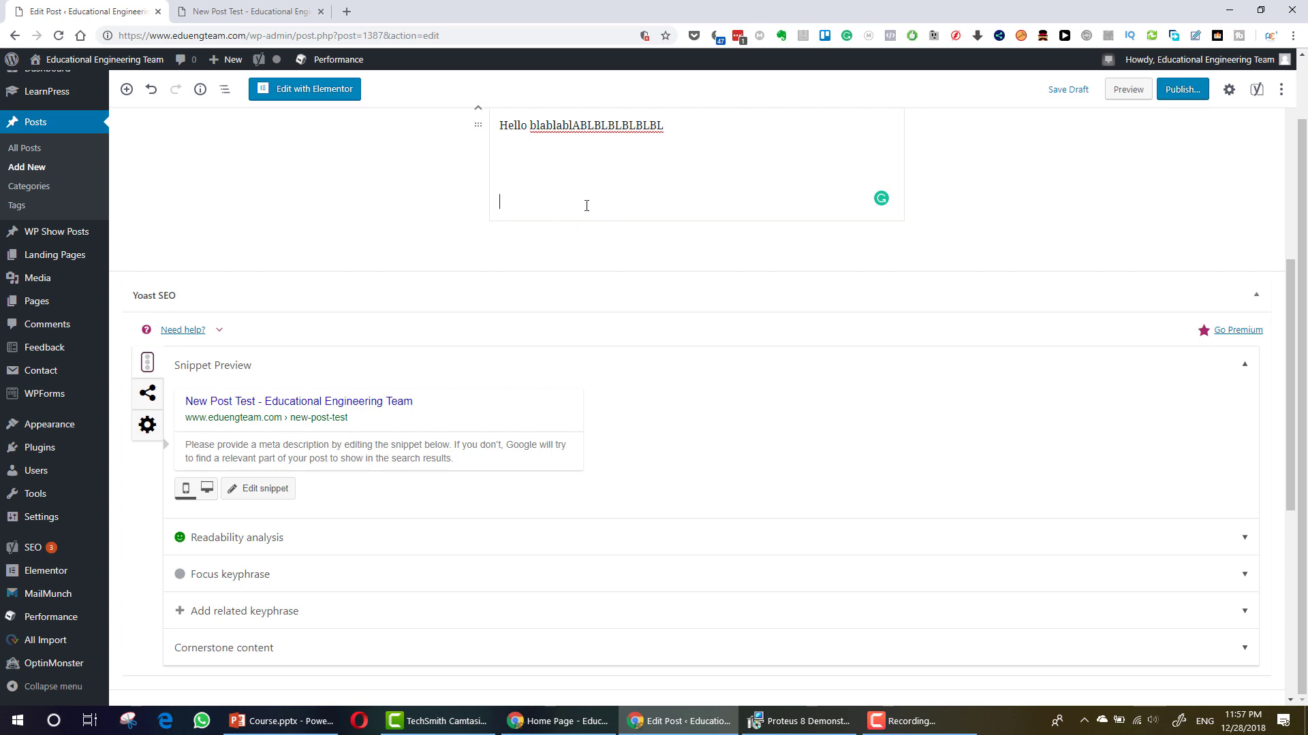
Add another line break inside the "Hello" paragraph without starting a new block.
key(shift+Return)
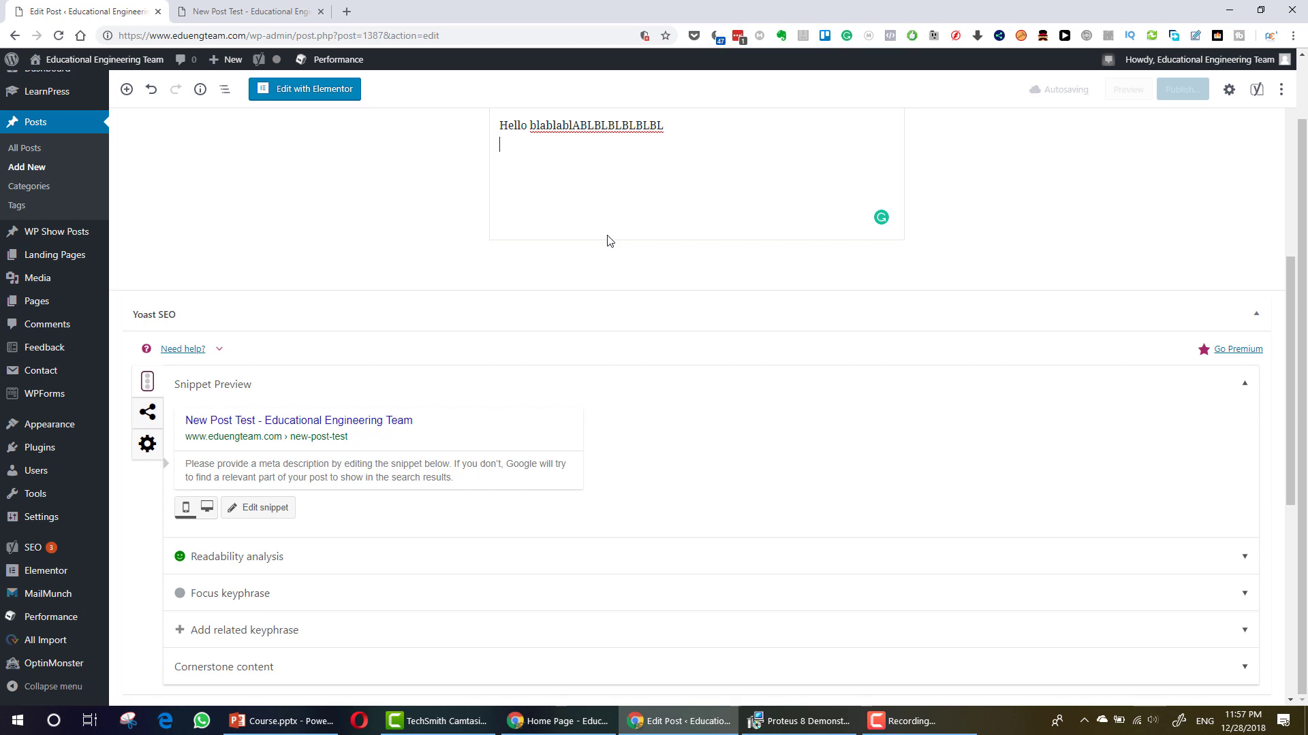
scroll(608, 241, up, 3)
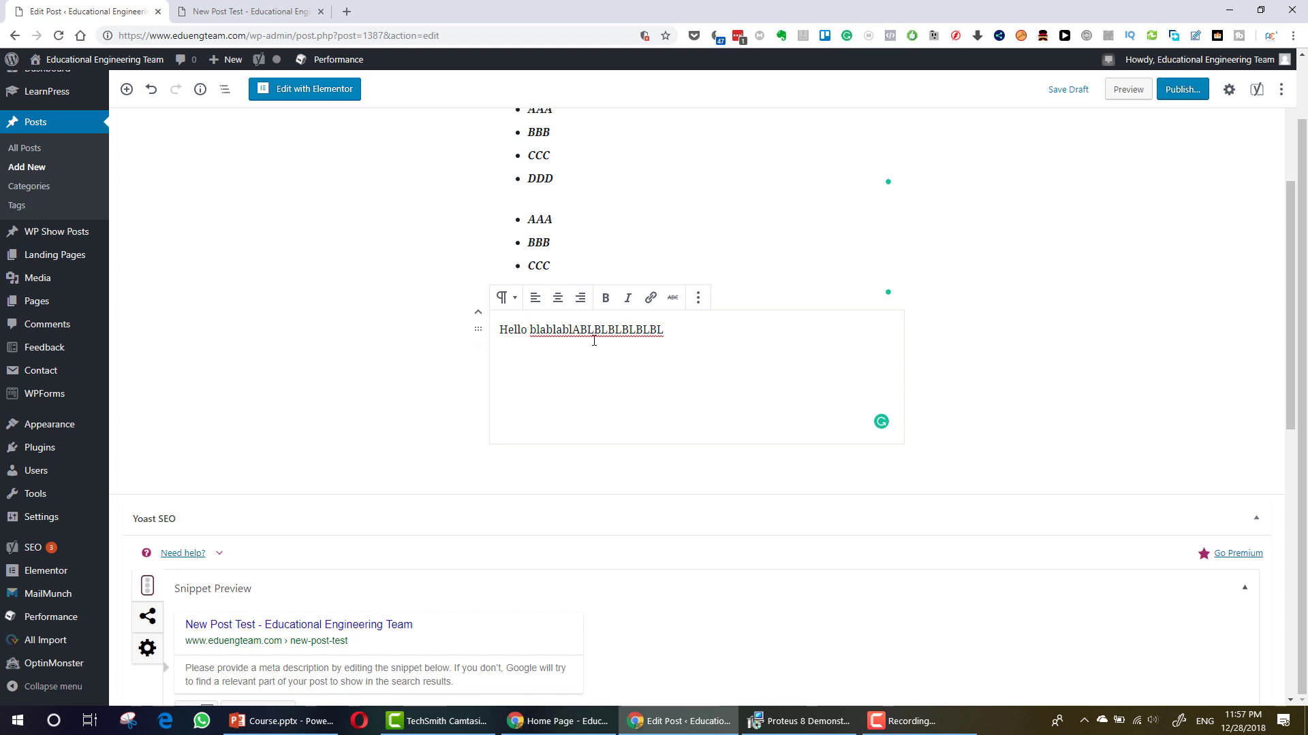
key(Return)
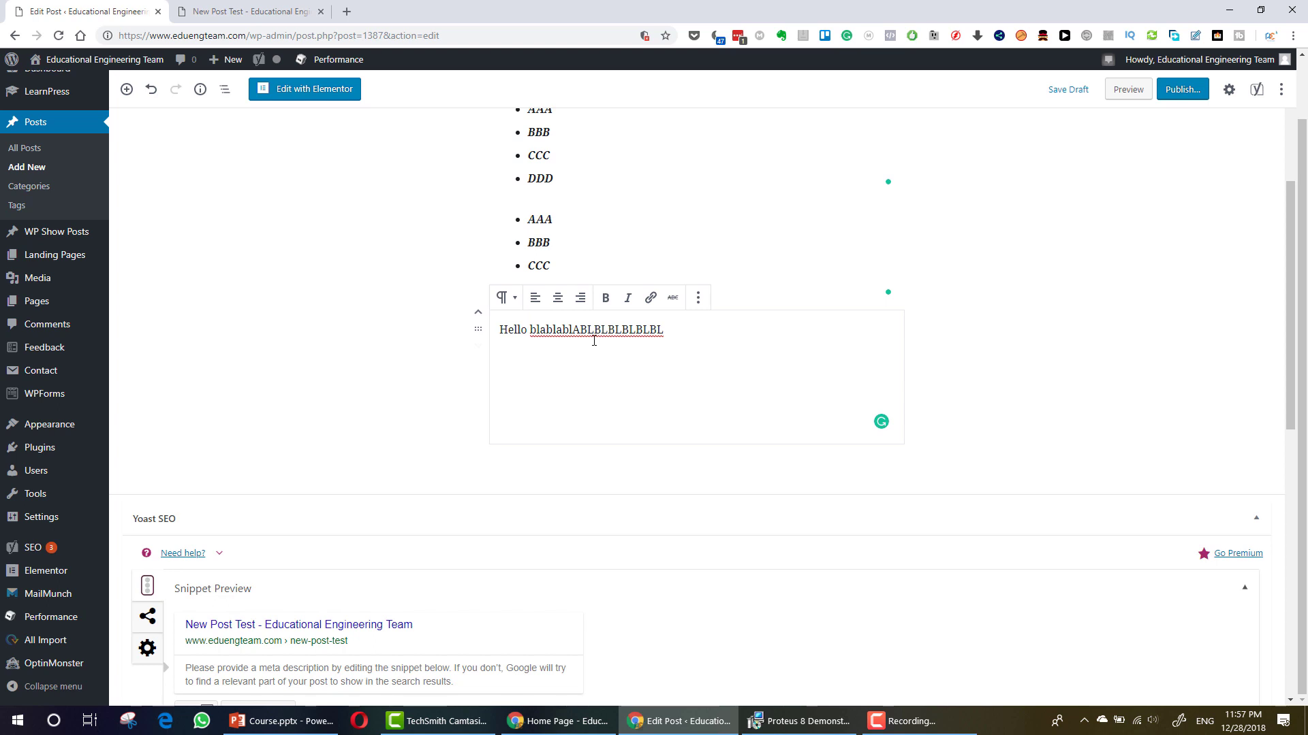